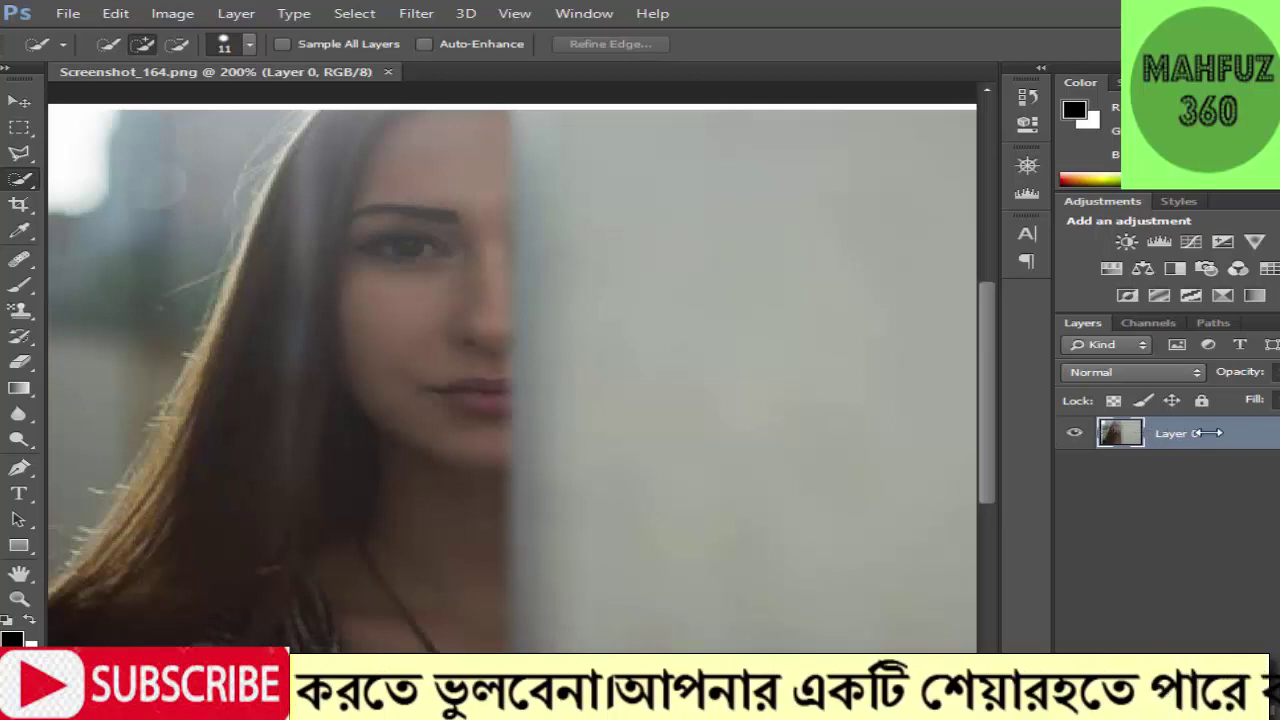
Duplicate the photo layer Layer 0 and hide the original layer
{"action": "left_click_drag", "start_coordinate": [1186, 467], "coordinate": [1120, 650]}
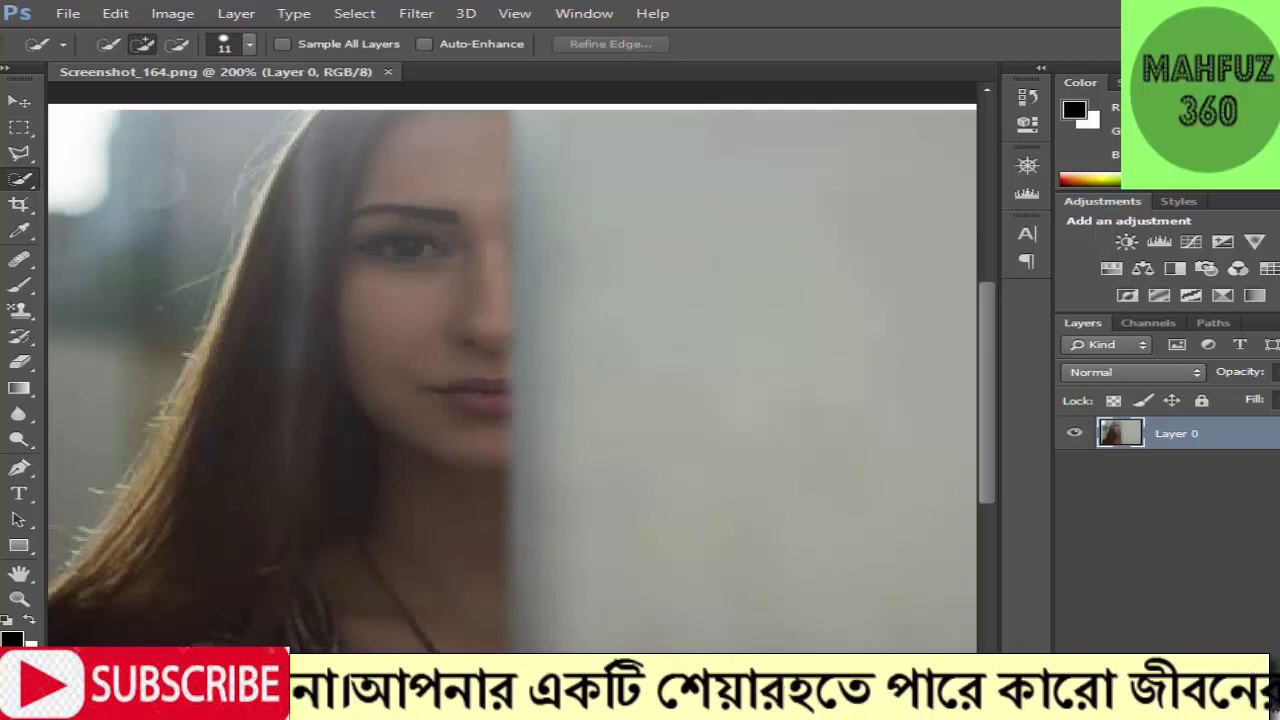
{"action": "left_click_drag", "start_coordinate": [1268, 685], "coordinate": [1272, 700]}
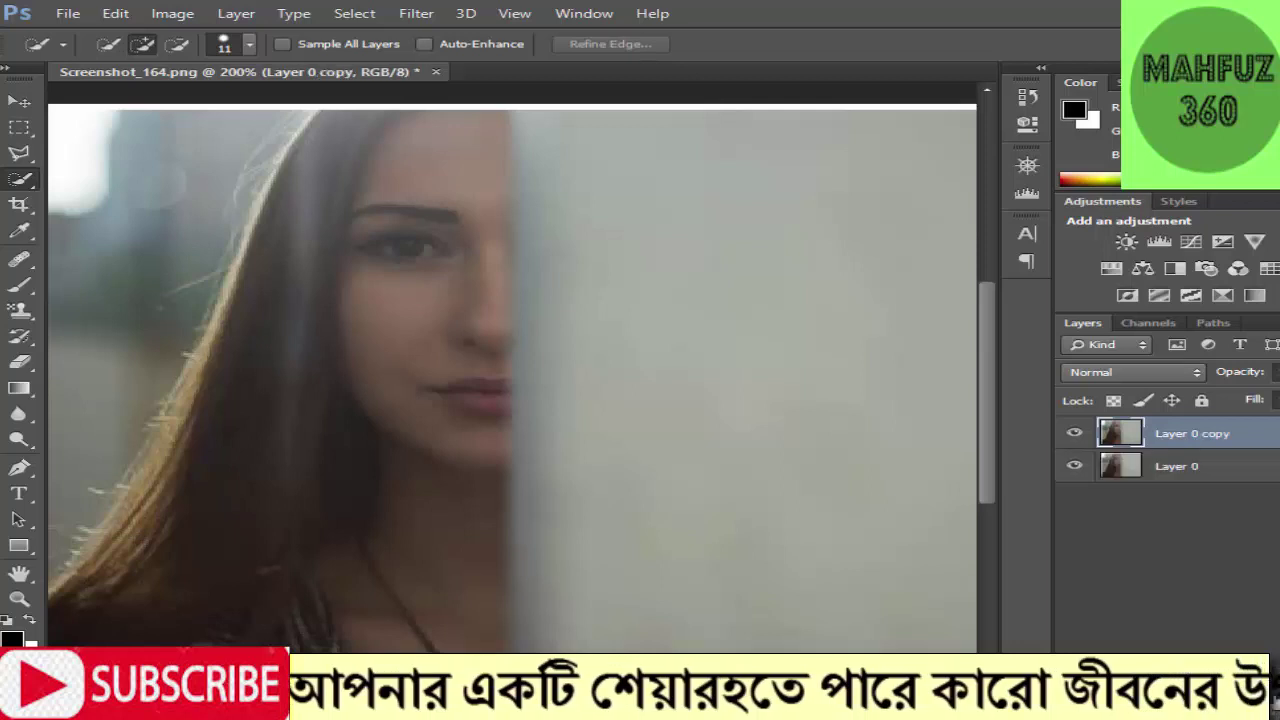
{"action": "left_click", "coordinate": [1075, 466]}
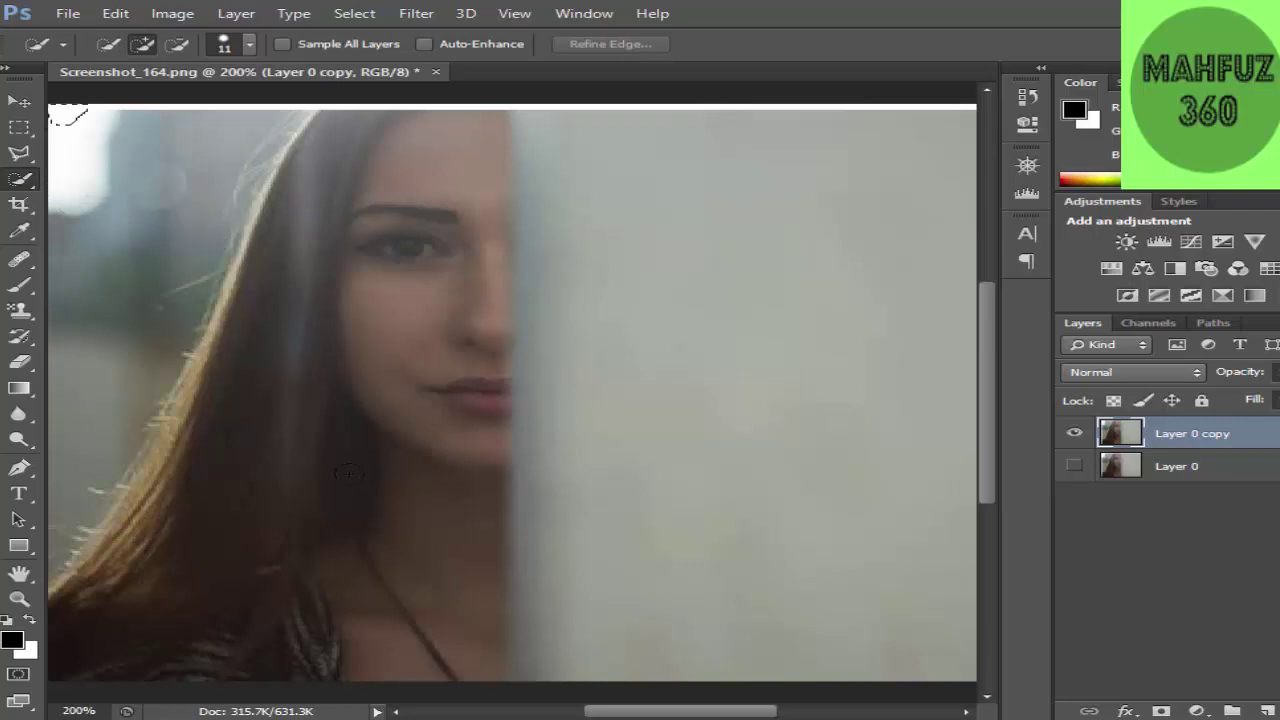
Select the visible half of the portrait up to the wall edge with Quick Selection and copy it to a new layer
{"action": "left_click_drag", "start_coordinate": [71, 108], "coordinate": [171, 209]}
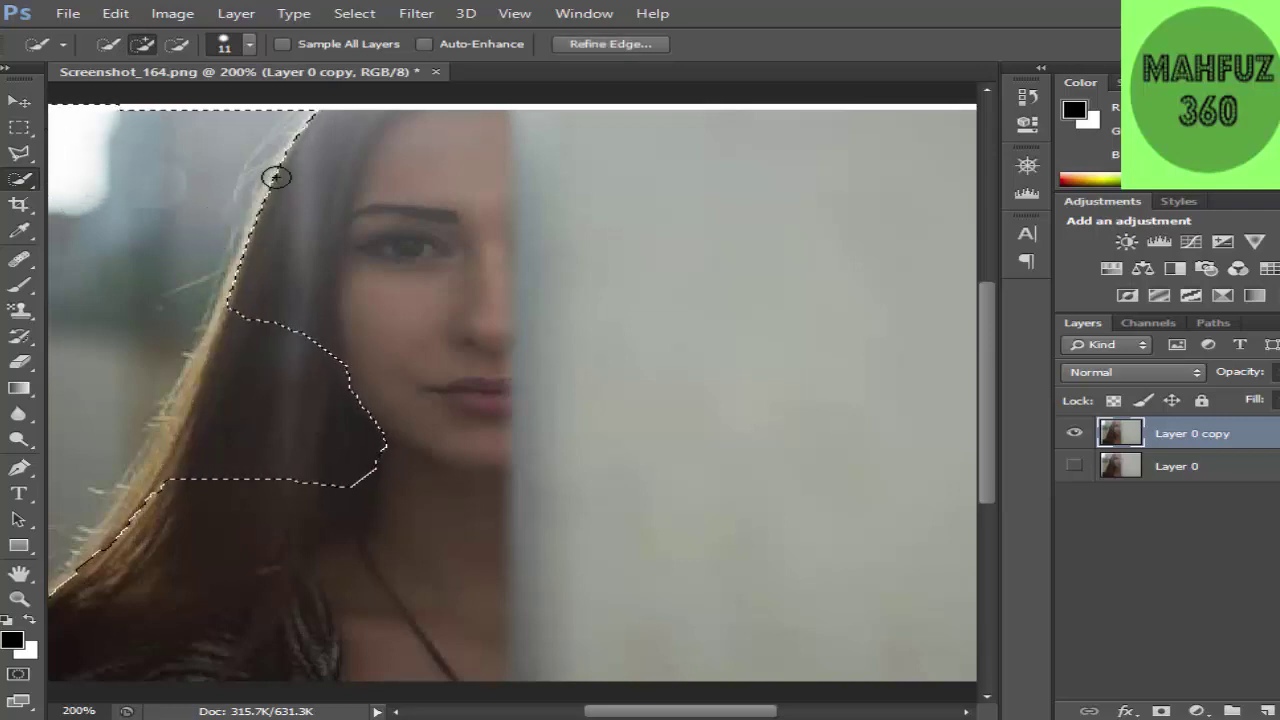
{"action": "left_click_drag", "start_coordinate": [343, 149], "coordinate": [497, 120]}
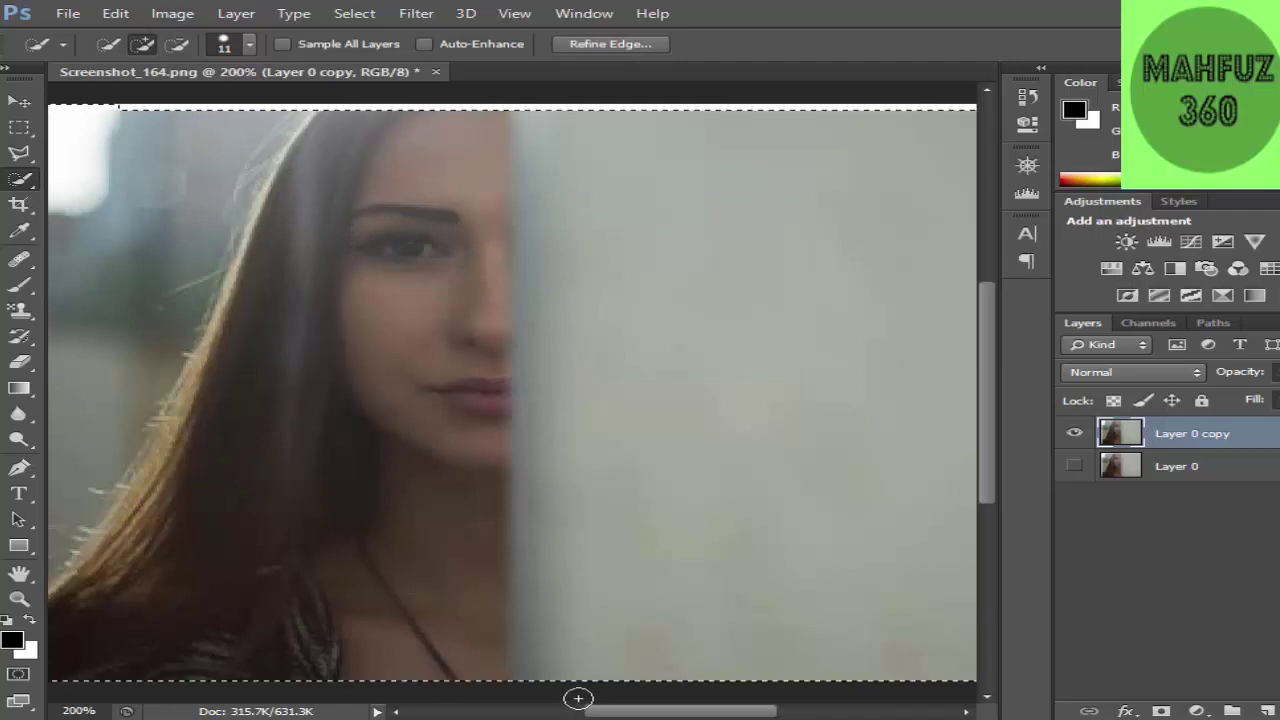
{"action": "key", "text": "ctrl+z"}
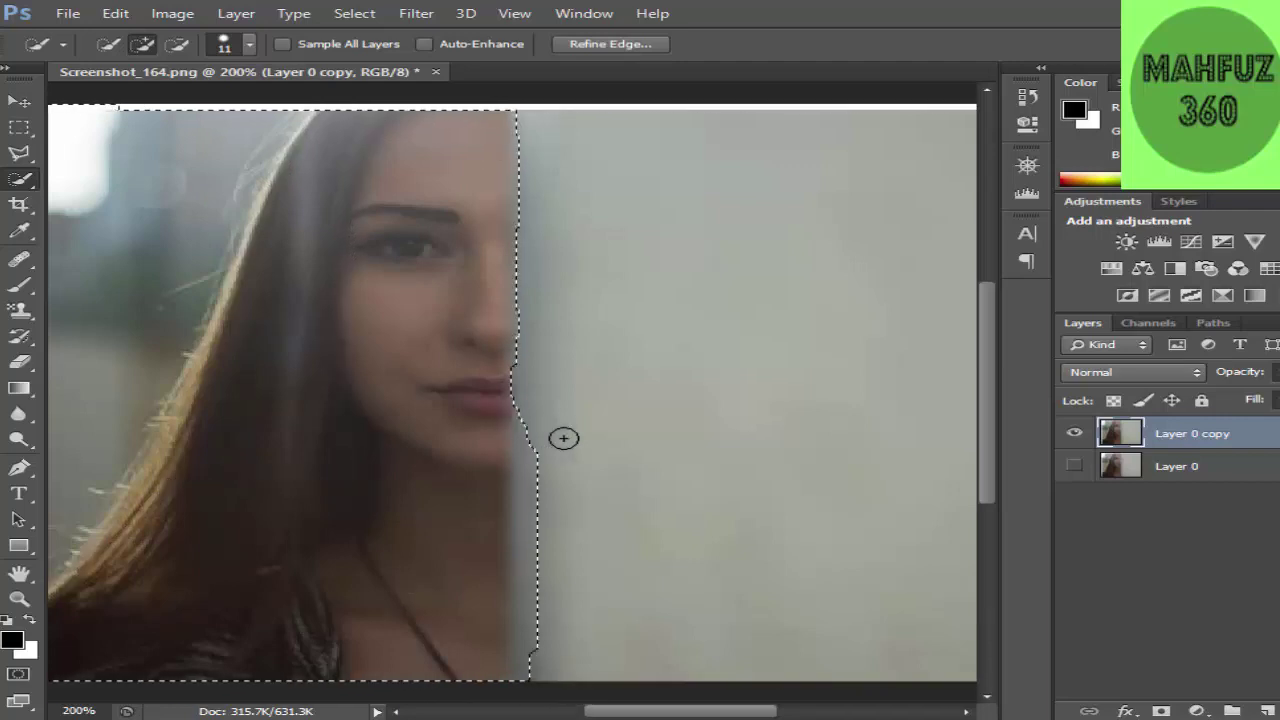
{"action": "left_click_drag", "start_coordinate": [545, 437], "coordinate": [548, 554]}
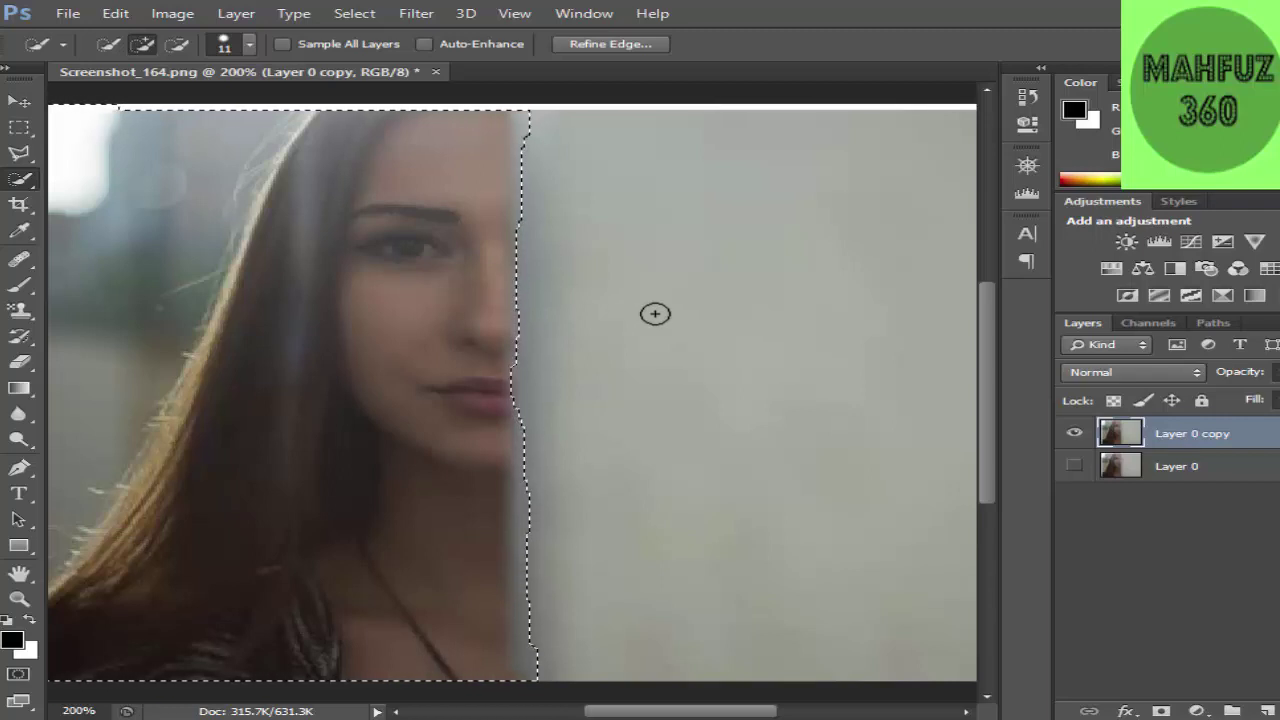
{"action": "key", "text": "ctrl+j"}
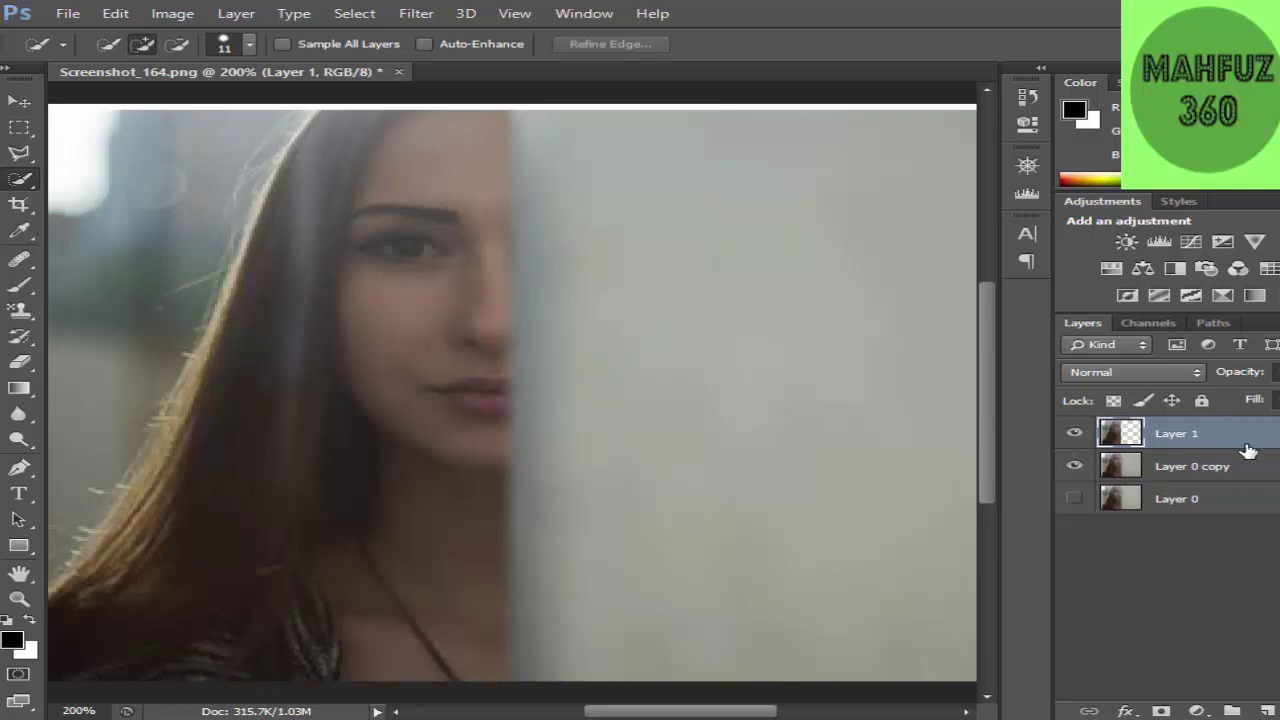
Add an empty layer on top, try to free-transform it, and select the half-portrait layer Layer 1 instead
{"action": "left_click", "coordinate": [1266, 708]}
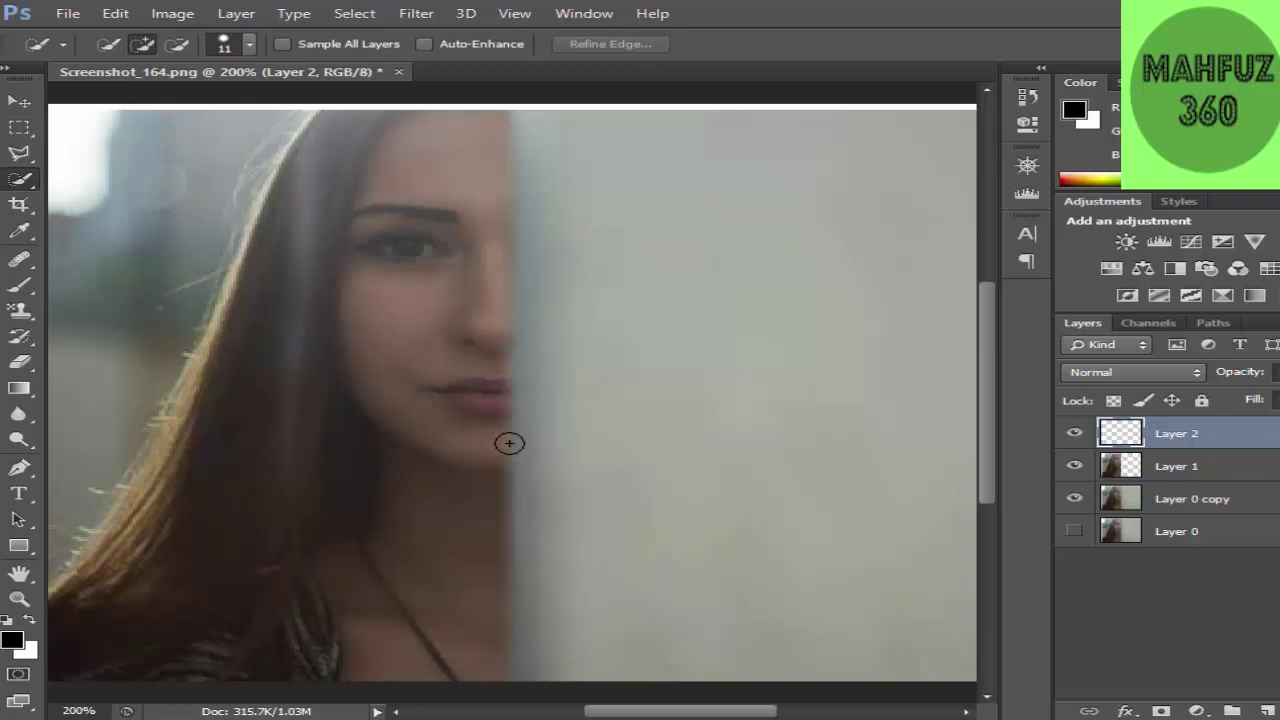
{"action": "key", "text": "ctrl+t"}
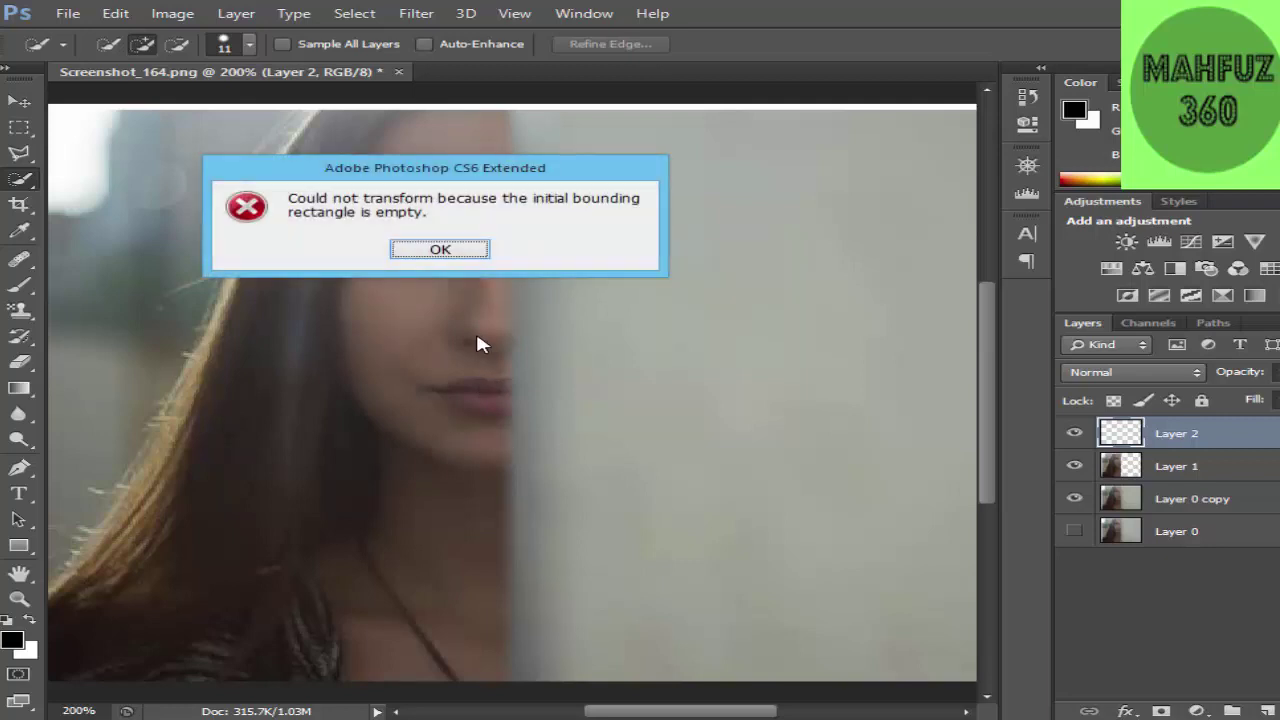
{"action": "left_click", "coordinate": [443, 248]}
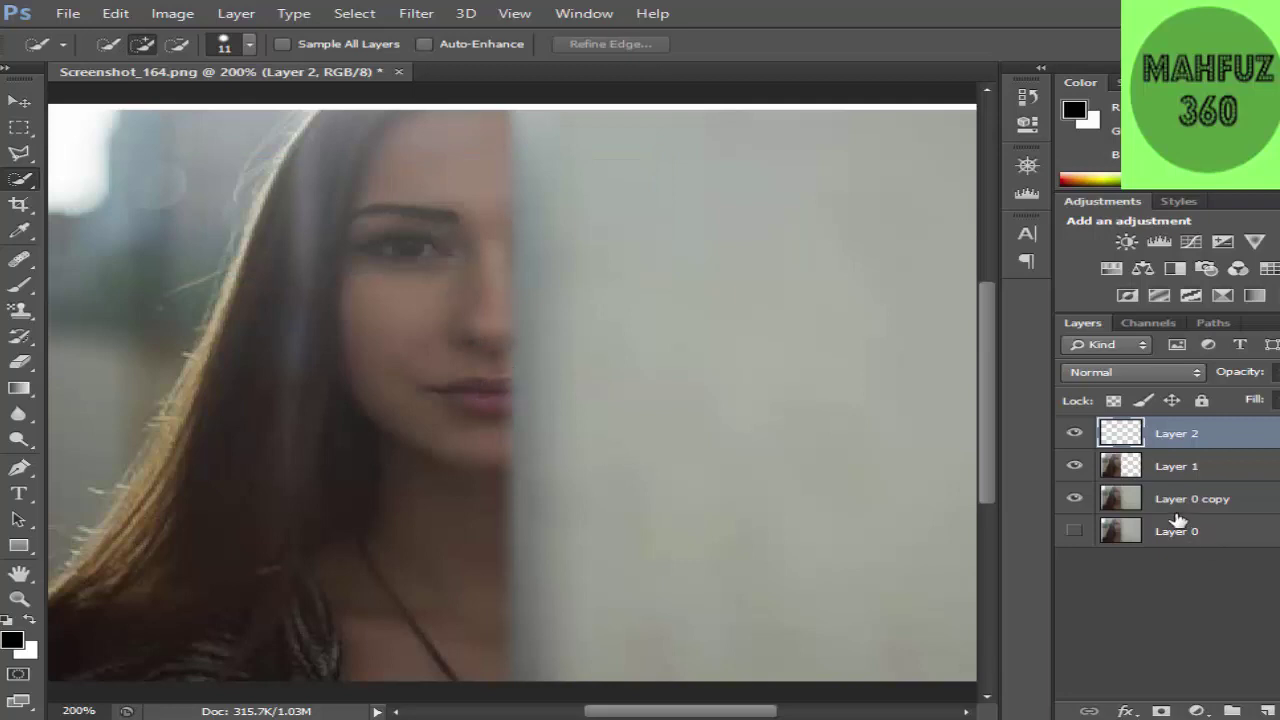
{"action": "left_click", "coordinate": [1181, 479]}
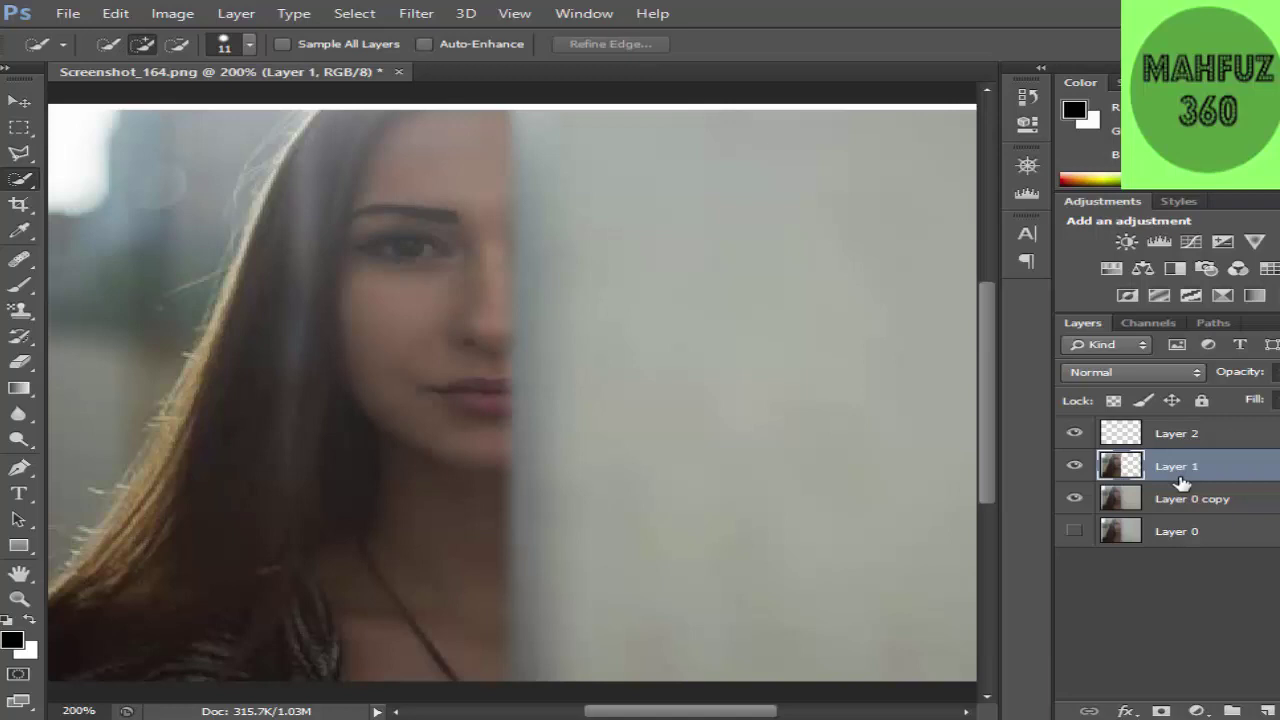
{"action": "key", "text": "ctrl+y"}
{"action": "key", "text": "ctrl+y"}
{"action": "key", "text": "ctrl+y"}
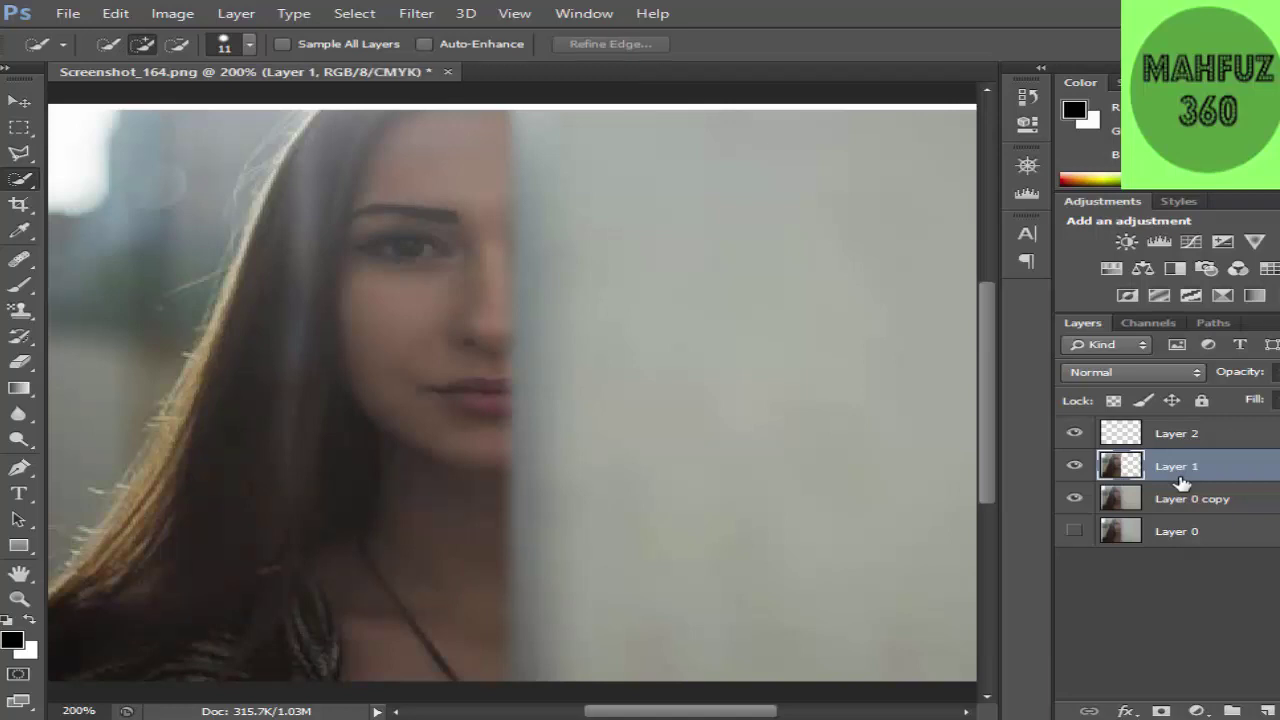
{"action": "key", "text": "ctrl+y"}
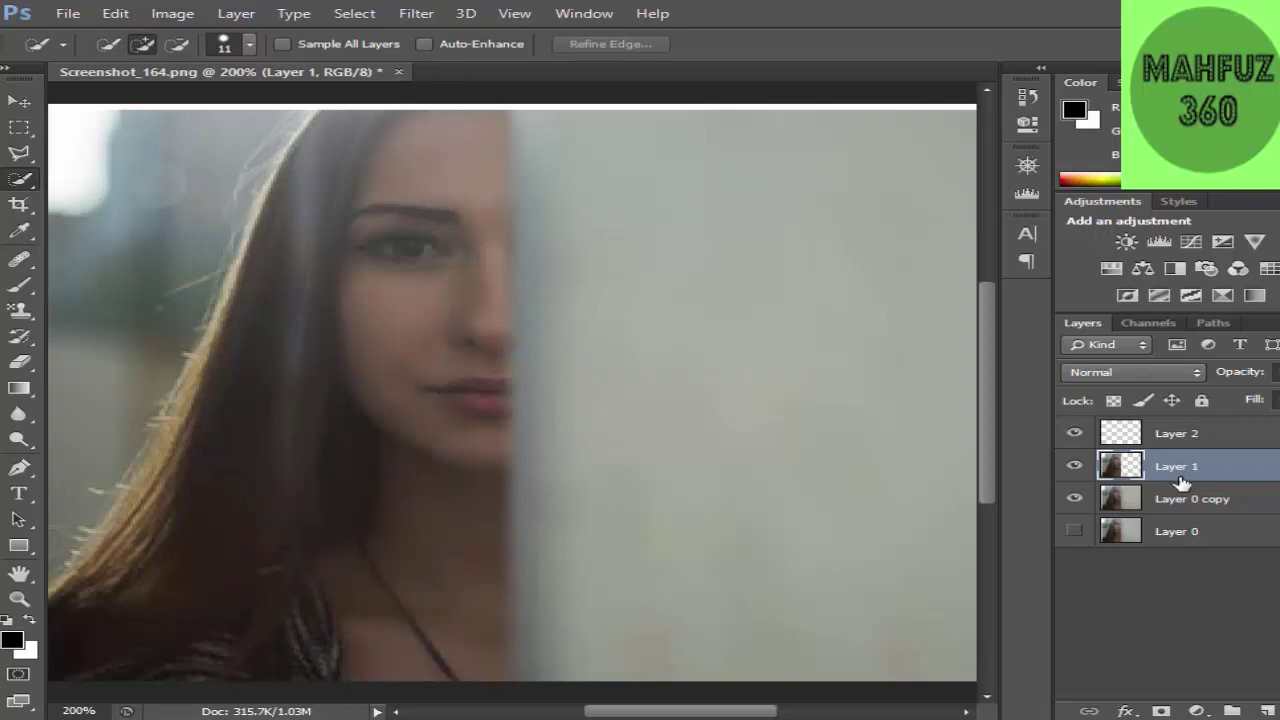
Flip Layer 1 horizontally with Free Transform and move it over the wall to form the other half of the face
{"action": "key", "text": "ctrl+t"}
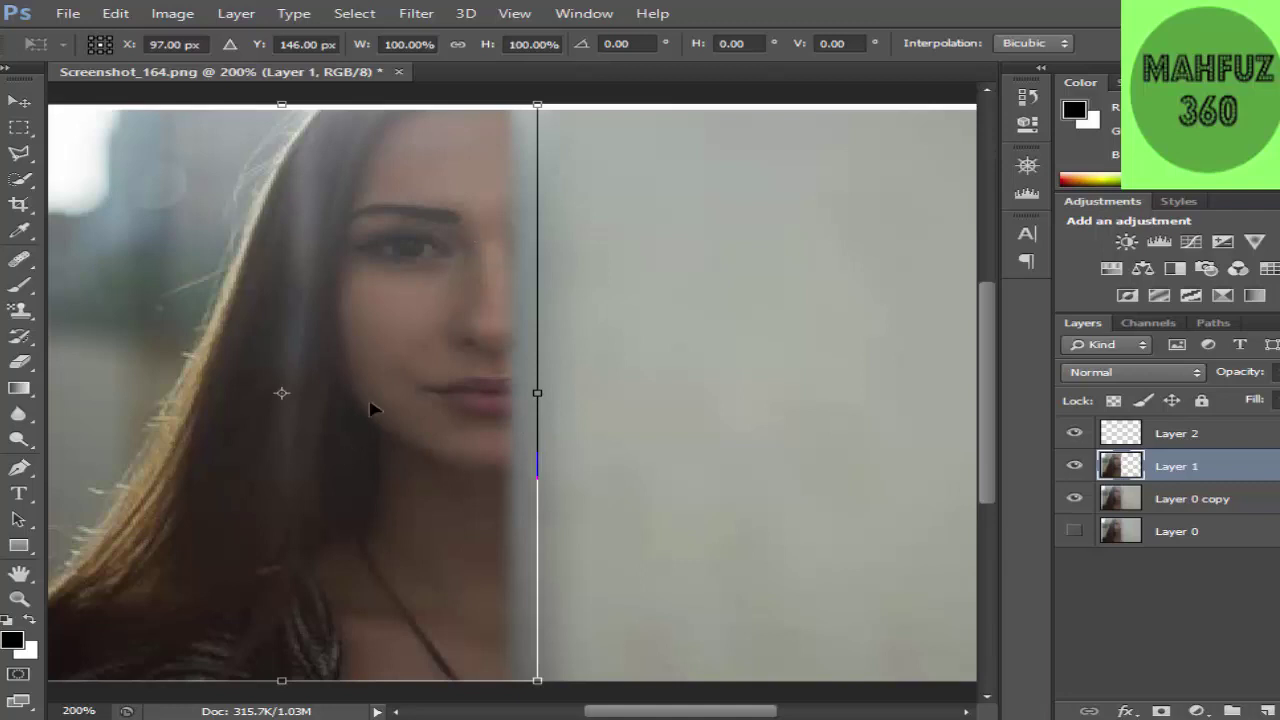
{"action": "right_click", "coordinate": [395, 377]}
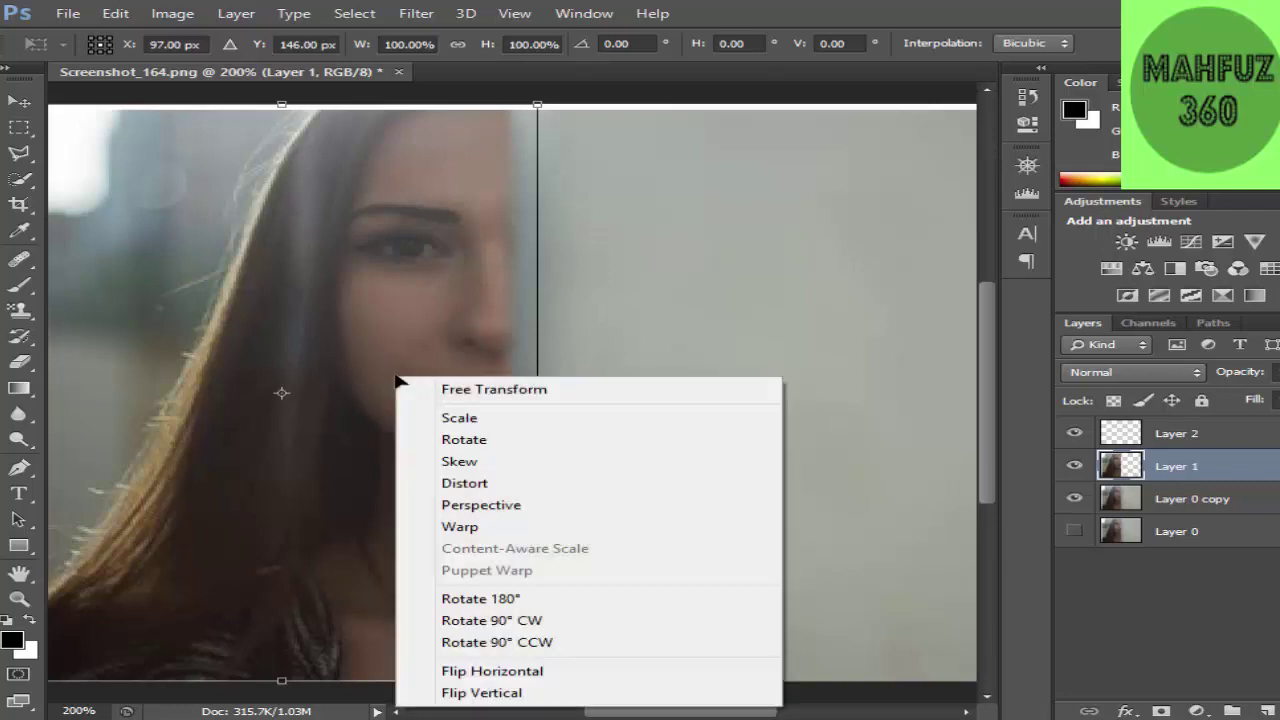
{"action": "left_click", "coordinate": [527, 681]}
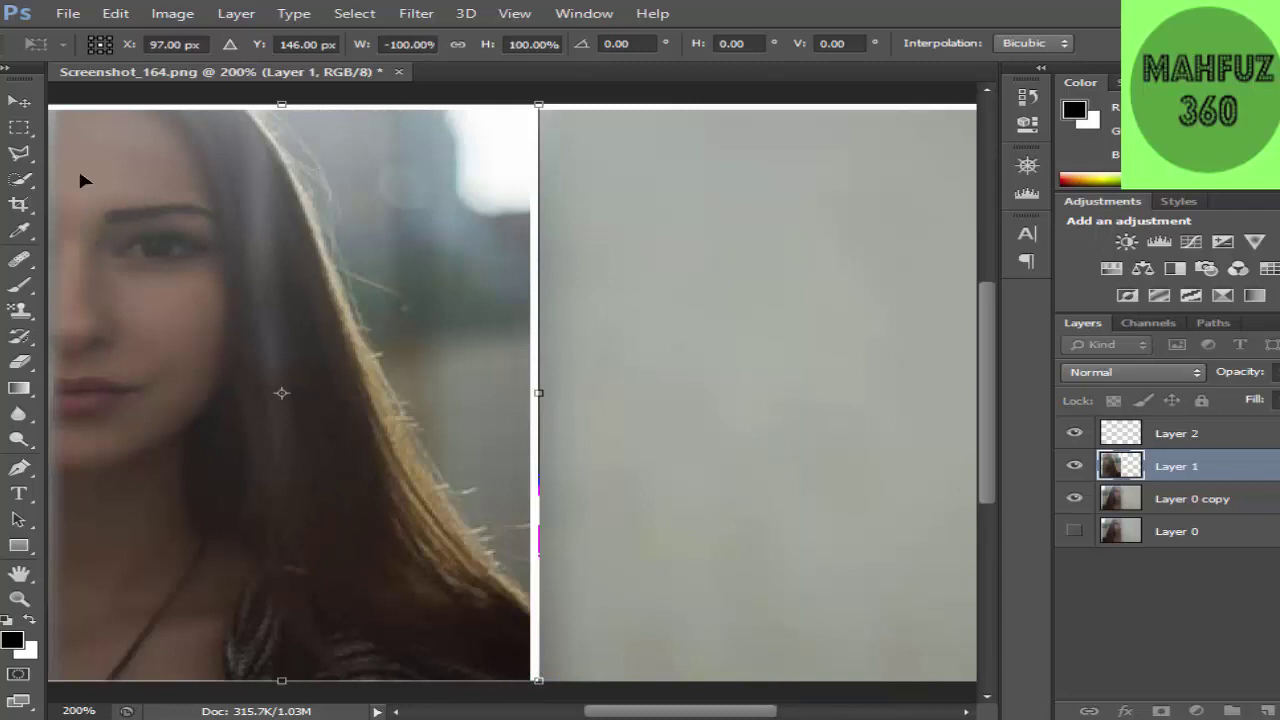
{"action": "left_click", "coordinate": [25, 101]}
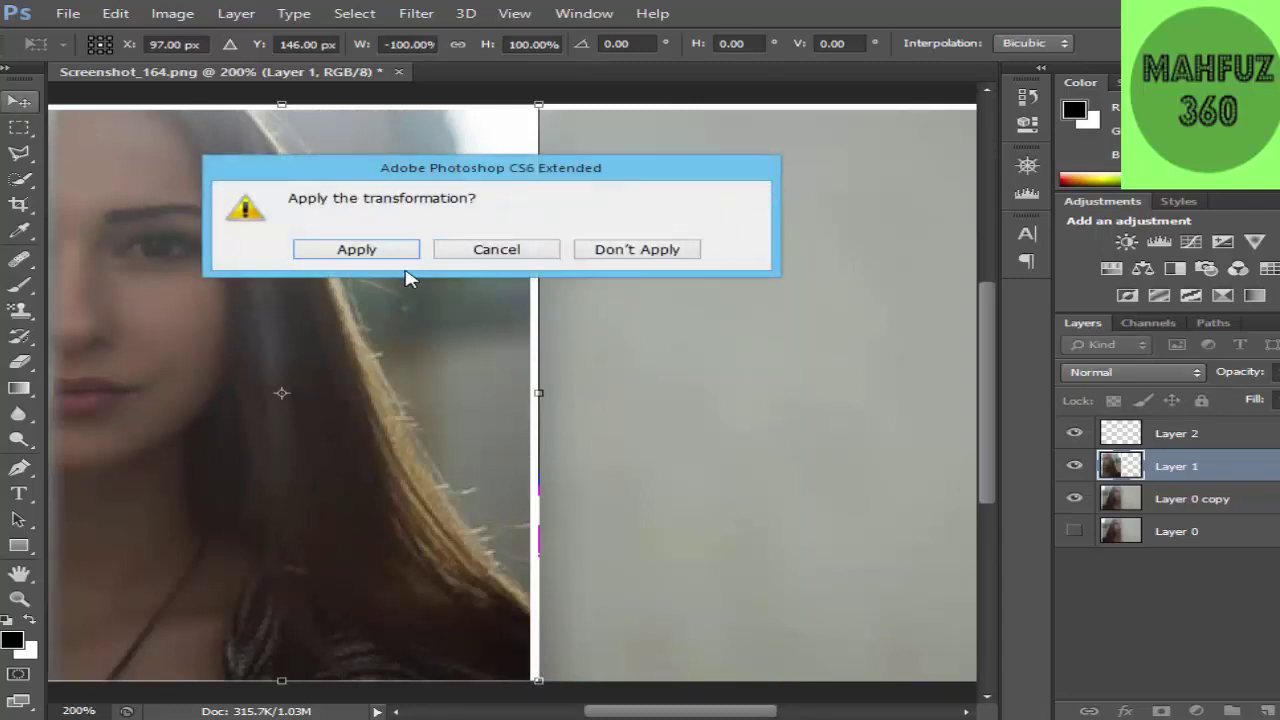
{"action": "left_click", "coordinate": [533, 259]}
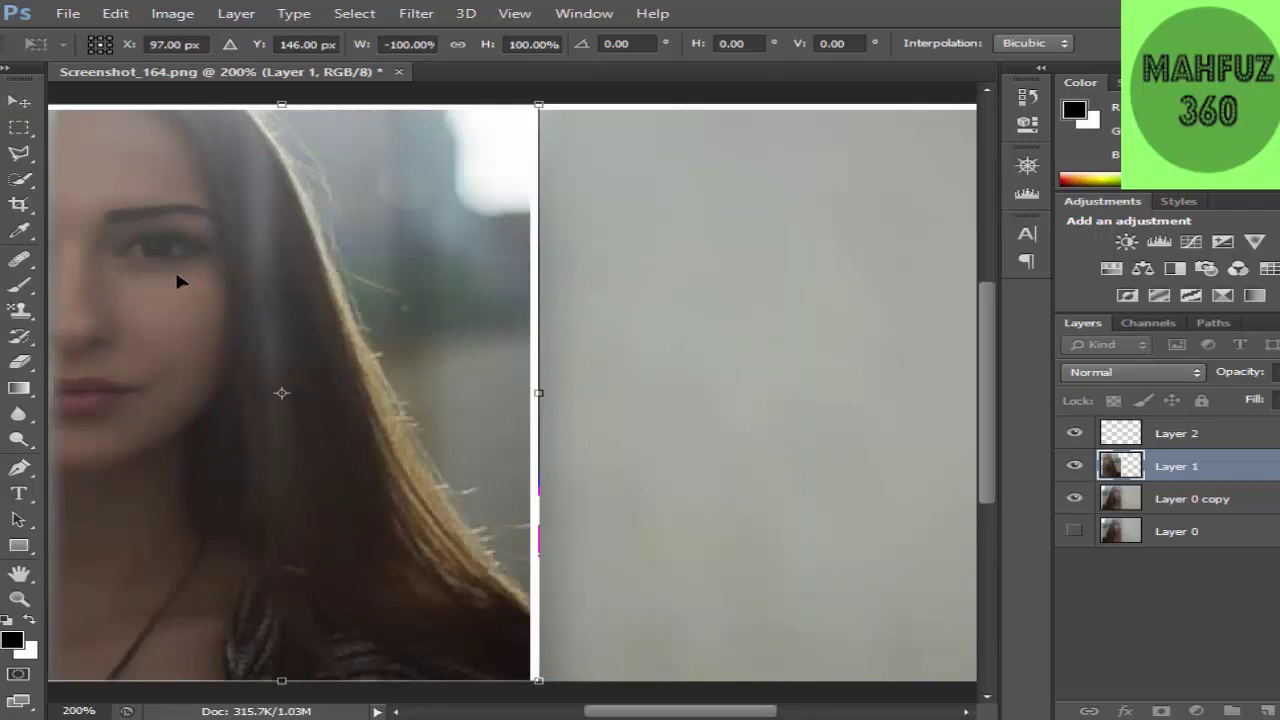
{"action": "left_click_drag", "start_coordinate": [188, 300], "coordinate": [620, 288]}
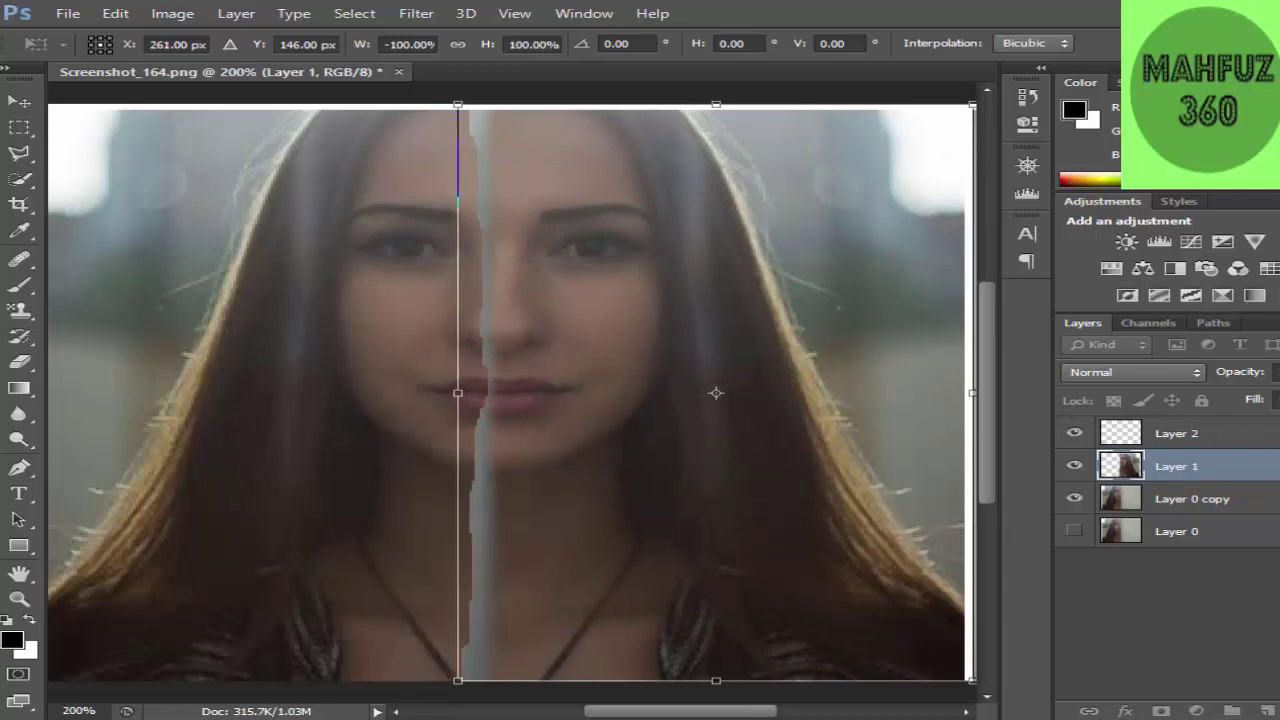
Align the mirrored half with the original face at reduced opacity, about X 248 px, apply the transformation, and restore the layer's full opacity
{"action": "left_click", "coordinate": [1277, 372]}
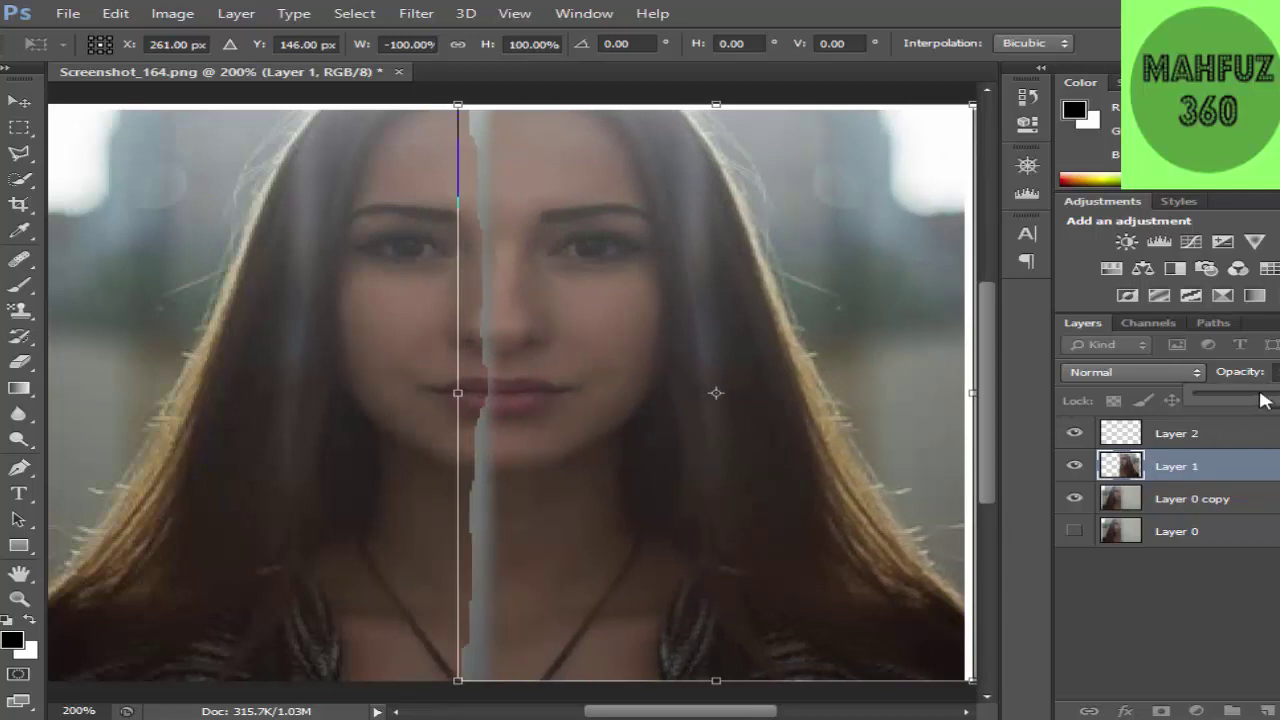
{"action": "mouse_move", "coordinate": [1266, 400]}
{"action": "left_mouse_down"}
{"action": "mouse_move", "coordinate": [1245, 400]}
{"action": "mouse_move", "coordinate": [1268, 400]}
{"action": "left_mouse_up"}
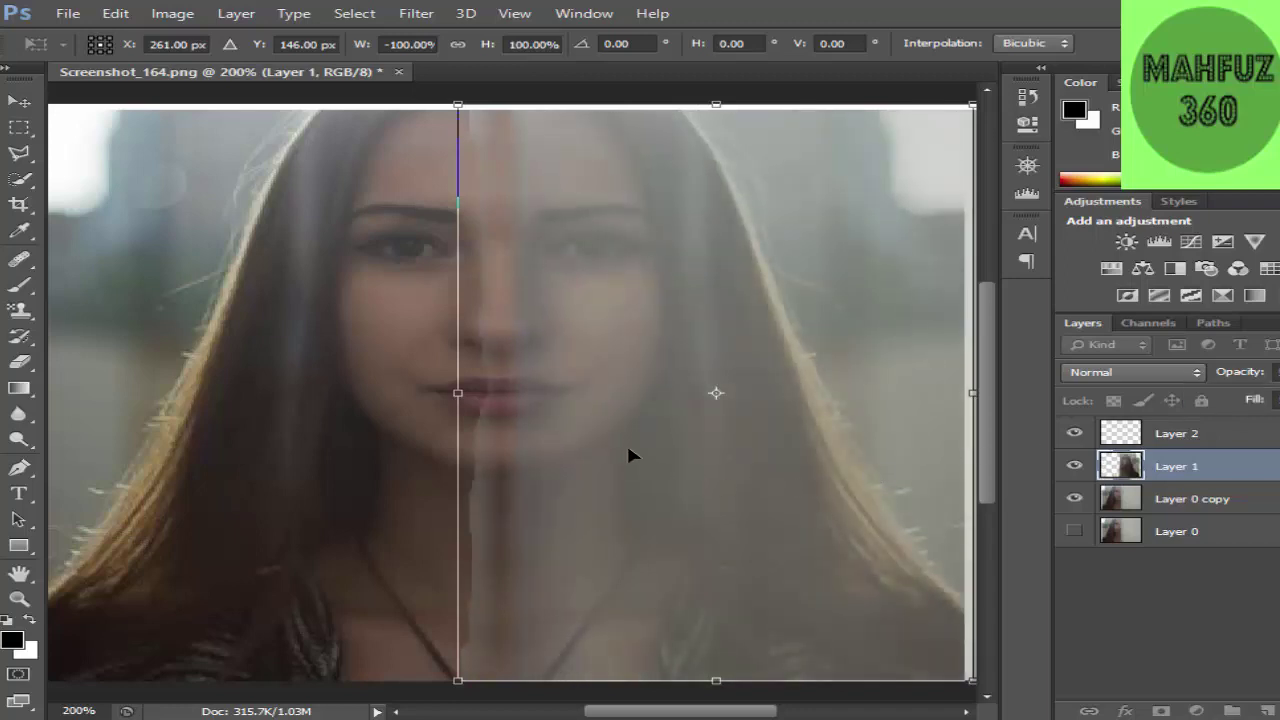
{"action": "left_click_drag", "start_coordinate": [631, 451], "coordinate": [591, 455]}
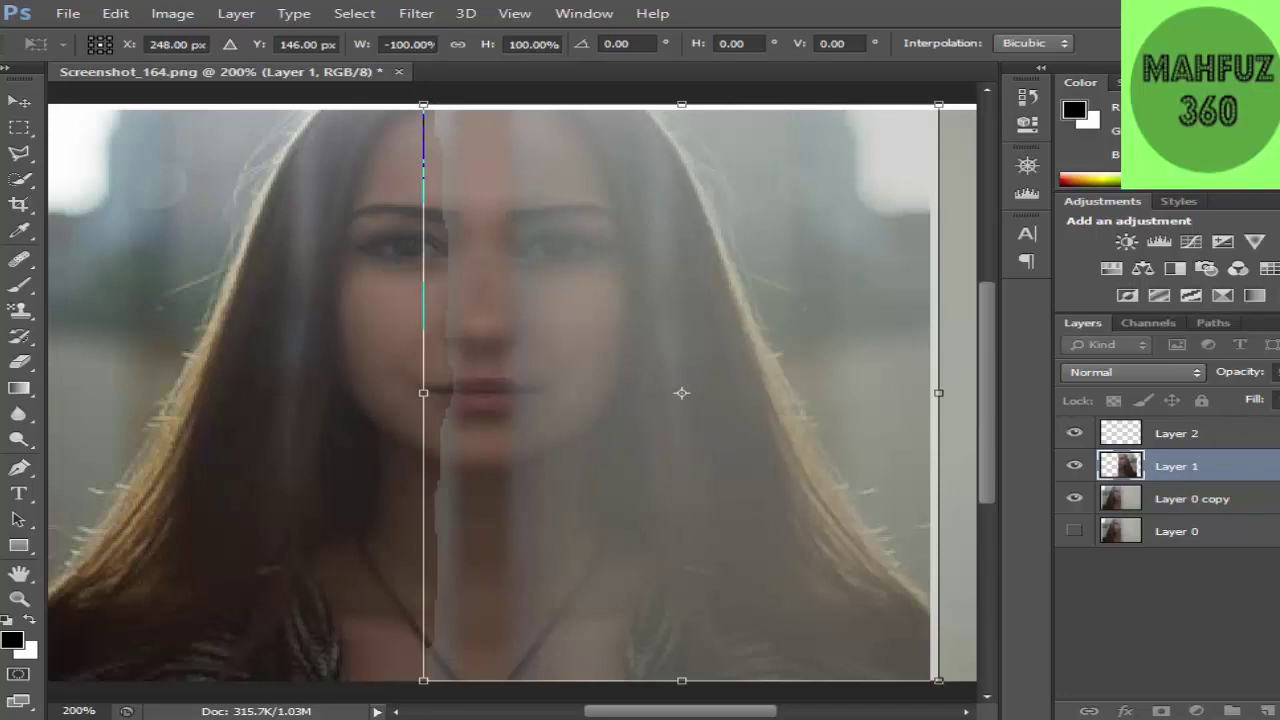
{"action": "key", "text": "Return"}
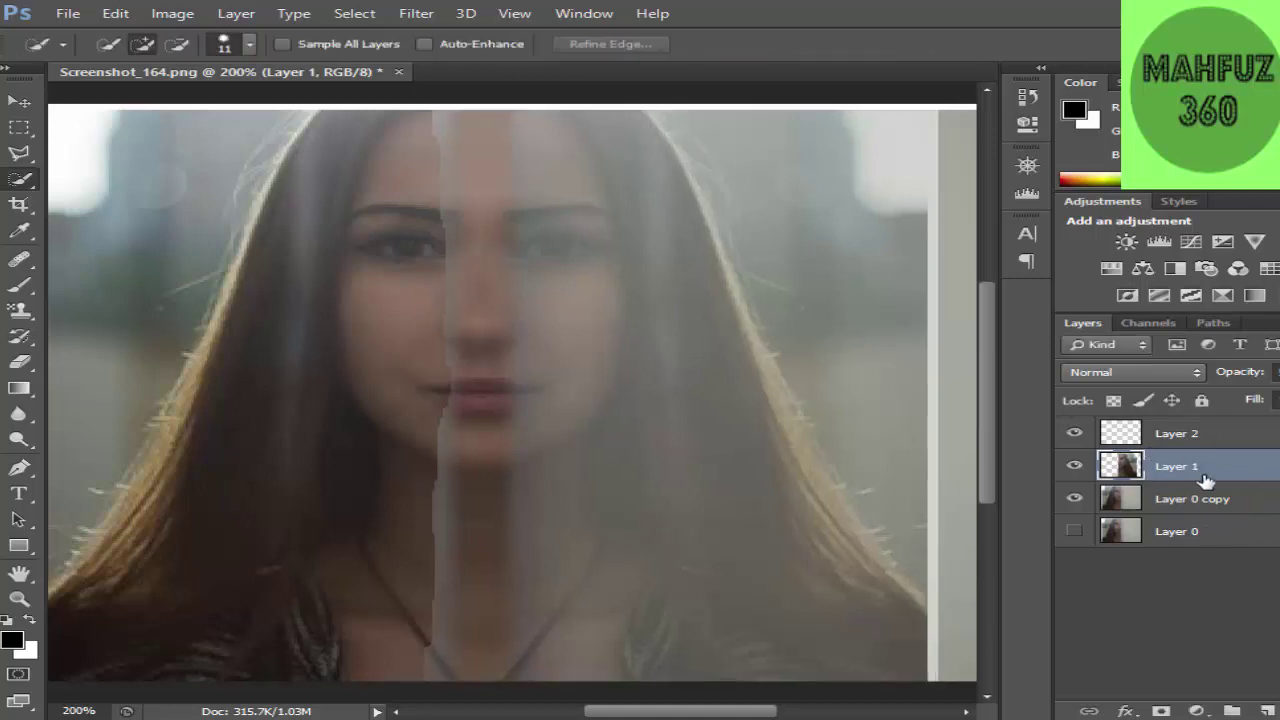
{"action": "left_click", "coordinate": [1279, 372]}
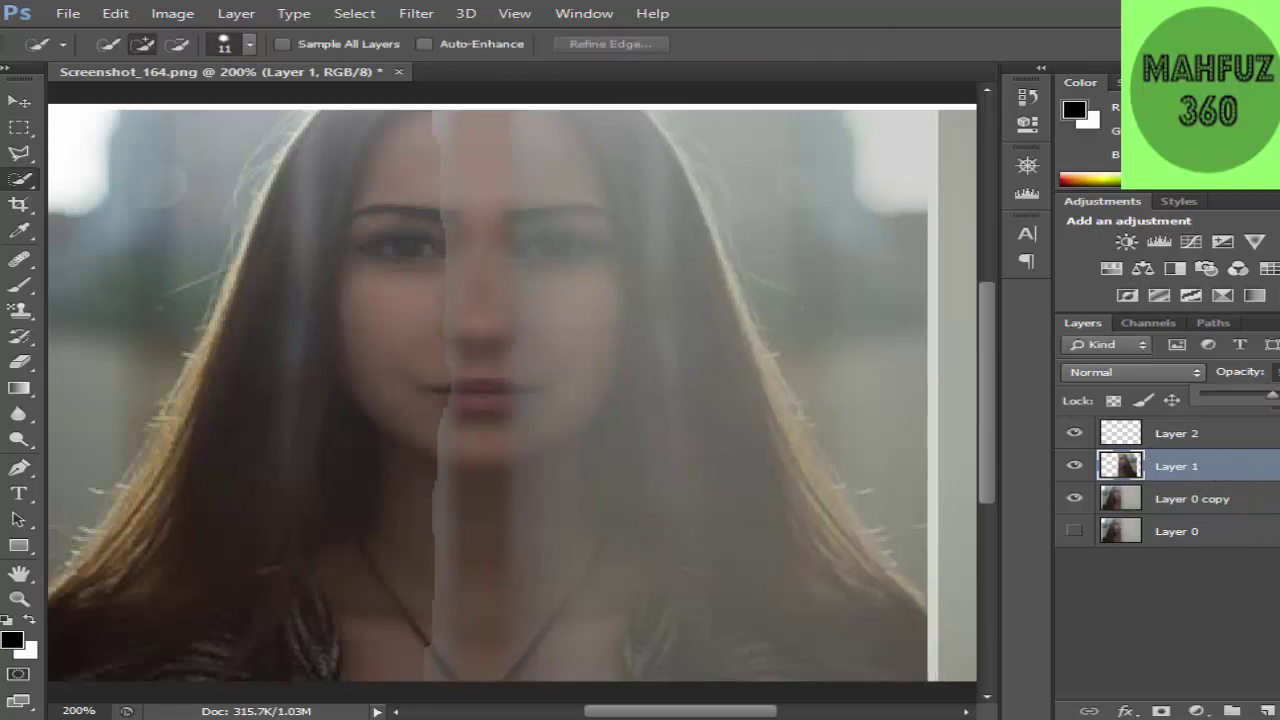
{"action": "left_click_drag", "start_coordinate": [1273, 397], "coordinate": [1279, 397]}
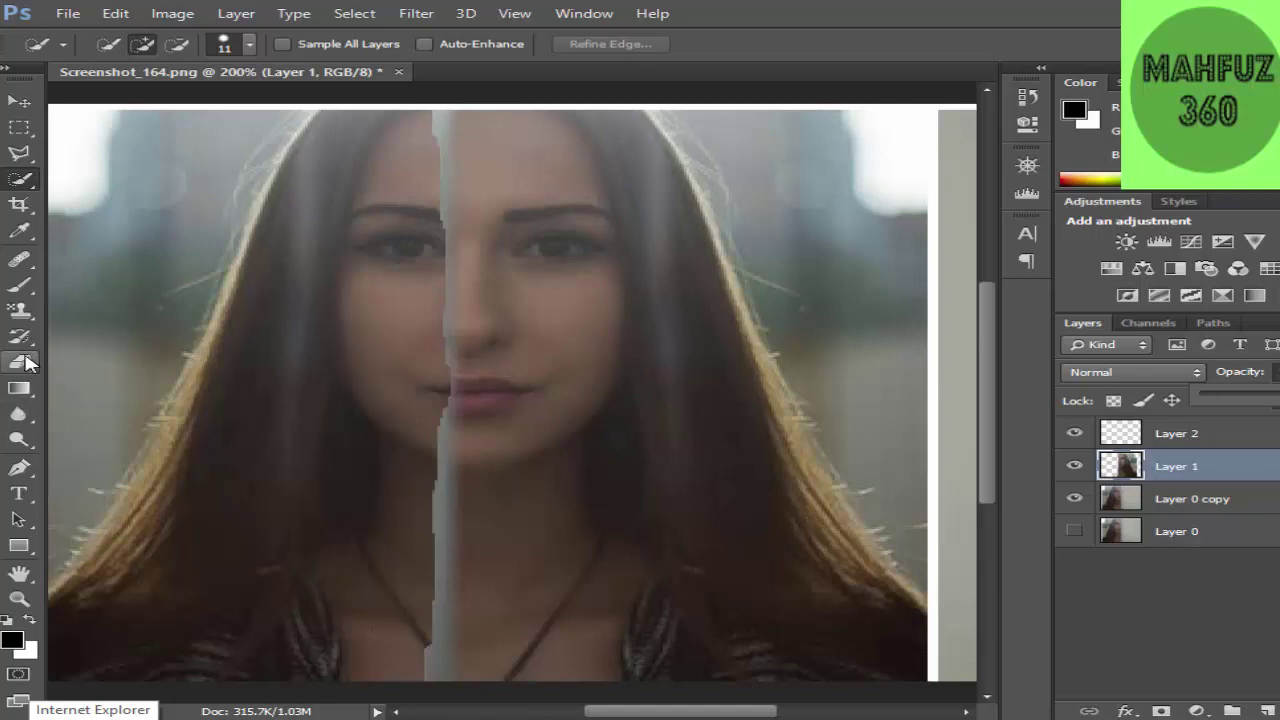
Set the Eraser to 19 px with 8% flow and erase the grey seam from the brows down to the upper lip
{"action": "left_click", "coordinate": [22, 362]}
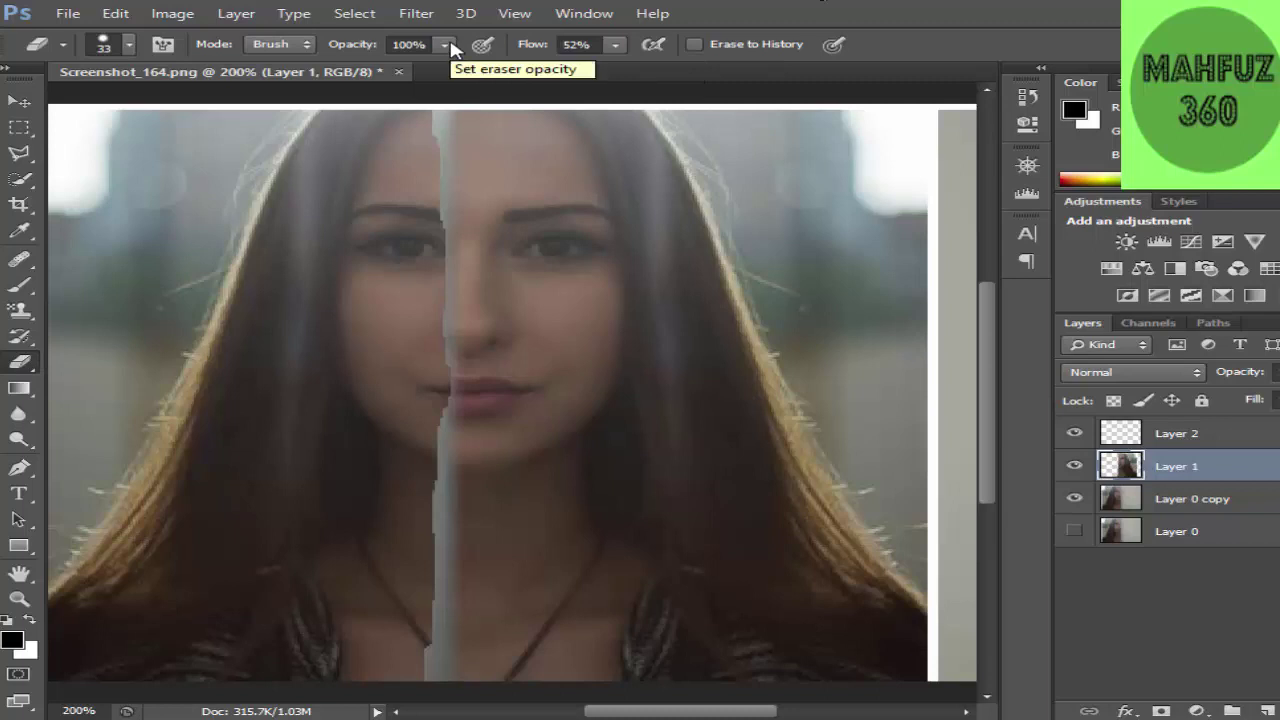
{"action": "left_click", "coordinate": [616, 46]}
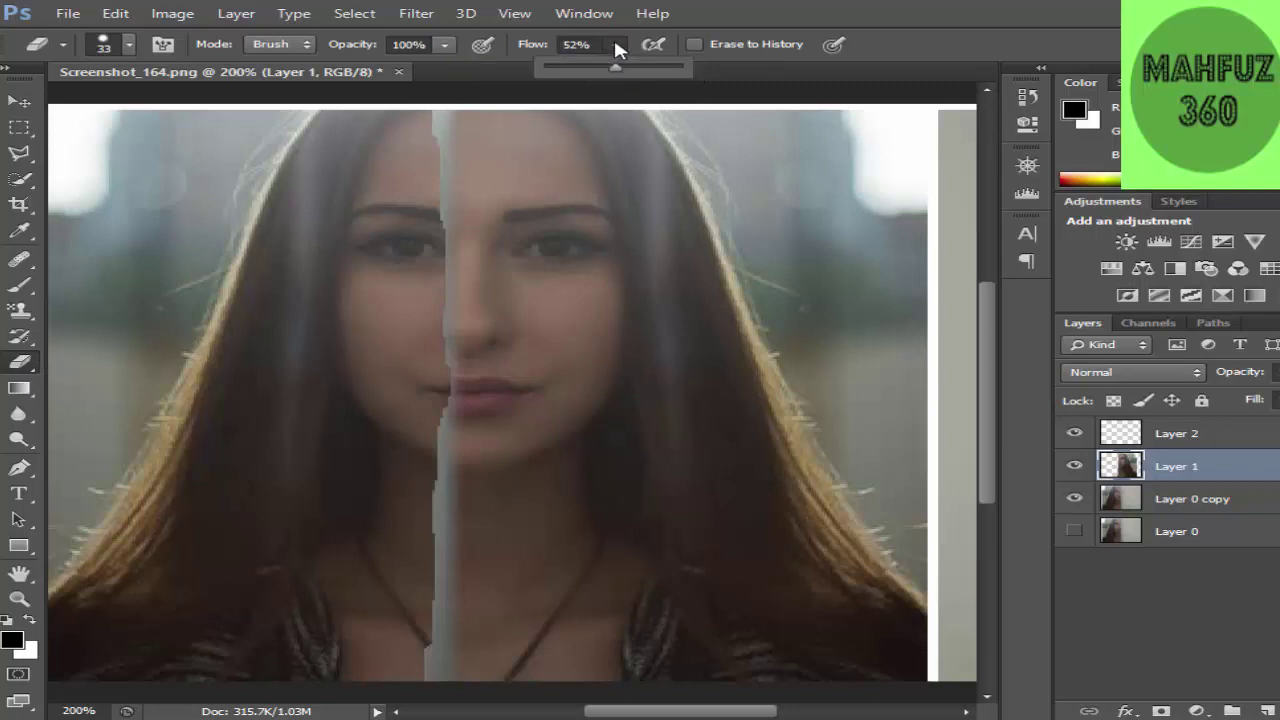
{"action": "left_click_drag", "start_coordinate": [560, 67], "coordinate": [566, 71]}
{"action": "left_click", "coordinate": [131, 42]}
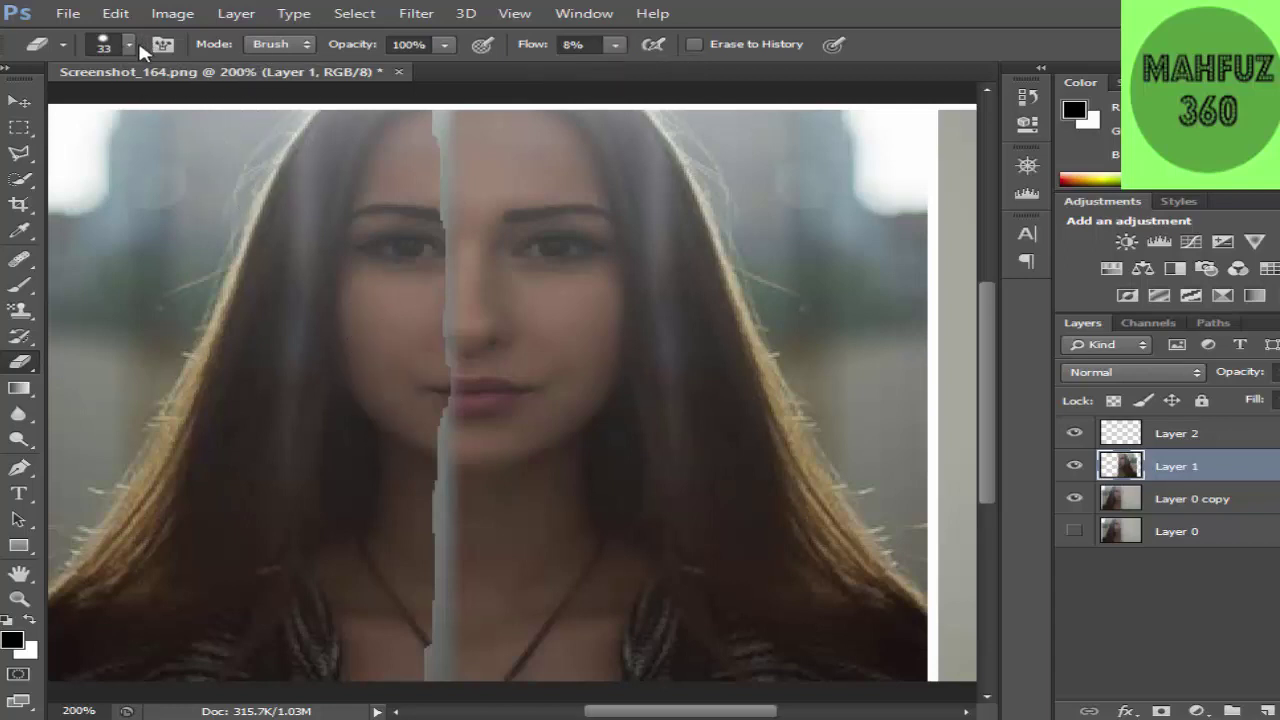
{"action": "left_click", "coordinate": [131, 44]}
{"action": "left_click_drag", "start_coordinate": [72, 110], "coordinate": [55, 112]}
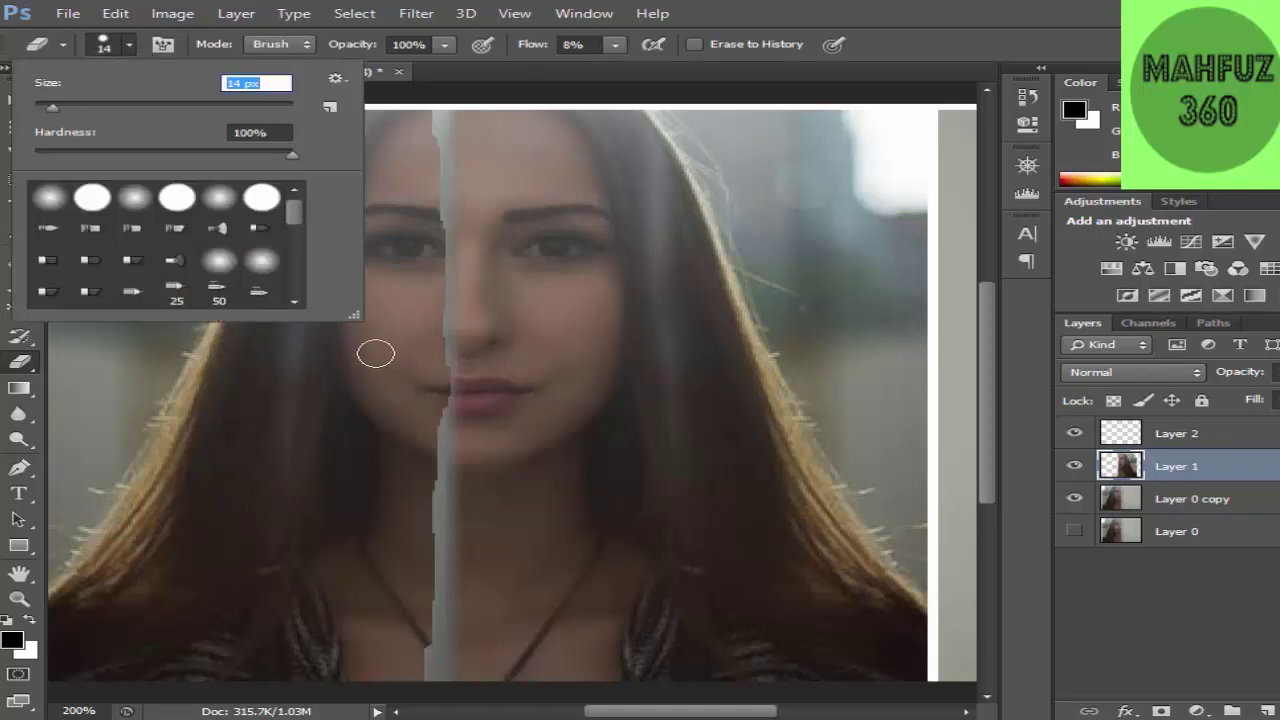
{"action": "left_click", "coordinate": [57, 107]}
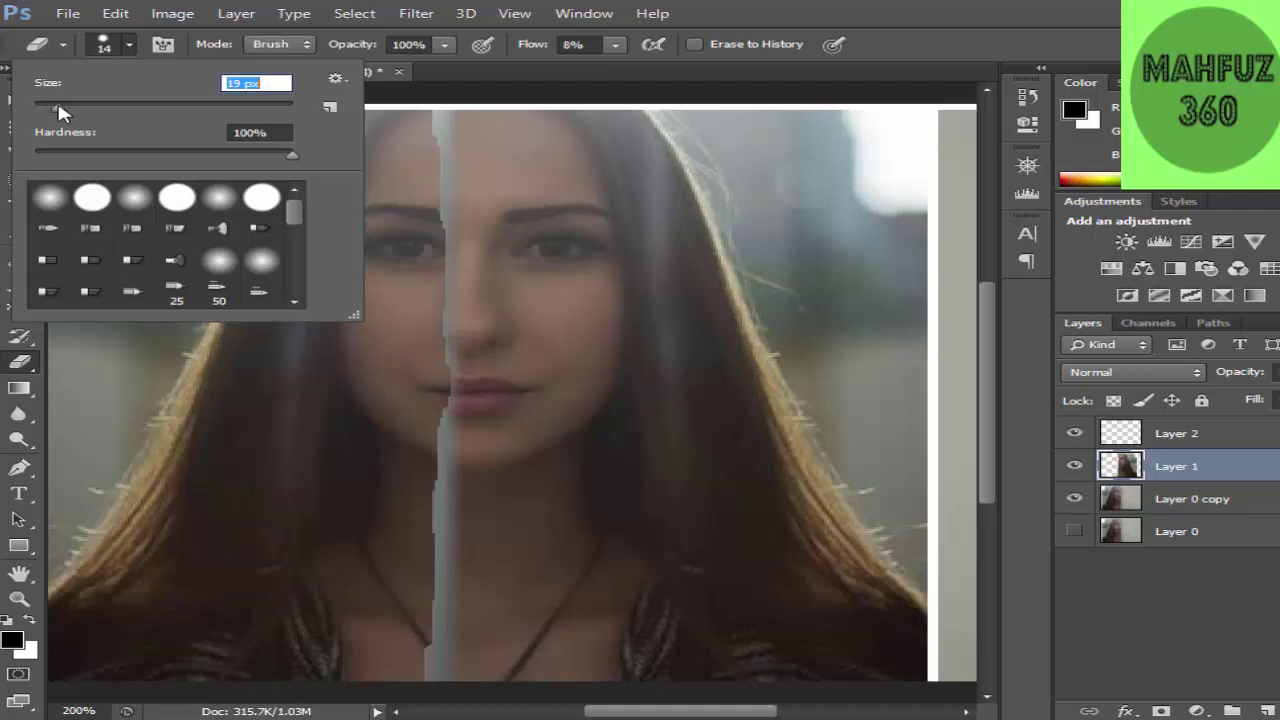
{"action": "left_click", "coordinate": [275, 381]}
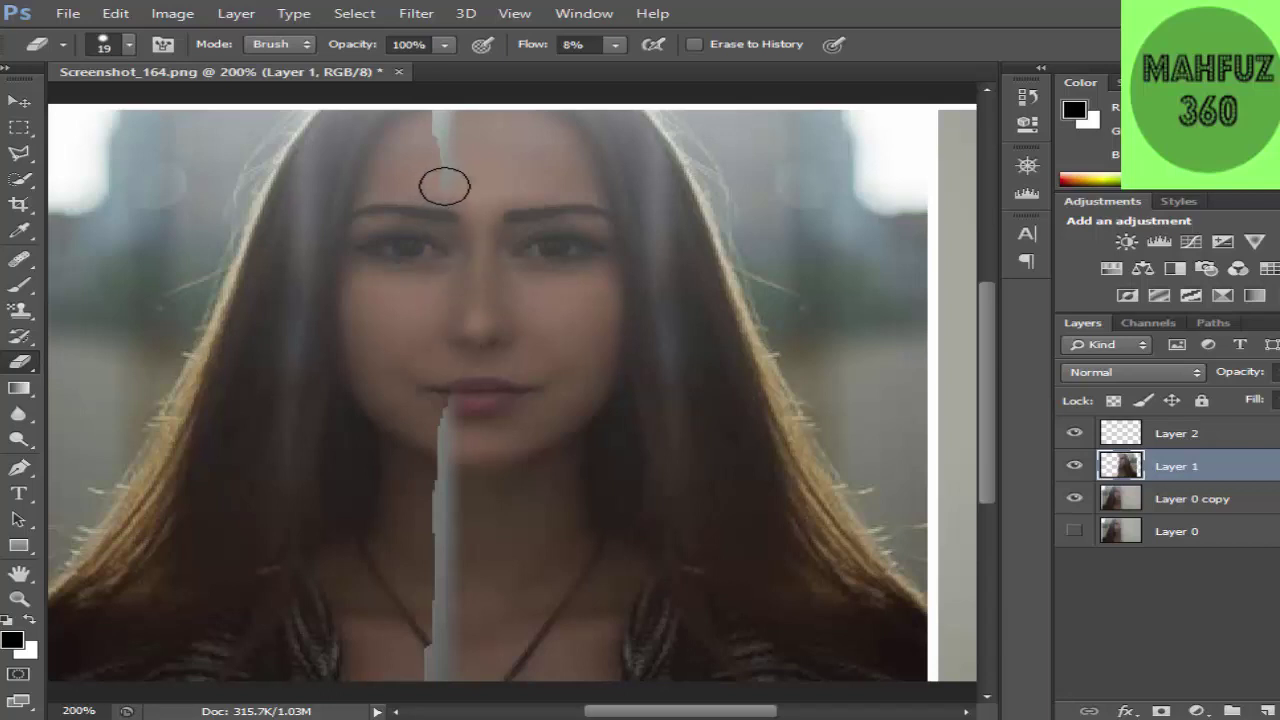
Set the Eraser's flow to 50% and erase the remaining grey strip on the forehead
{"action": "left_click", "coordinate": [614, 46]}
{"action": "left_click", "coordinate": [641, 68]}
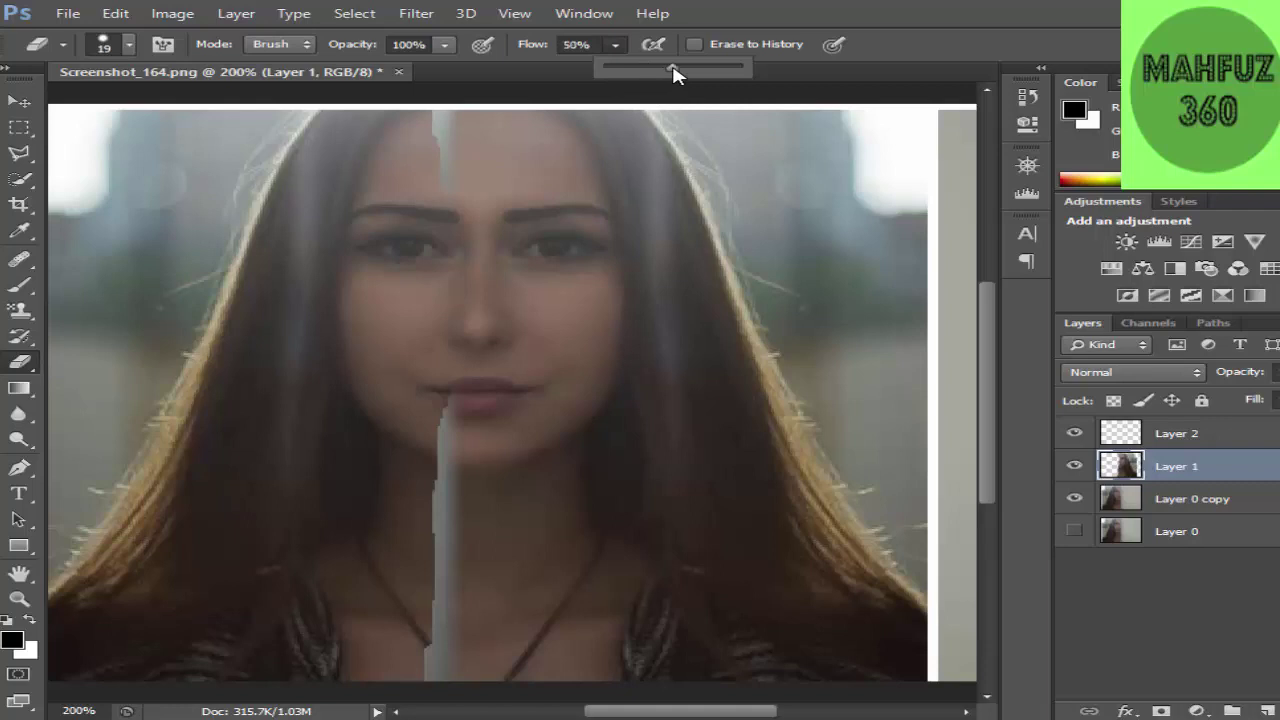
{"action": "left_click", "coordinate": [746, 151]}
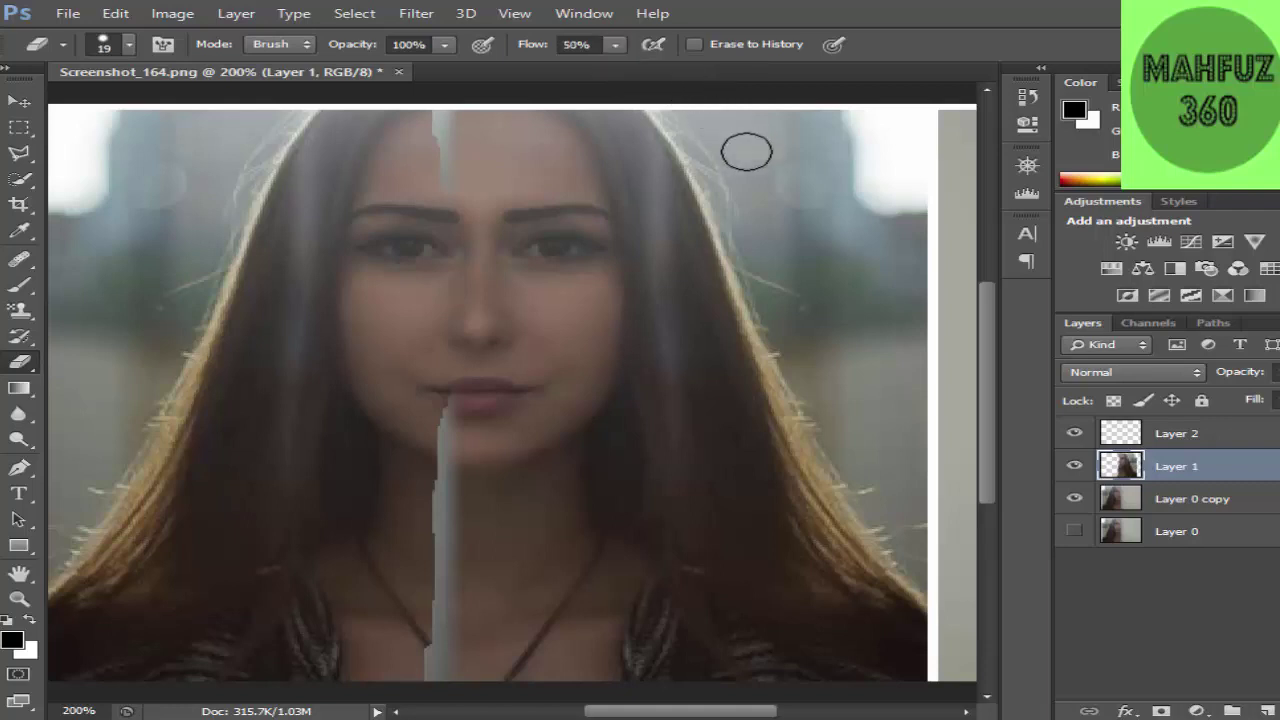
{"action": "mouse_move", "coordinate": [435, 179]}
{"action": "left_mouse_down"}
{"action": "mouse_move", "coordinate": [448, 132]}
{"action": "mouse_move", "coordinate": [409, 125]}
{"action": "mouse_move", "coordinate": [475, 133]}
{"action": "left_mouse_up"}
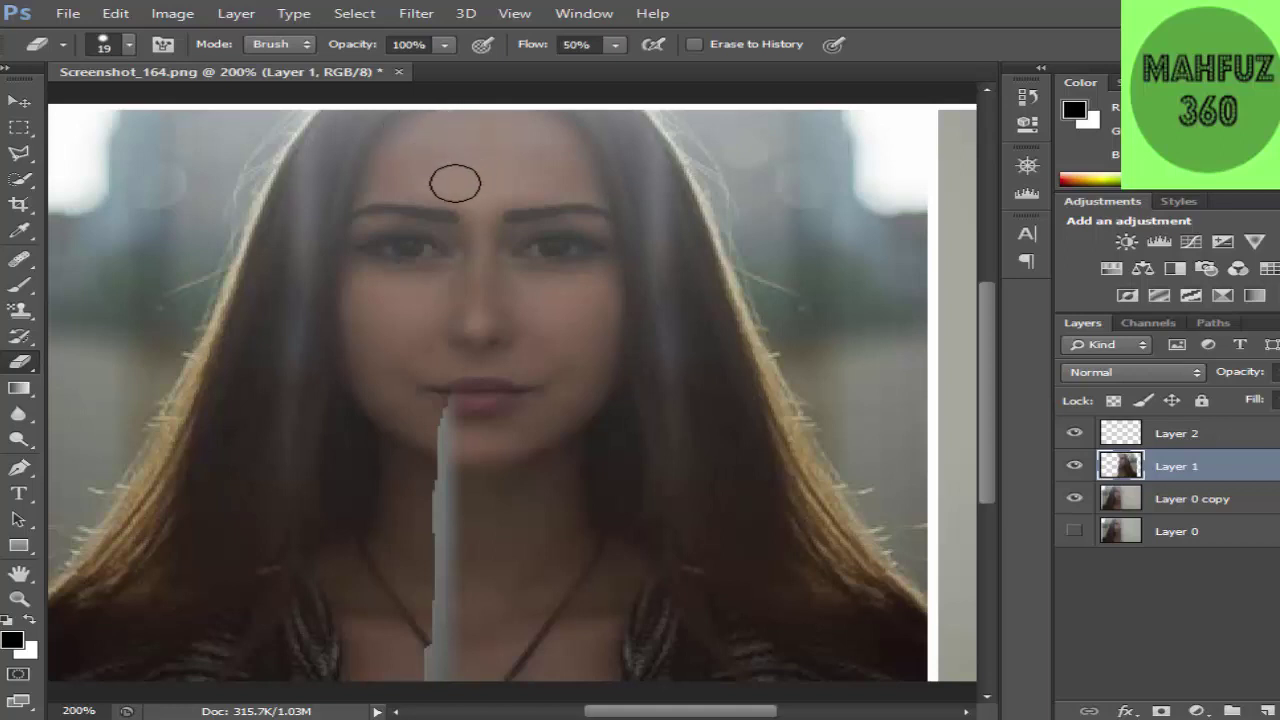
Erase the remaining grey seam on Layer 1 from the lips down over the chin and neck to the necklace
{"action": "mouse_move", "coordinate": [463, 380]}
{"action": "left_mouse_down"}
{"action": "mouse_move", "coordinate": [443, 383]}
{"action": "mouse_move", "coordinate": [443, 651]}
{"action": "mouse_move", "coordinate": [441, 569]}
{"action": "left_mouse_up"}
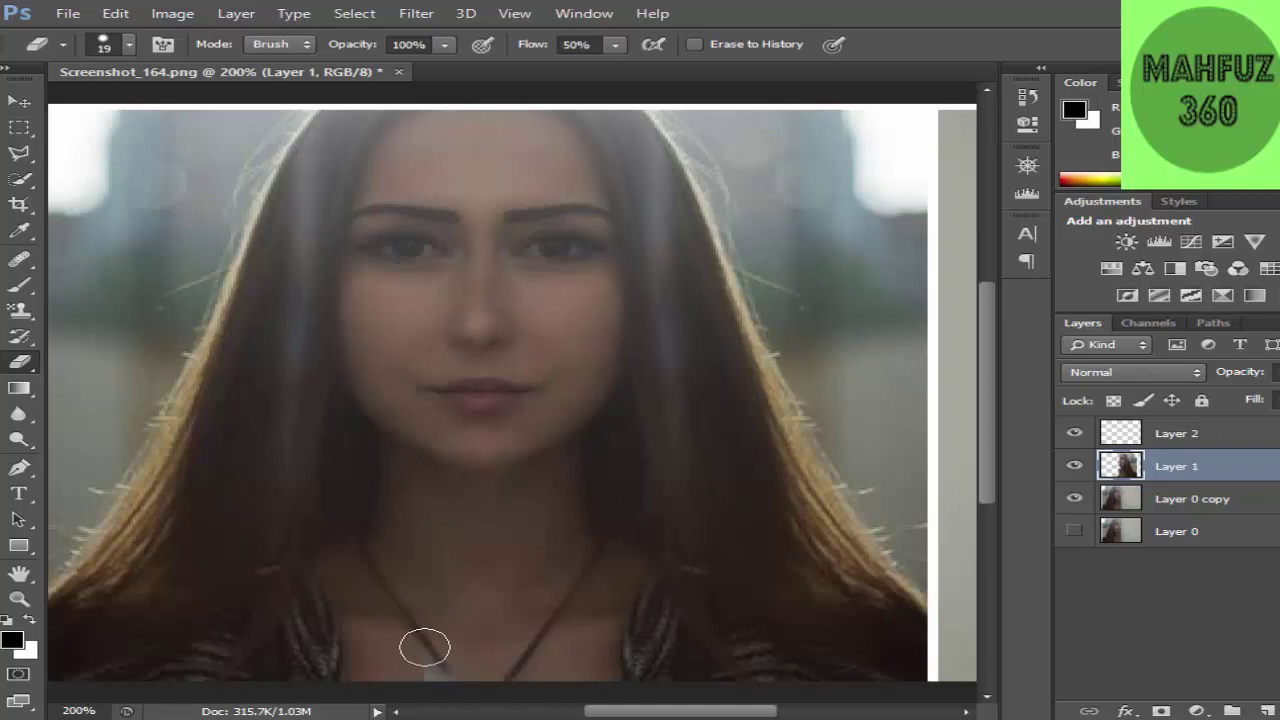
{"action": "left_click_drag", "start_coordinate": [424, 648], "coordinate": [440, 657]}
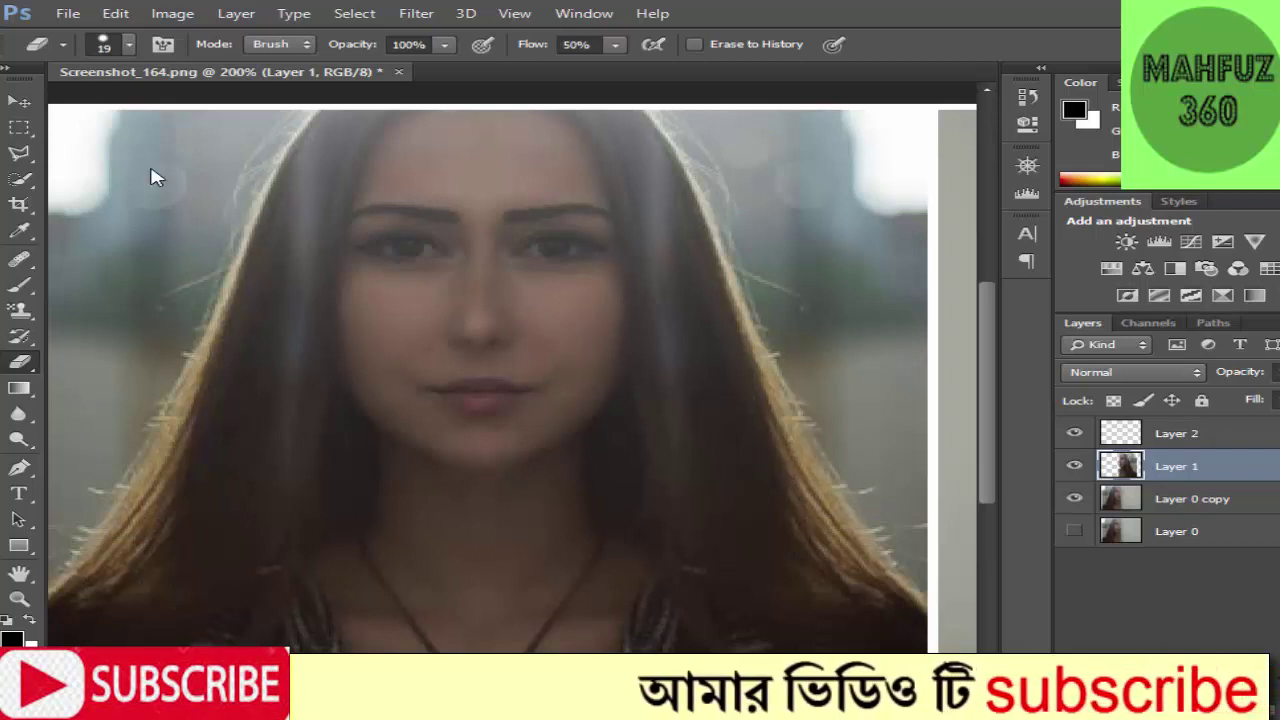
Capture the completed portrait without the wall strip, about 665x588 px, and save it as PNG Screenshot_10 in the Lightshot folder
{"action": "key", "text": "Print"}
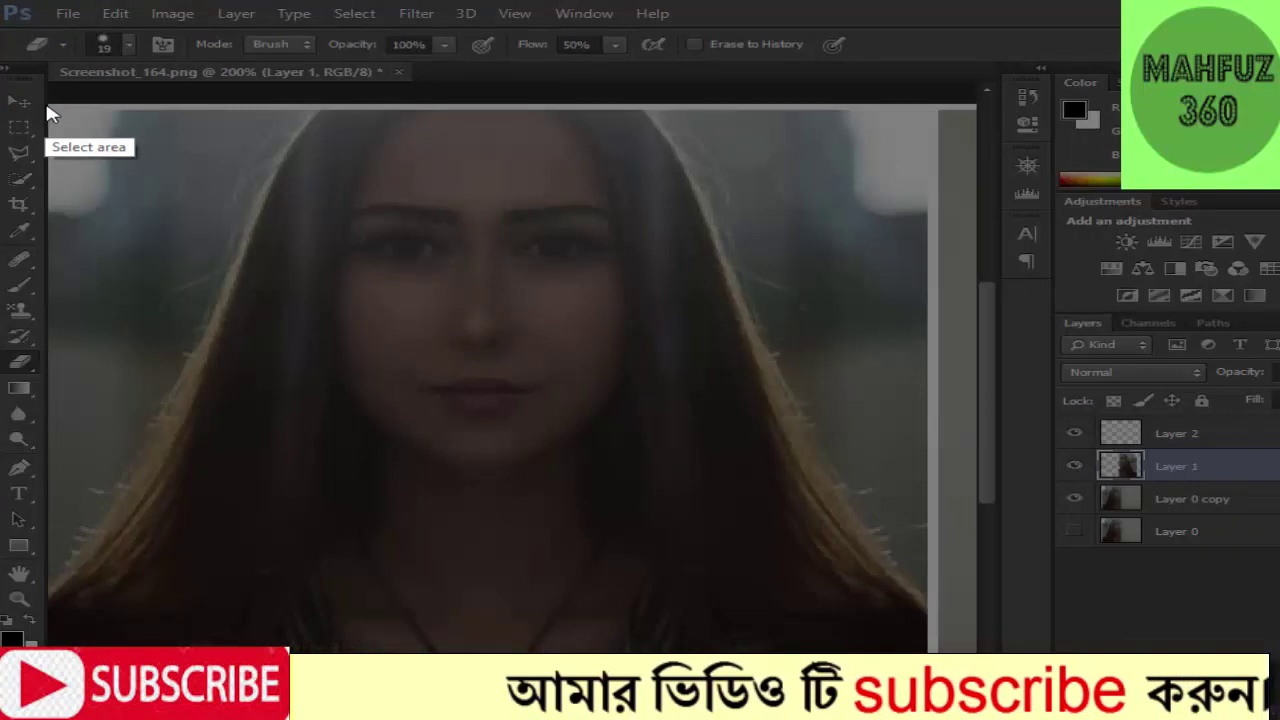
{"action": "left_click_drag", "start_coordinate": [47, 104], "coordinate": [927, 692]}
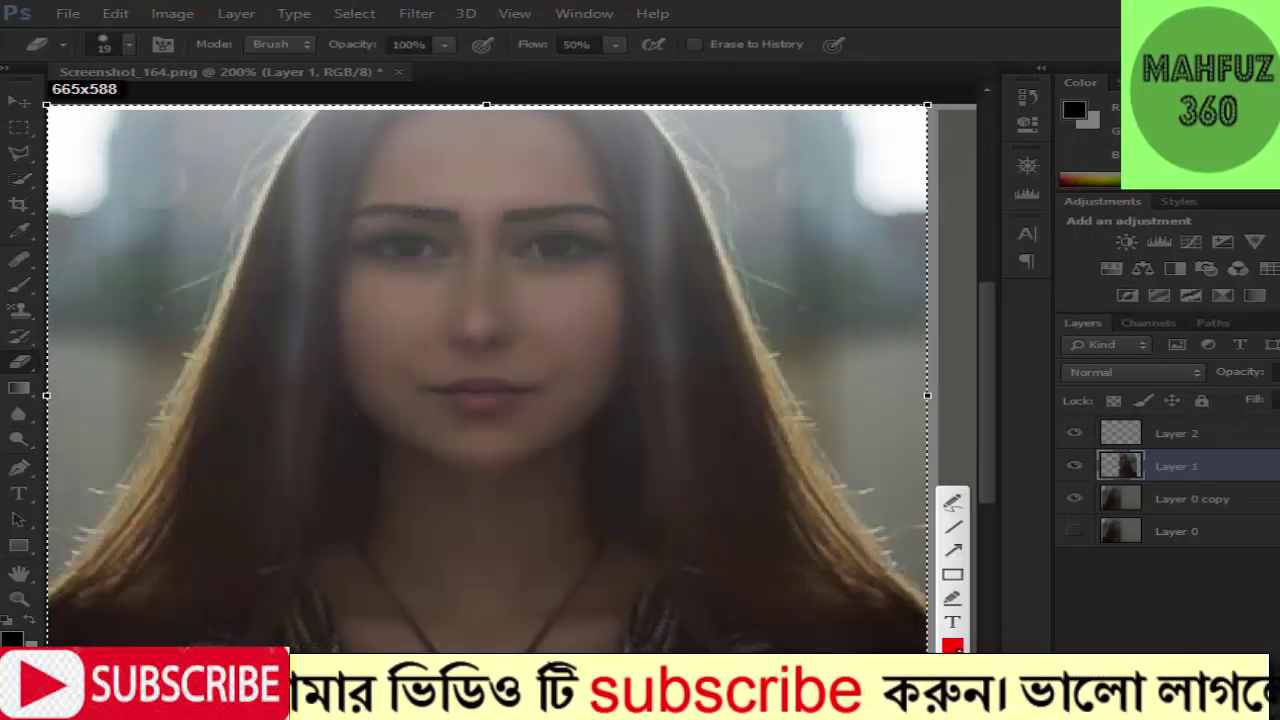
{"action": "key", "text": "ctrl+s"}
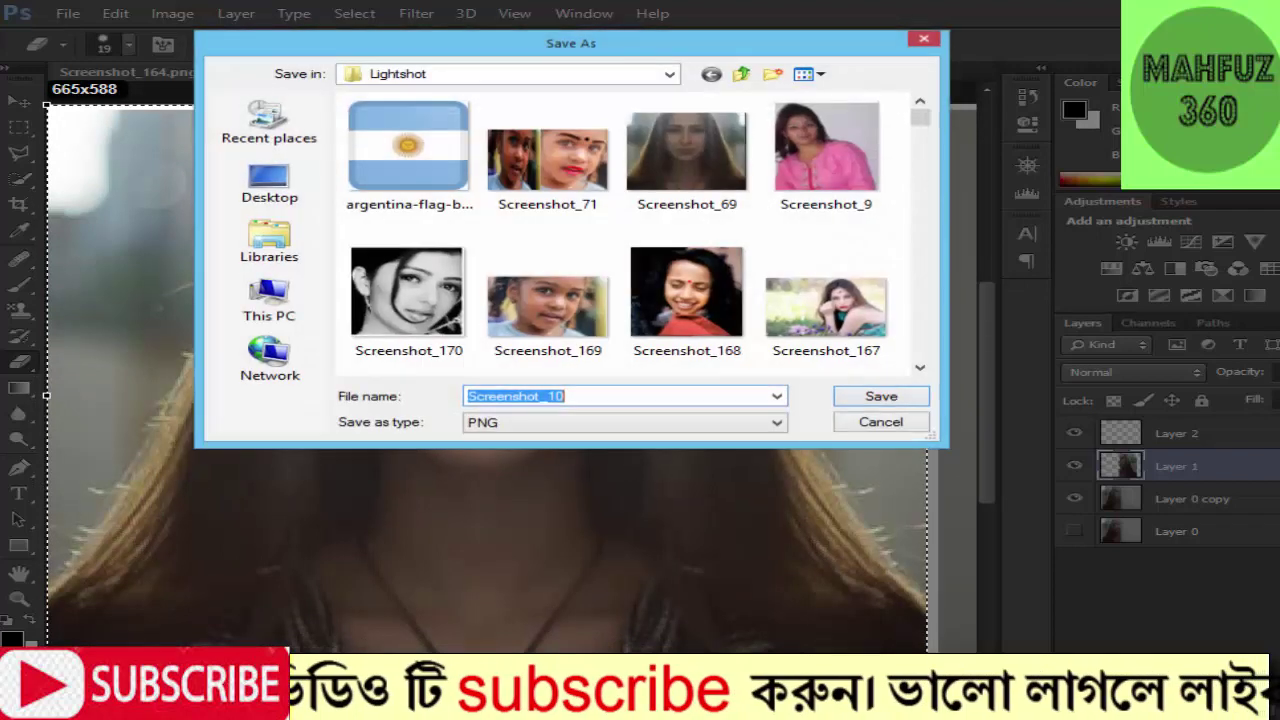
{"action": "left_click", "coordinate": [875, 401]}
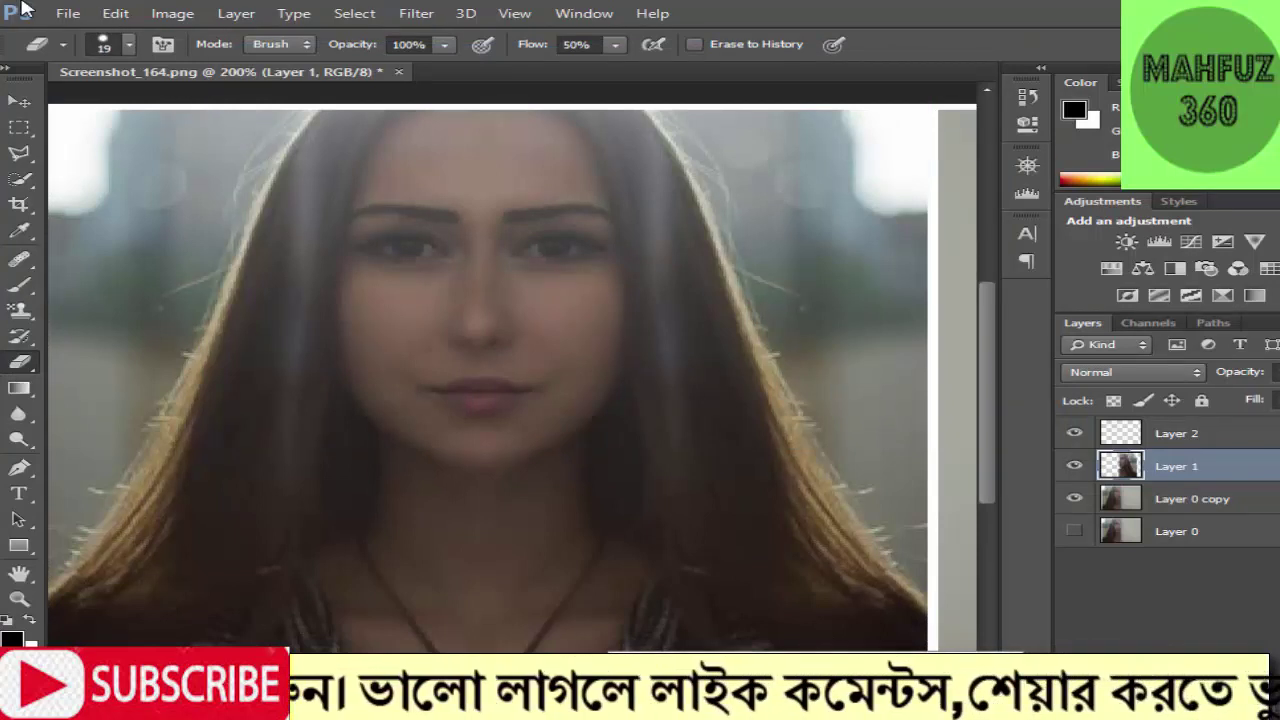
Open the Screenshot_10 image from the Lightshot folder
{"action": "left_click", "coordinate": [68, 14]}
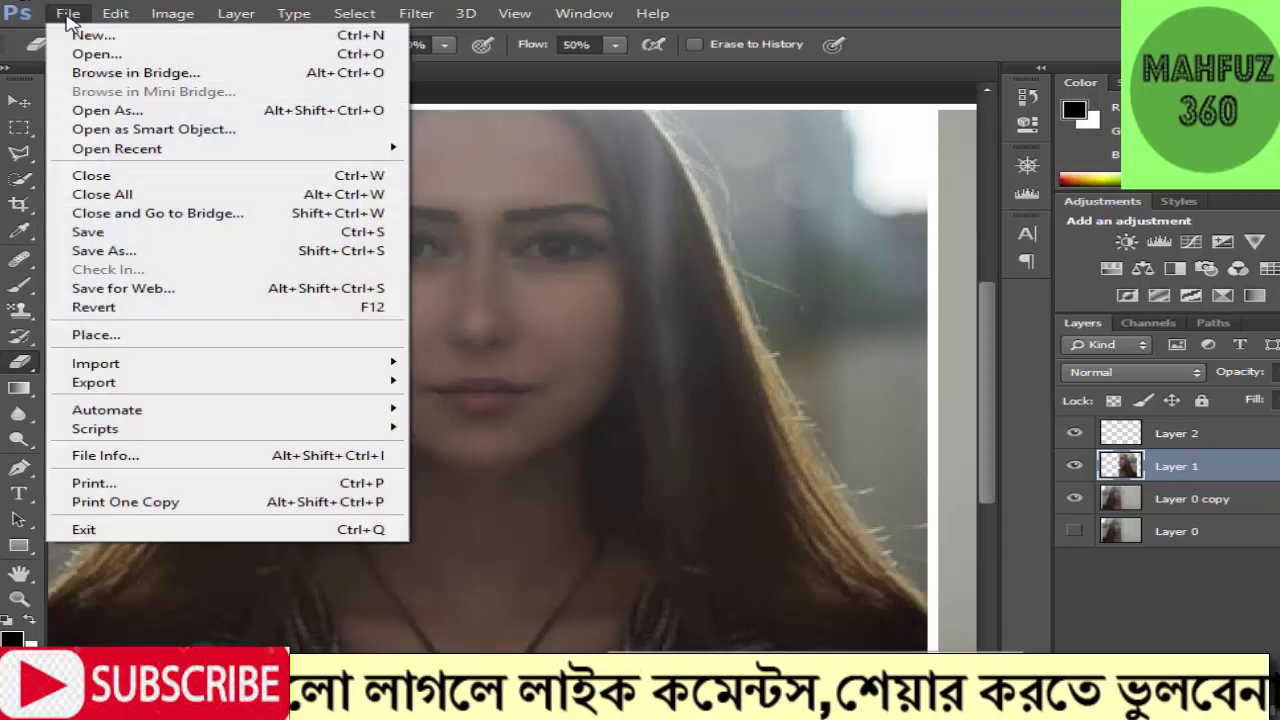
{"action": "left_click", "coordinate": [97, 55]}
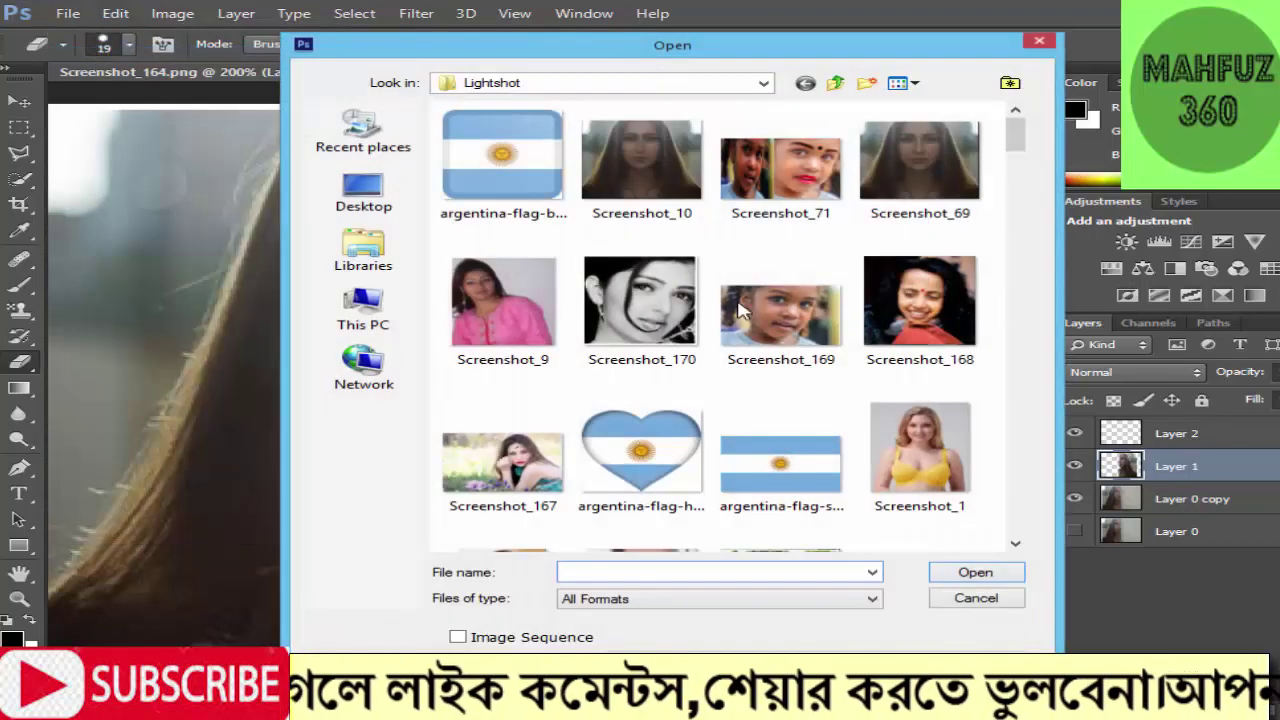
{"action": "left_click", "coordinate": [672, 185]}
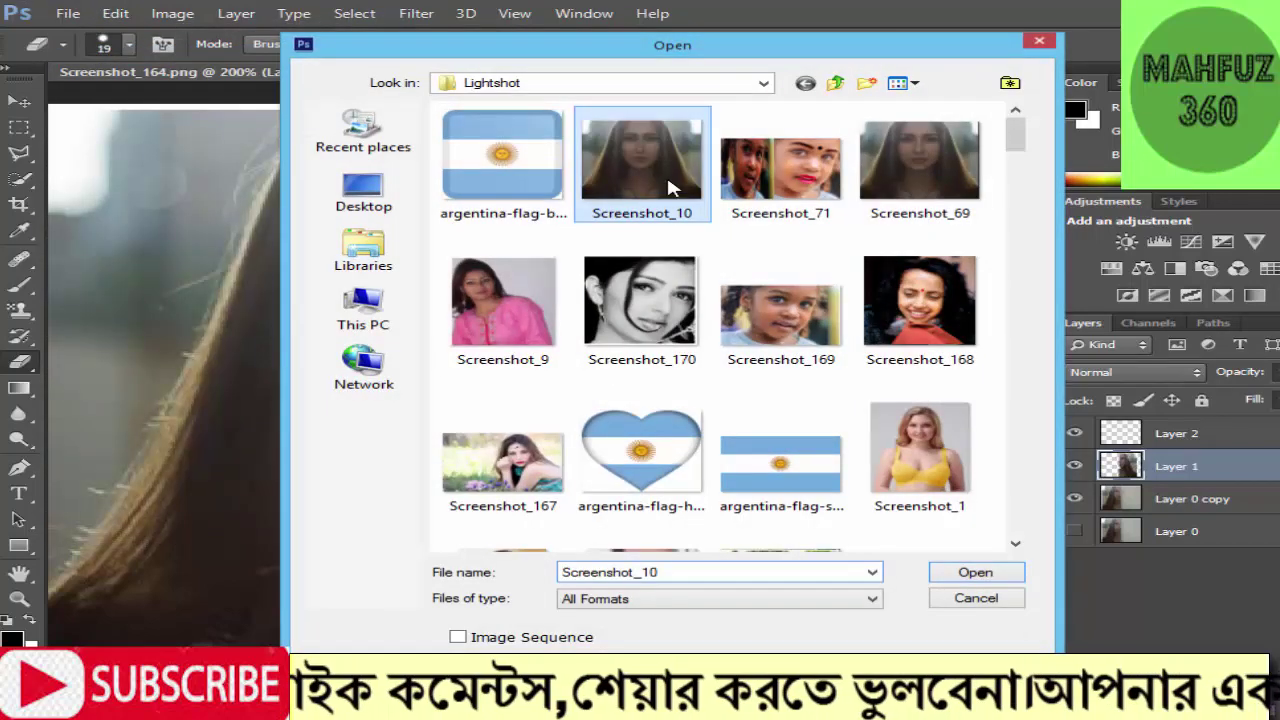
{"action": "left_click", "coordinate": [979, 578]}
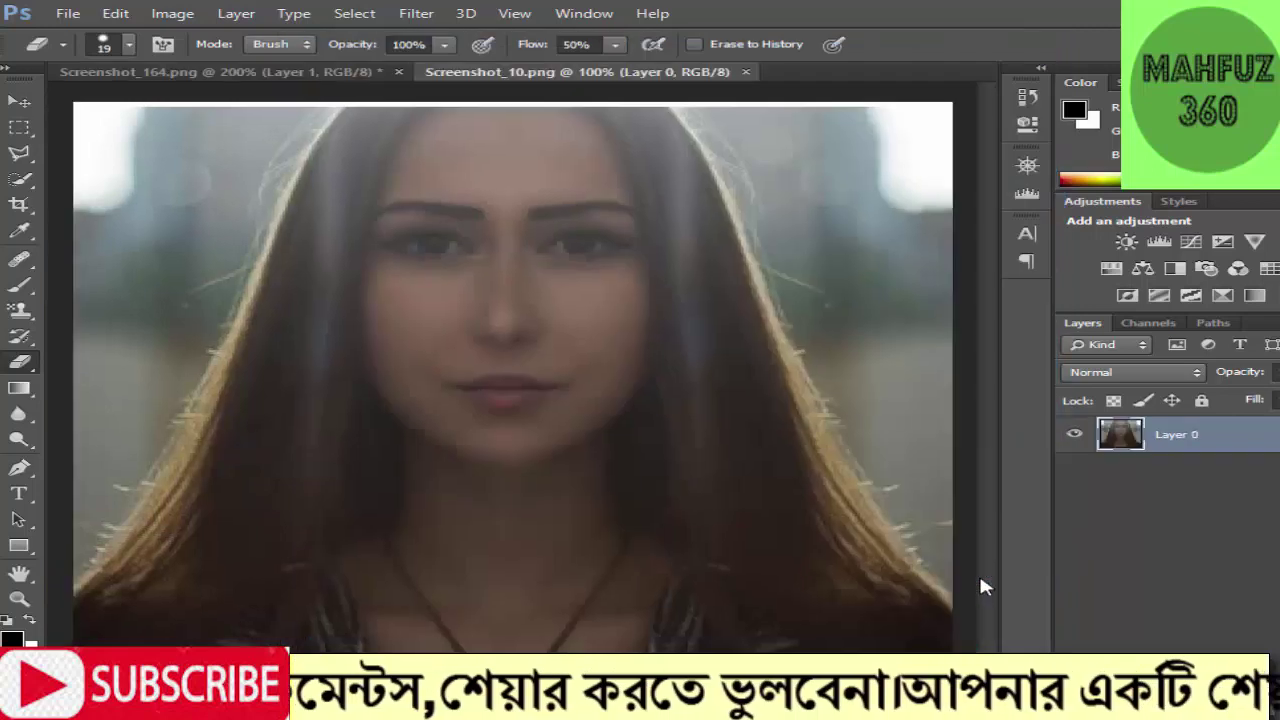
Duplicate Layer 0 as a working copy and hide the original layer
{"action": "key", "text": "ctrl+j"}
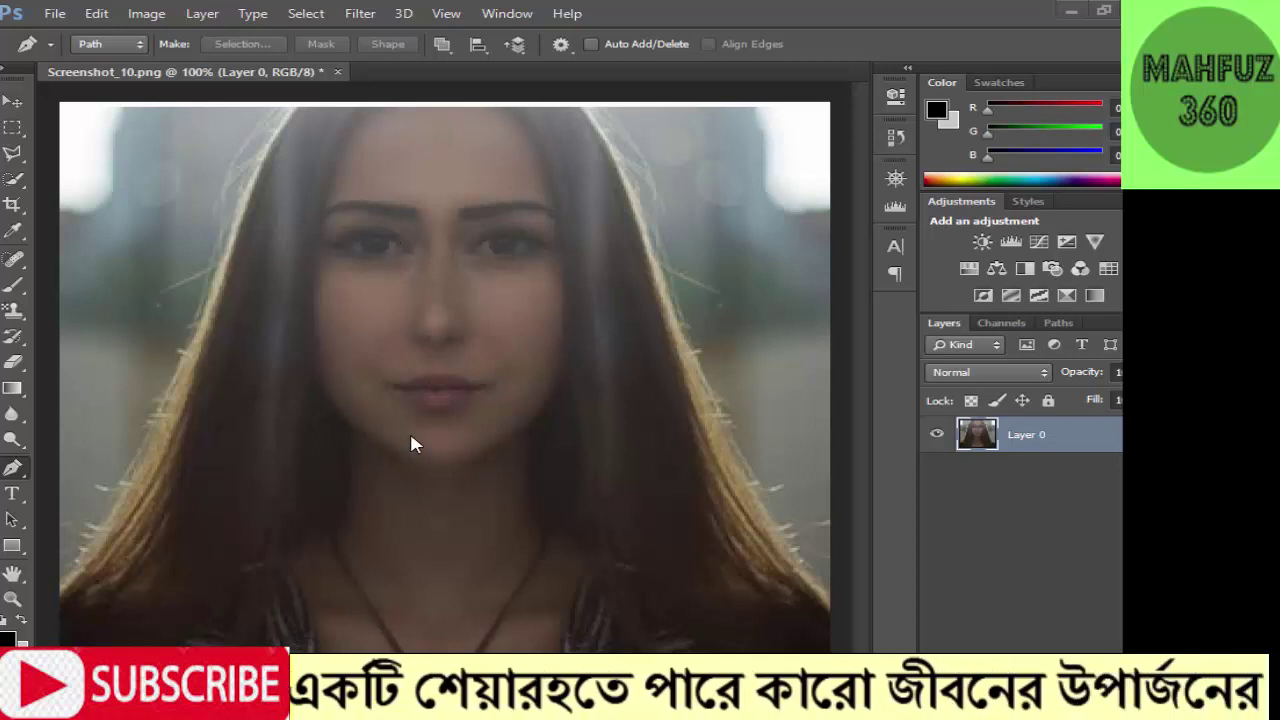
{"action": "left_click", "coordinate": [896, 179]}
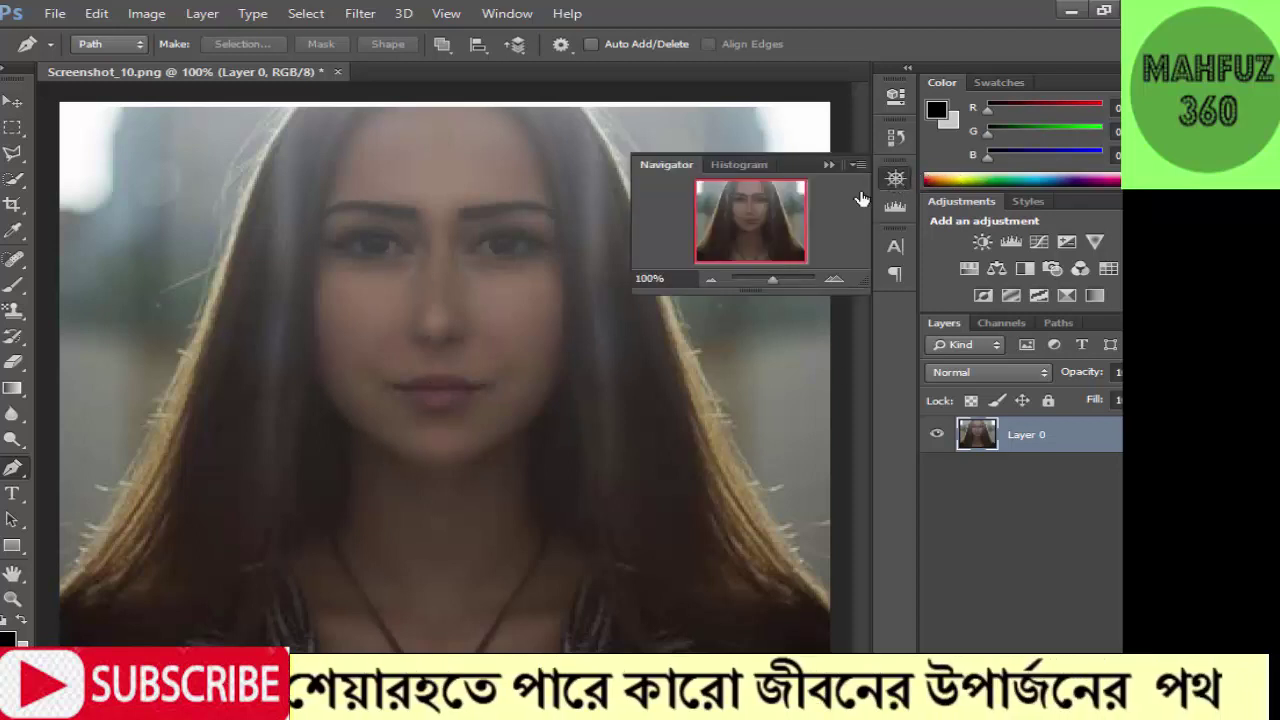
{"action": "left_click", "coordinate": [836, 280]}
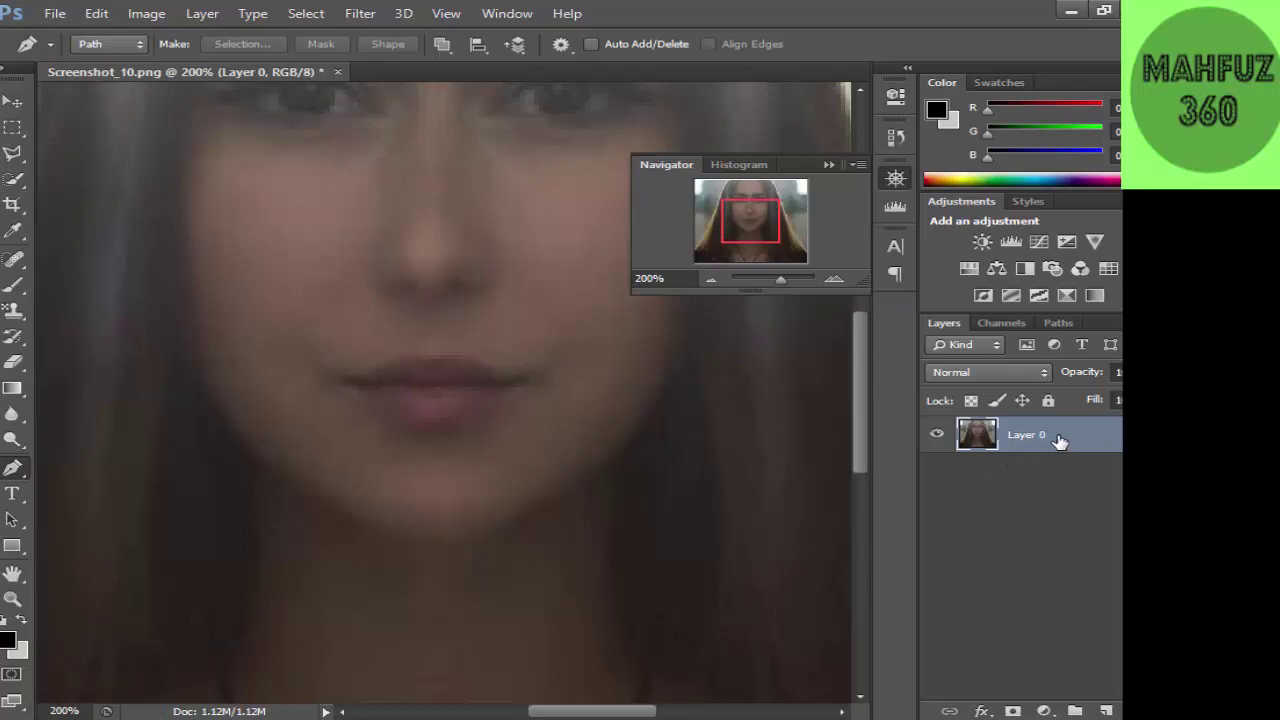
{"action": "mouse_move", "coordinate": [769, 241]}
{"action": "left_mouse_down"}
{"action": "mouse_move", "coordinate": [755, 232]}
{"action": "mouse_move", "coordinate": [765, 237]}
{"action": "left_mouse_up"}
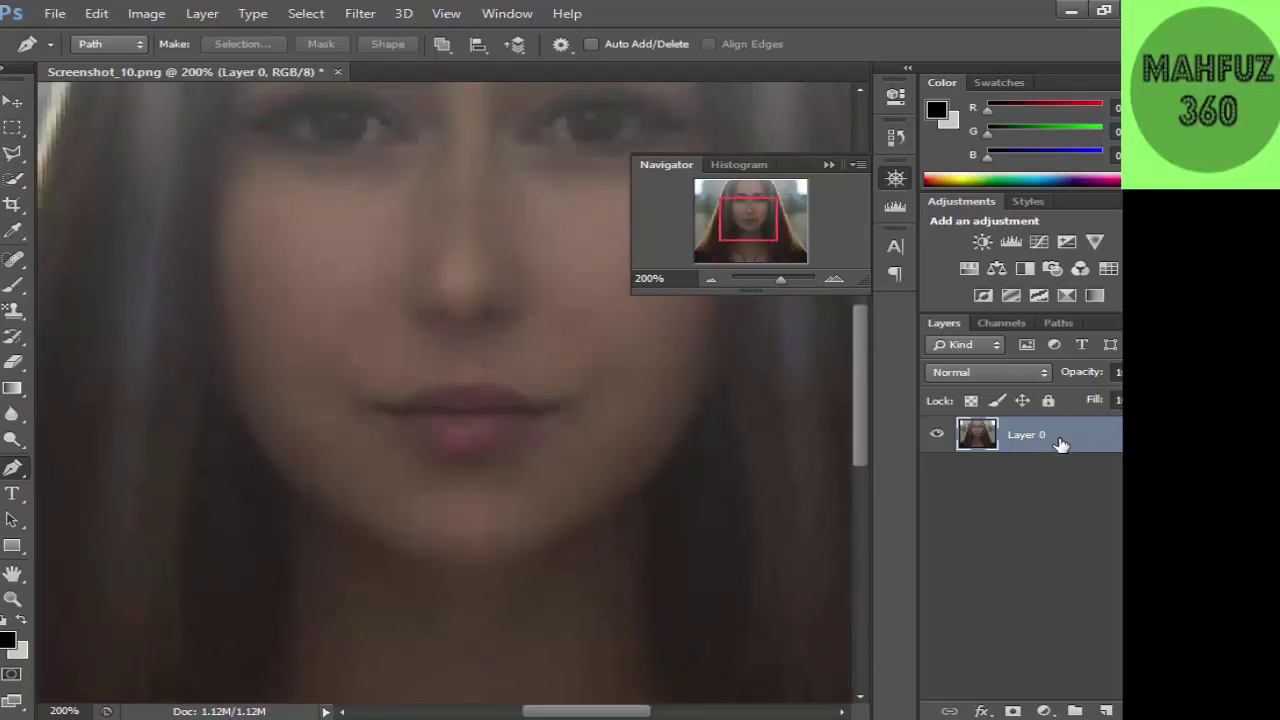
{"action": "left_click_drag", "start_coordinate": [1066, 441], "coordinate": [1108, 710]}
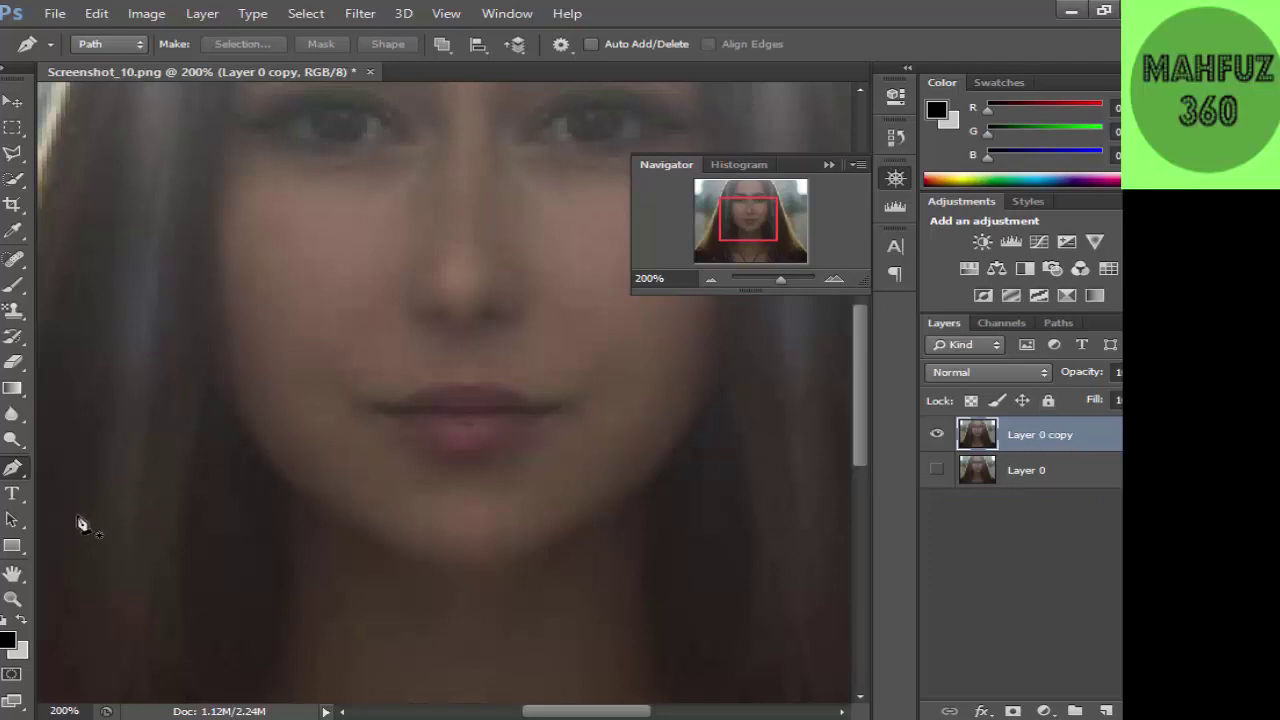
Draw a closed Pen path around the outline of the lips
{"action": "left_click", "coordinate": [379, 409]}
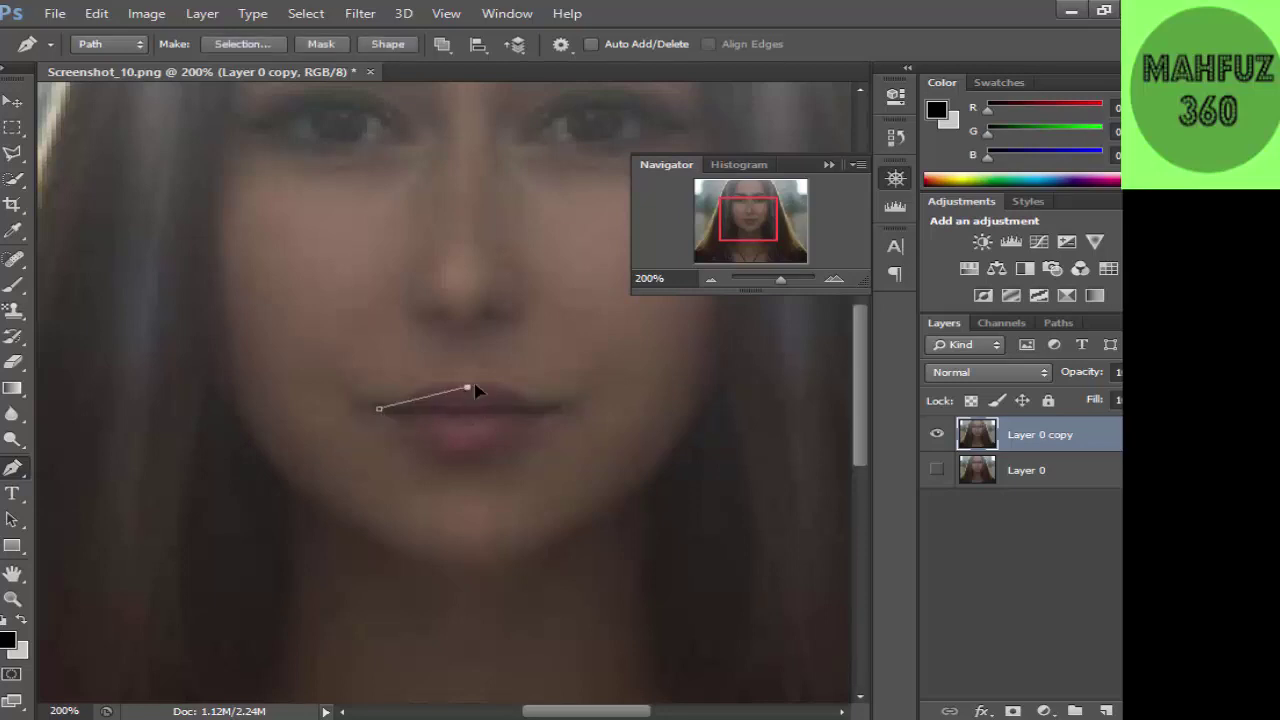
{"action": "left_click_drag", "start_coordinate": [476, 388], "coordinate": [500, 417]}
{"action": "left_click_drag", "start_coordinate": [550, 424], "coordinate": [606, 466]}
{"action": "left_click_drag", "start_coordinate": [379, 409], "coordinate": [274, 317]}
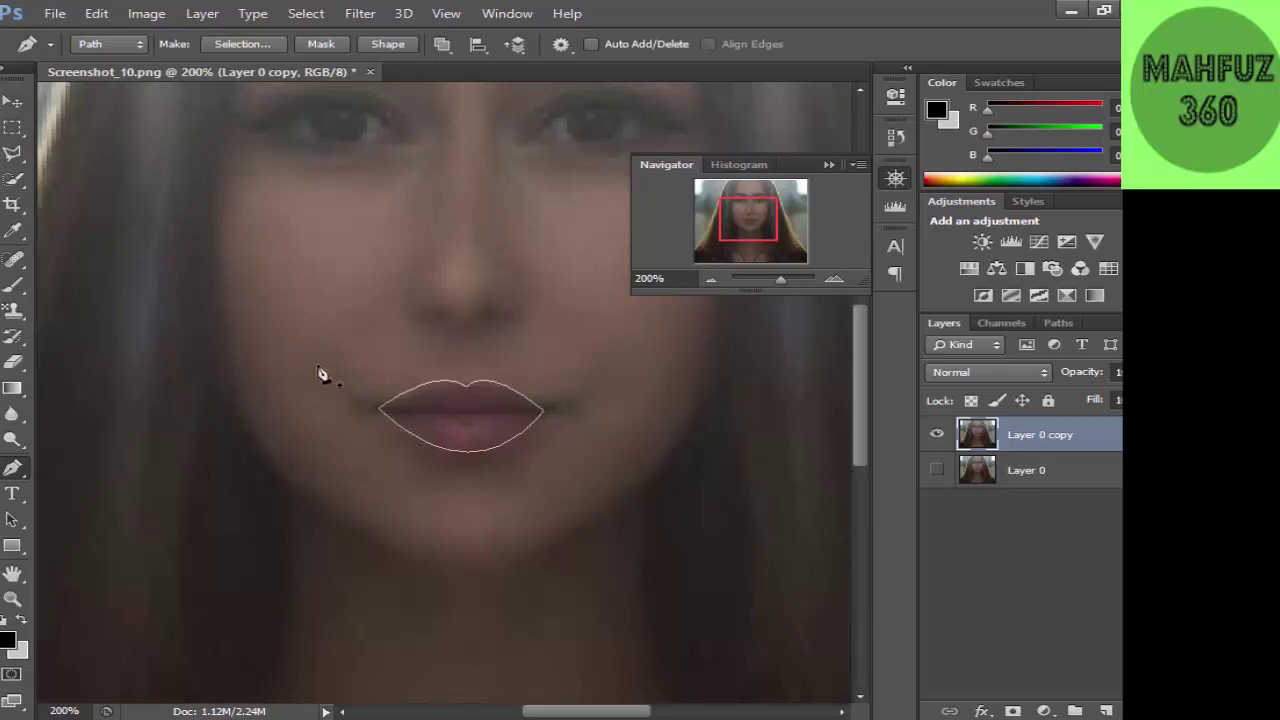
Convert the lip path into a new selection with a 3 px feather and copy the lips to a new layer
{"action": "right_click", "coordinate": [461, 417]}
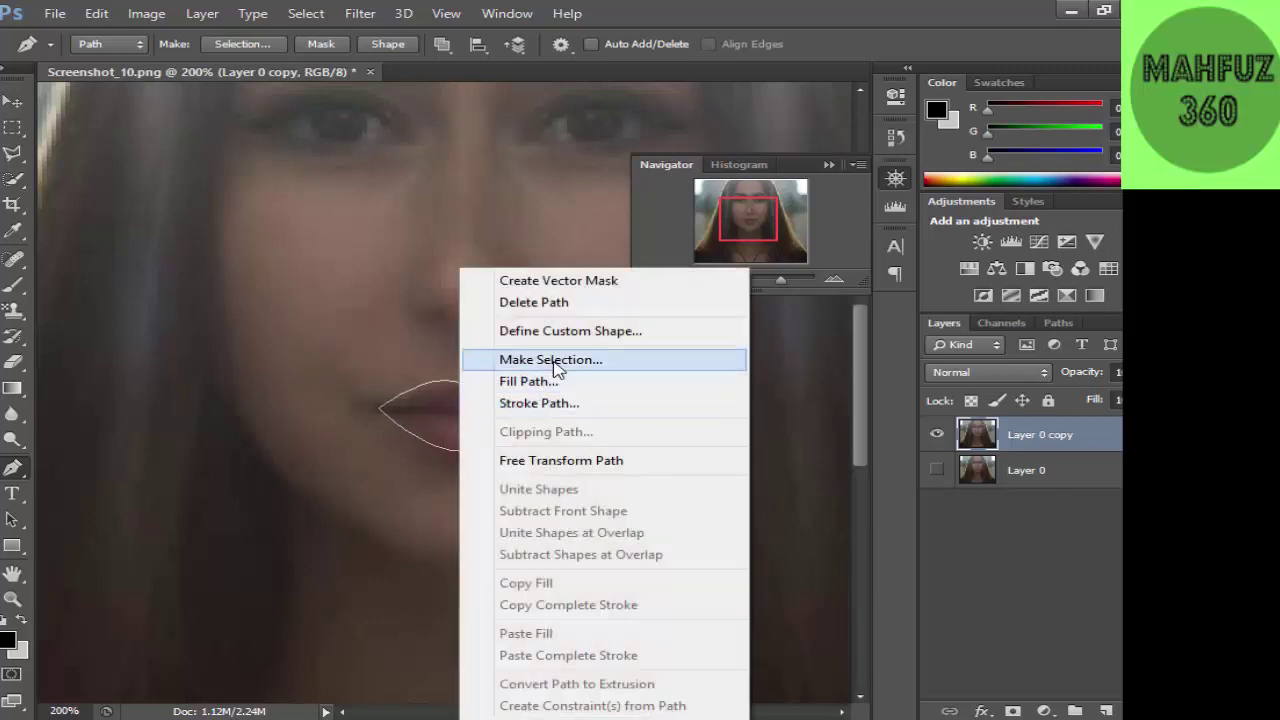
{"action": "left_click", "coordinate": [604, 362]}
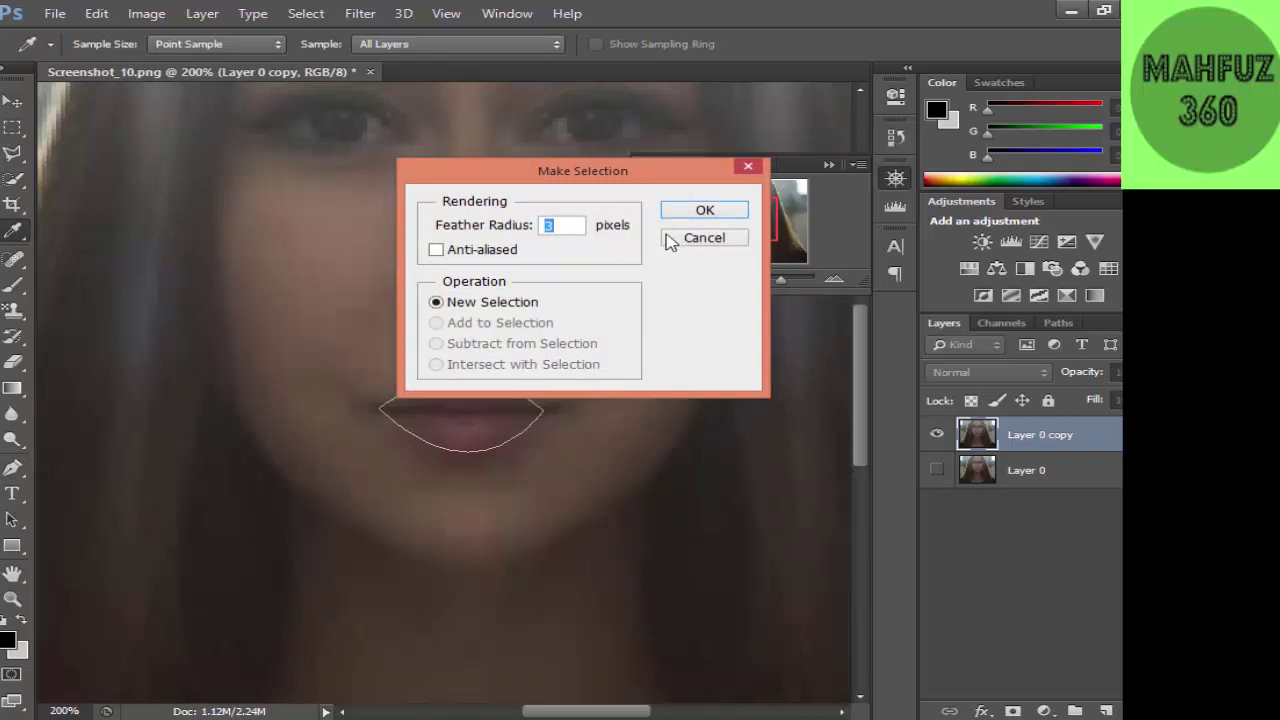
{"action": "left_click", "coordinate": [705, 211]}
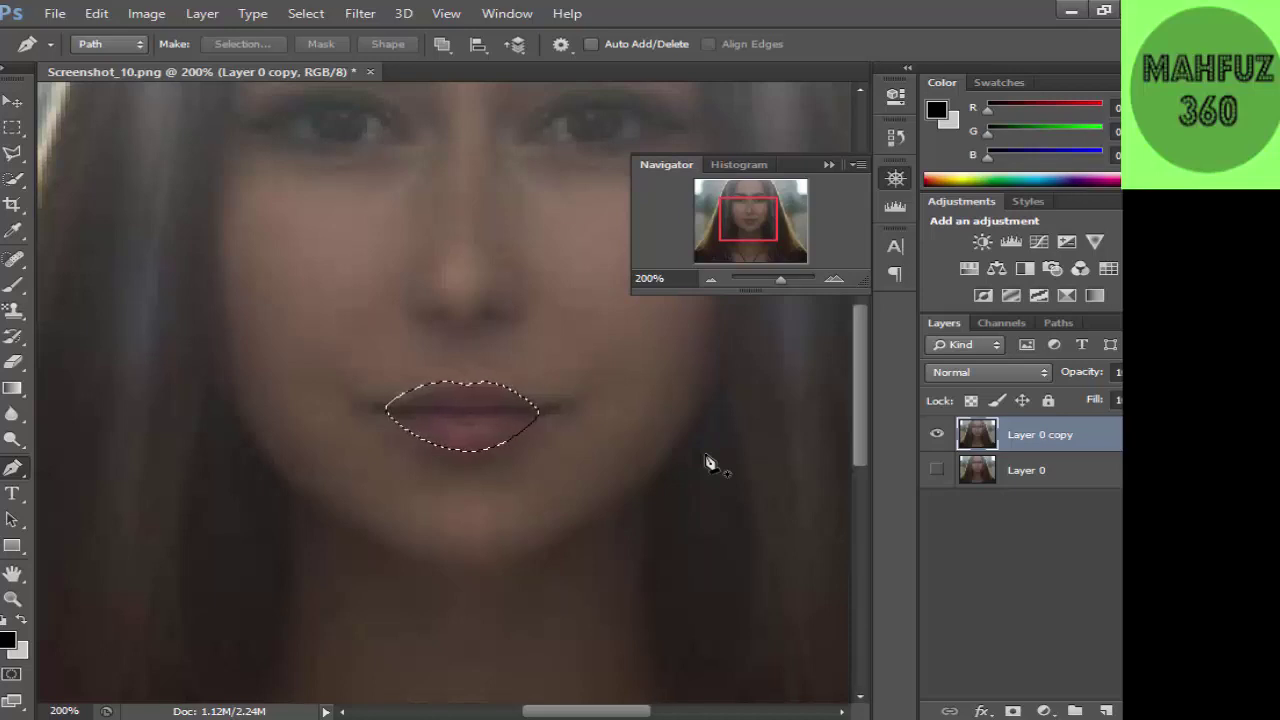
{"action": "key", "text": "ctrl+j"}
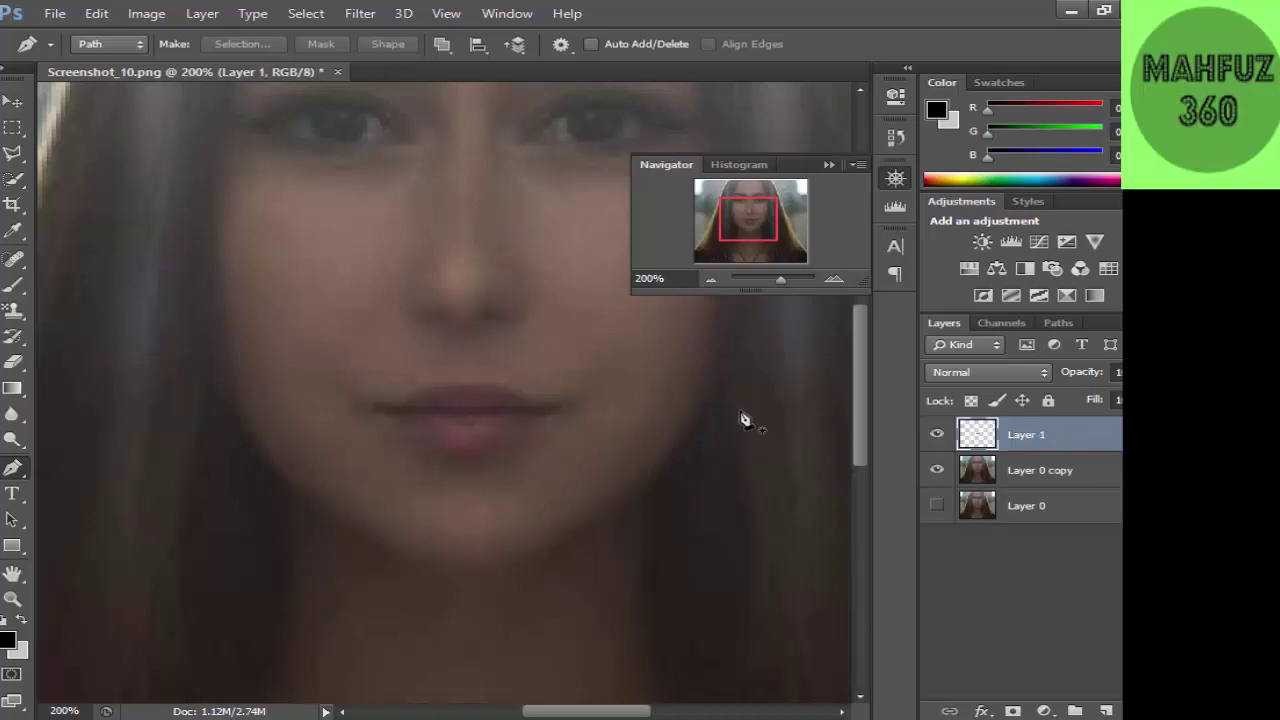
Lower the saturation of Layer 0 copy to -6 with Hue/Saturation
{"action": "left_click", "coordinate": [1046, 478]}
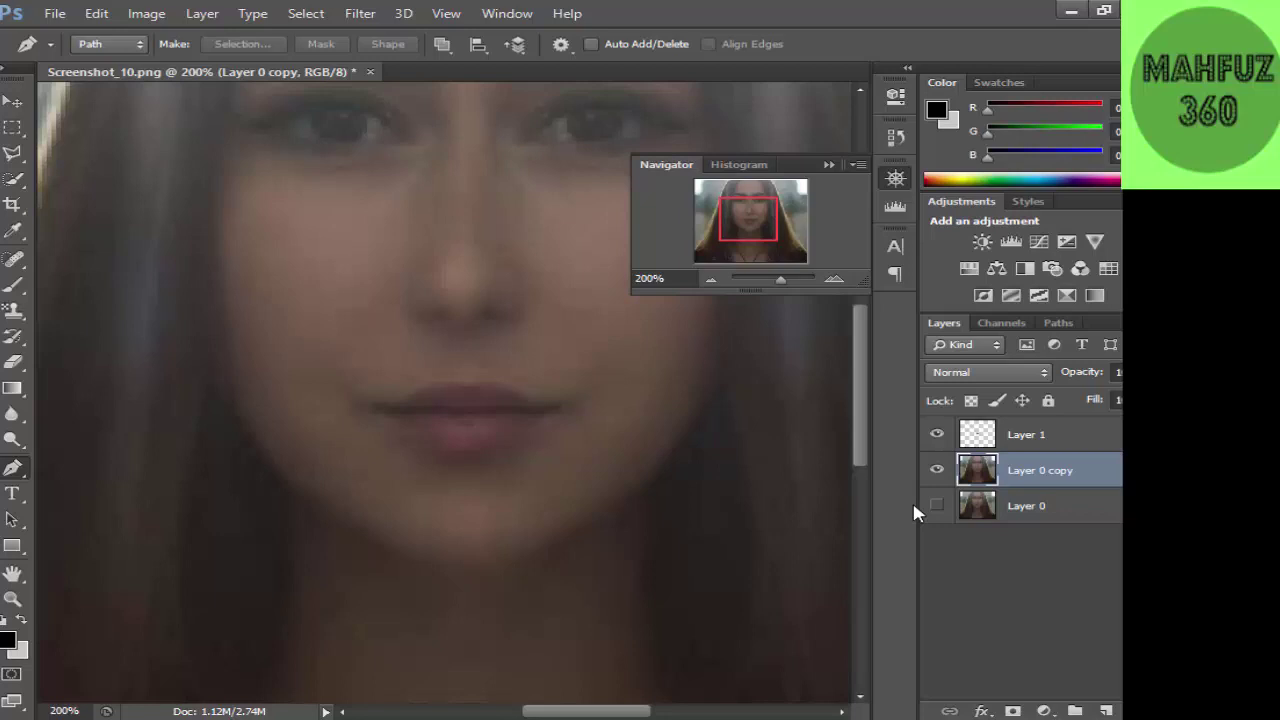
{"action": "key", "text": "ctrl+u"}
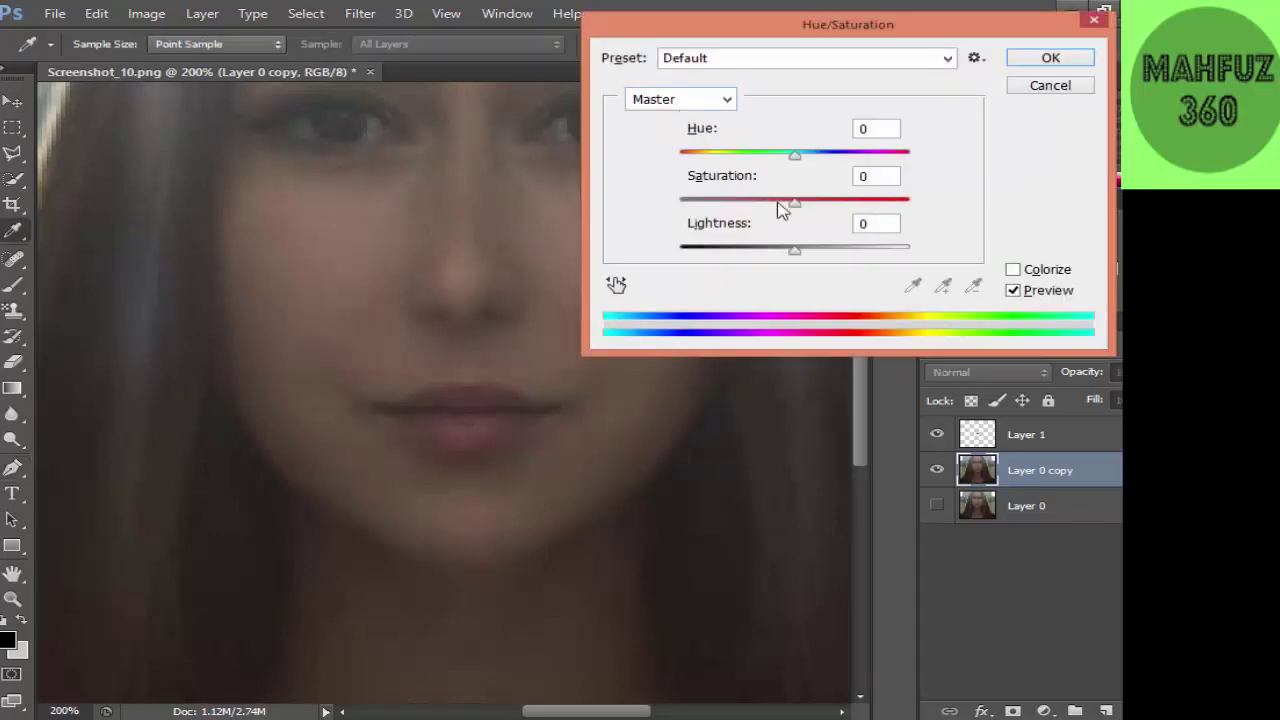
{"action": "mouse_move", "coordinate": [795, 207]}
{"action": "left_mouse_down"}
{"action": "mouse_move", "coordinate": [817, 204]}
{"action": "mouse_move", "coordinate": [800, 208]}
{"action": "left_mouse_up"}
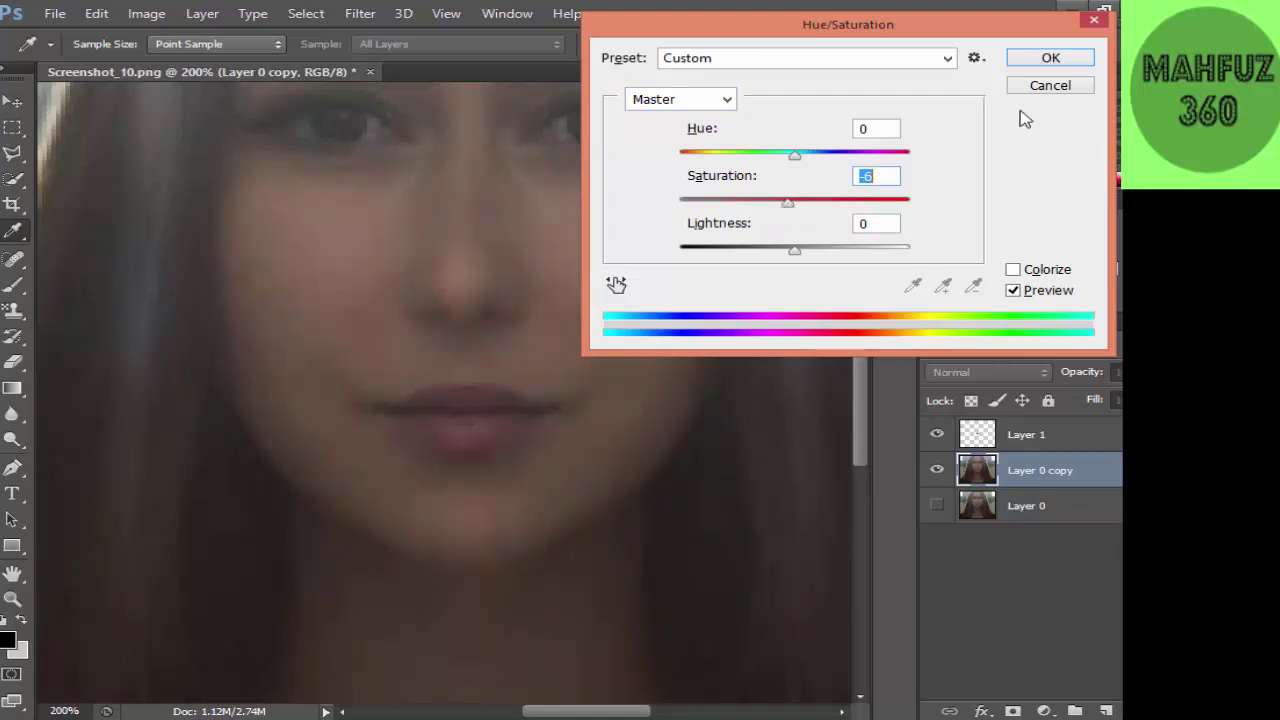
{"action": "left_click", "coordinate": [1052, 58]}
{"action": "key", "text": "p"}
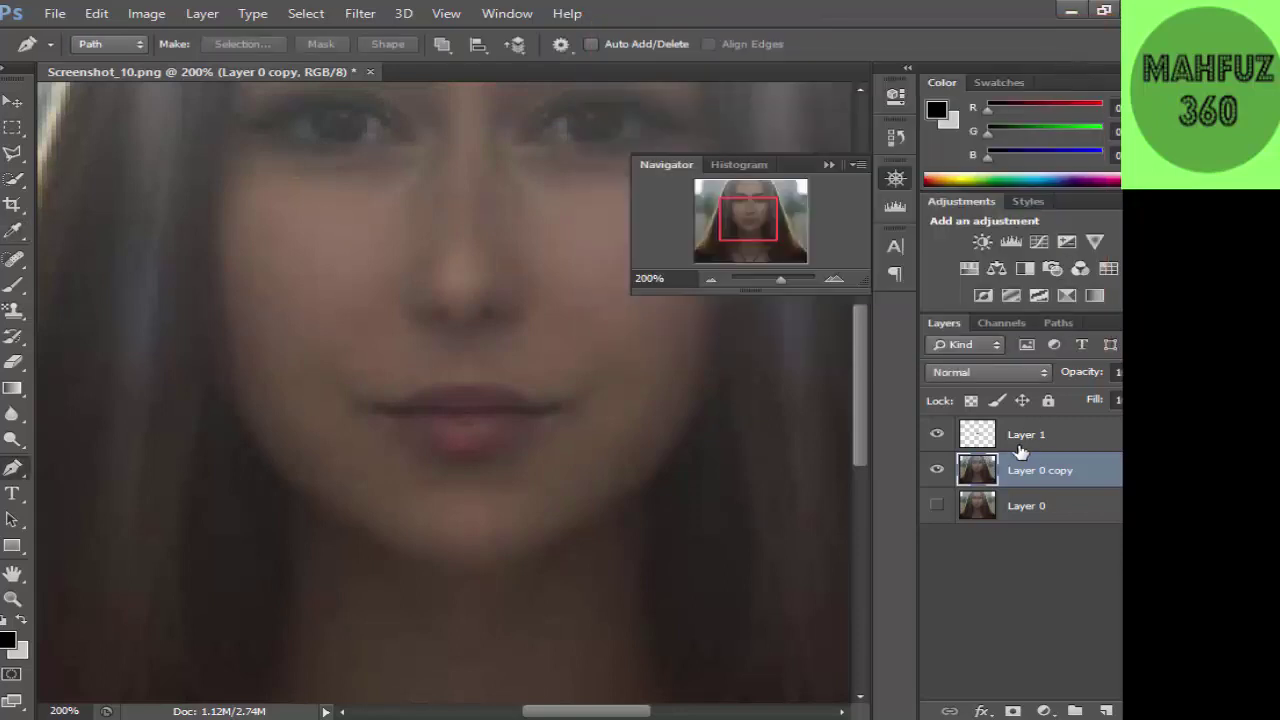
Load the lips on Layer 1 as a selection and recolour them with Hue/Saturation at hue -24 and saturation +81
{"action": "left_click", "coordinate": [1017, 440]}
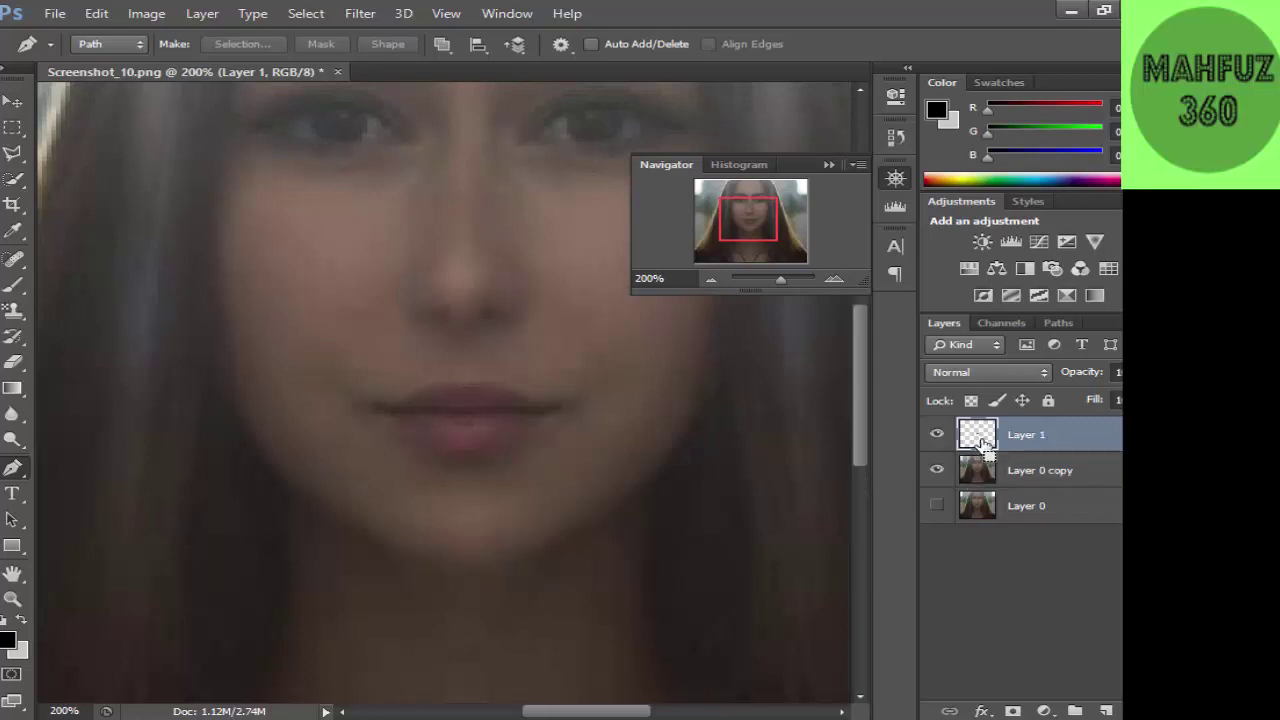
{"action": "left_click", "coordinate": [983, 443], "text": "ctrl"}
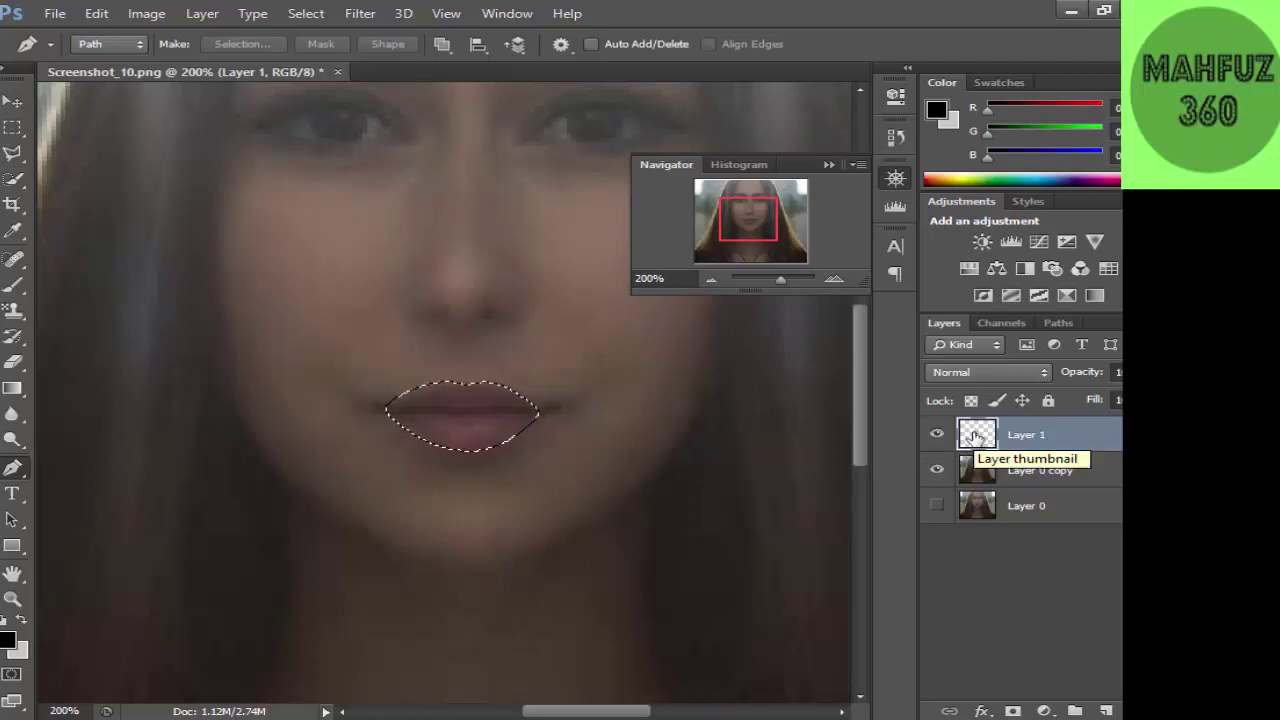
{"action": "key", "text": "ctrl+u"}
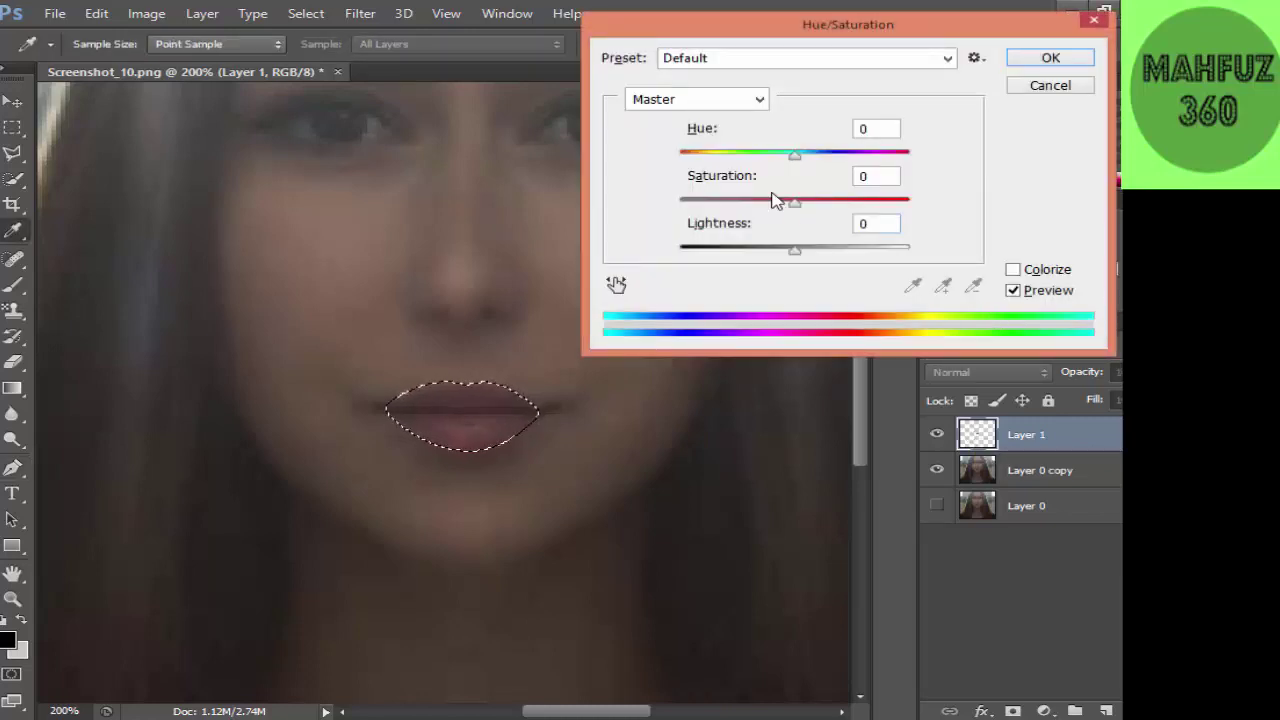
{"action": "left_click_drag", "start_coordinate": [799, 201], "coordinate": [886, 206]}
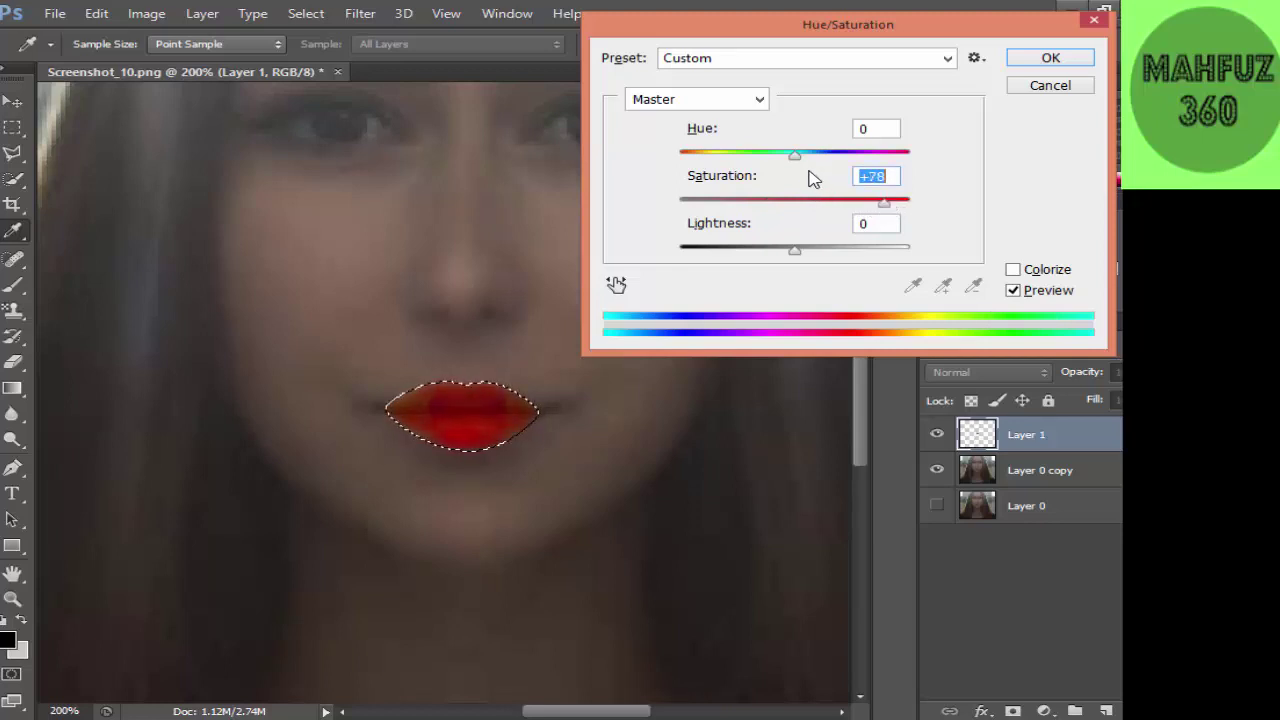
{"action": "left_click_drag", "start_coordinate": [797, 162], "coordinate": [771, 164]}
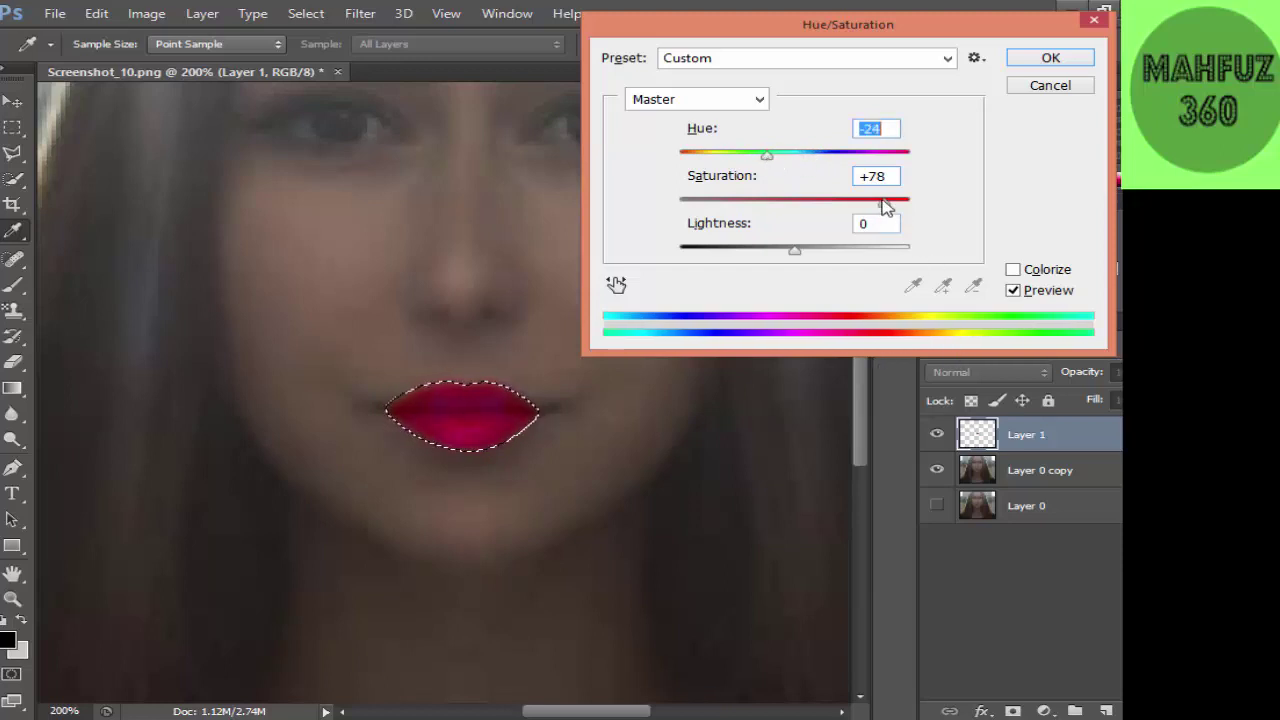
{"action": "mouse_move", "coordinate": [885, 205]}
{"action": "left_mouse_down"}
{"action": "mouse_move", "coordinate": [914, 210]}
{"action": "mouse_move", "coordinate": [891, 209]}
{"action": "left_mouse_up"}
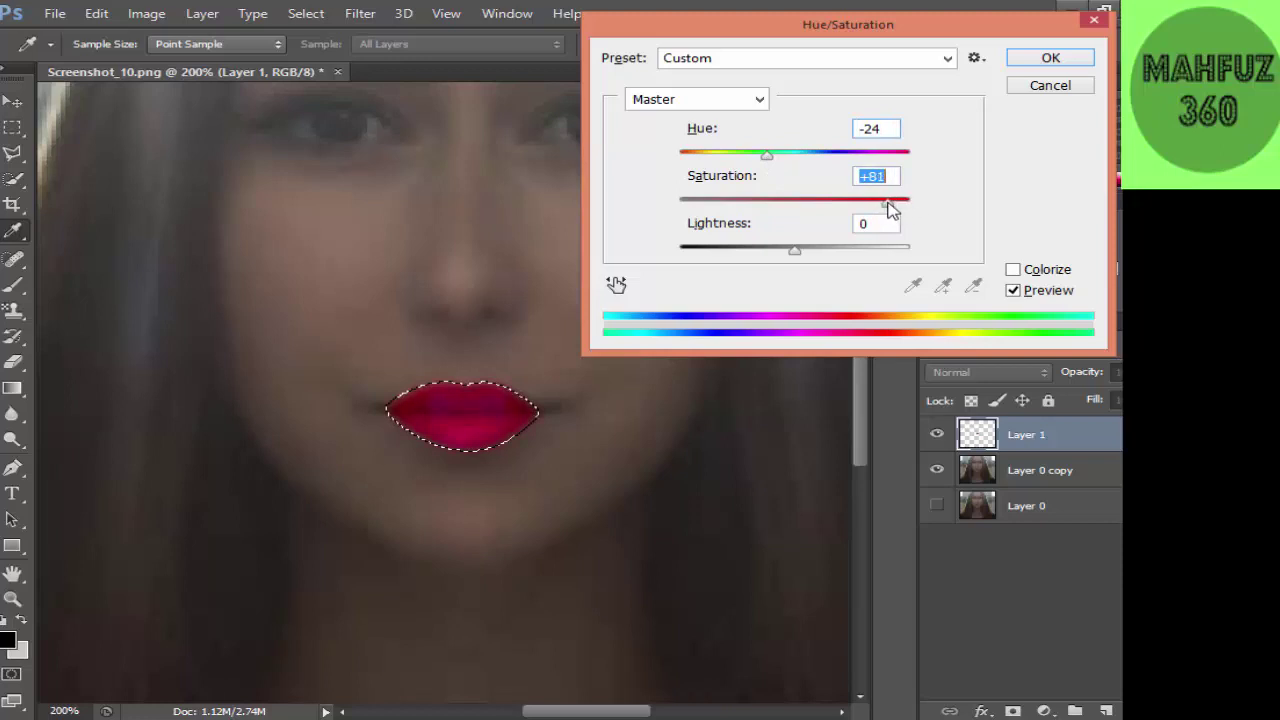
{"action": "left_click", "coordinate": [1062, 58]}
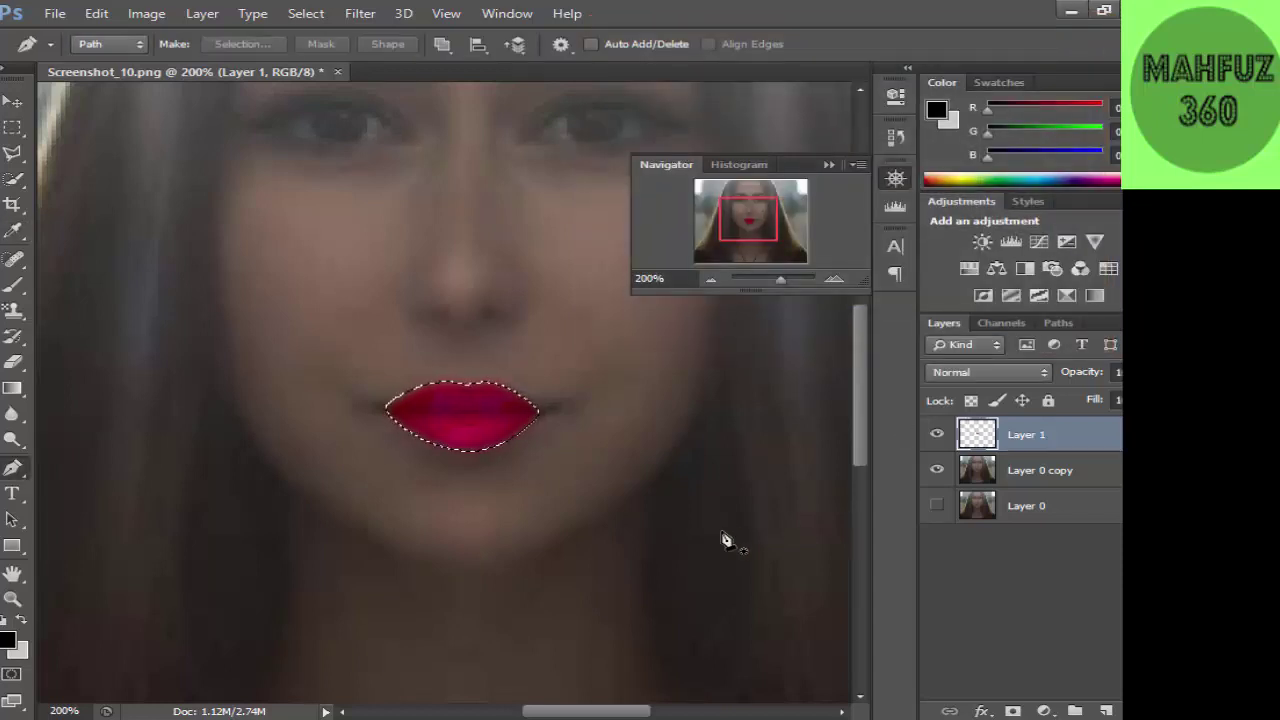
Darken the selected lips on Layer 1 with Levels at midtone 0.90 and clear the selection
{"action": "key", "text": "ctrl+l"}
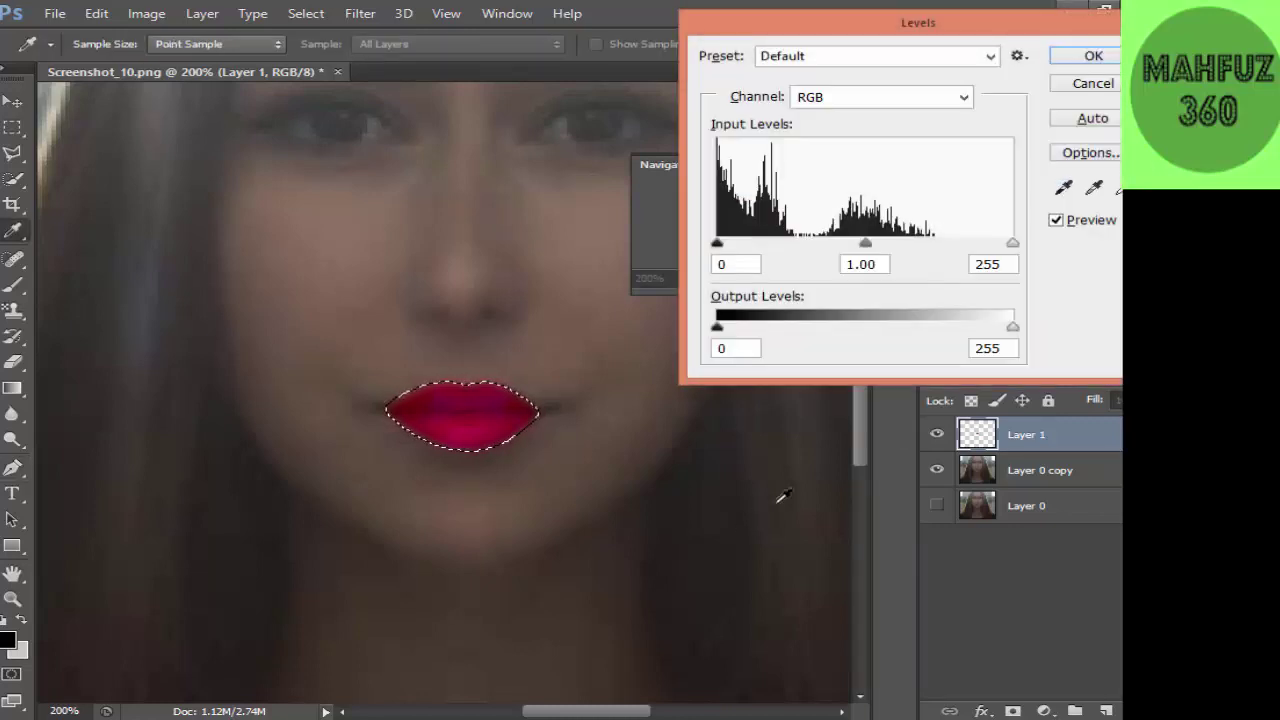
{"action": "mouse_move", "coordinate": [865, 243]}
{"action": "left_mouse_down"}
{"action": "mouse_move", "coordinate": [850, 245]}
{"action": "mouse_move", "coordinate": [922, 247]}
{"action": "mouse_move", "coordinate": [812, 245]}
{"action": "mouse_move", "coordinate": [898, 245]}
{"action": "mouse_move", "coordinate": [880, 243]}
{"action": "left_mouse_up"}
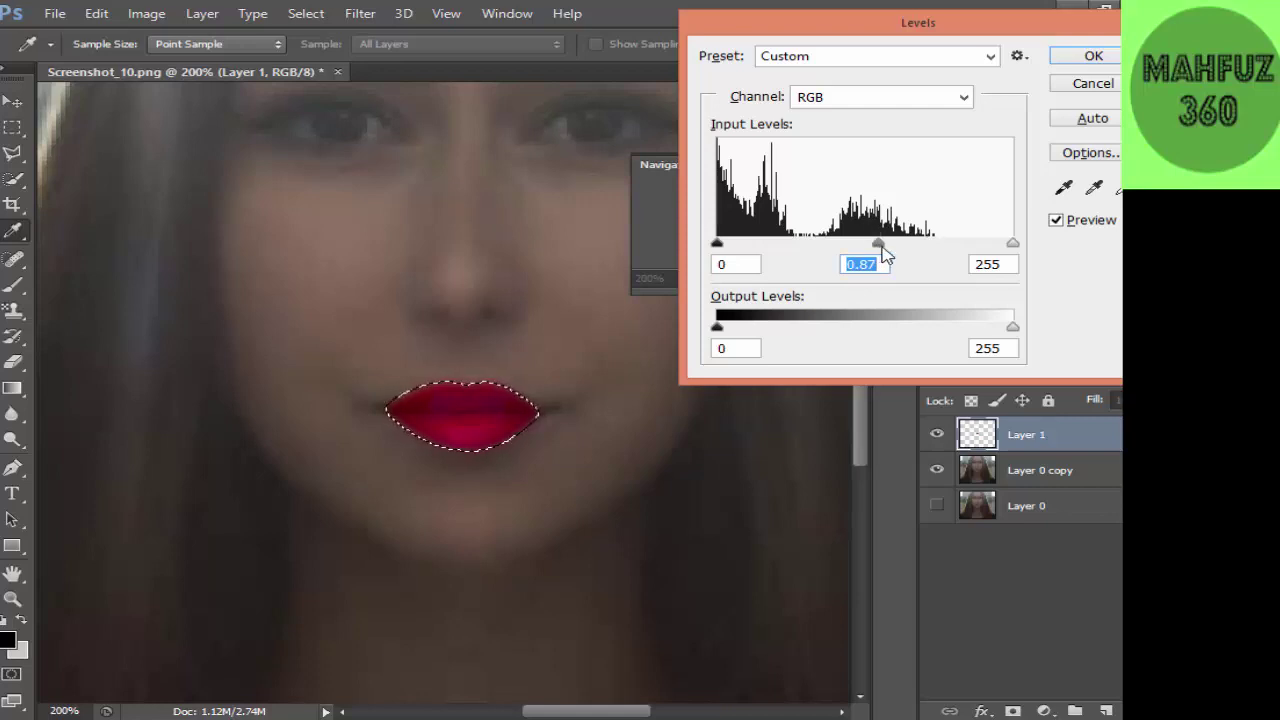
{"action": "mouse_move", "coordinate": [880, 246]}
{"action": "left_mouse_down"}
{"action": "mouse_move", "coordinate": [922, 246]}
{"action": "mouse_move", "coordinate": [886, 248]}
{"action": "left_mouse_up"}
{"action": "left_click_drag", "start_coordinate": [878, 248], "coordinate": [877, 251]}
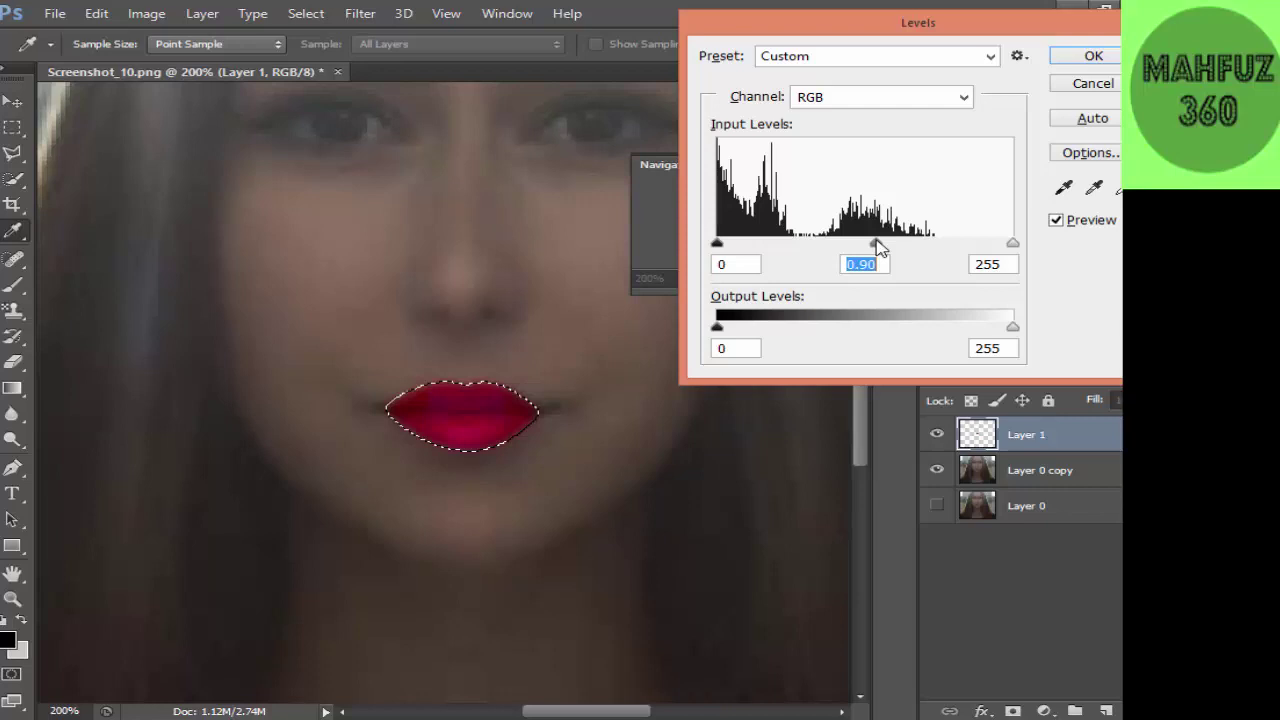
{"action": "left_click", "coordinate": [1106, 62]}
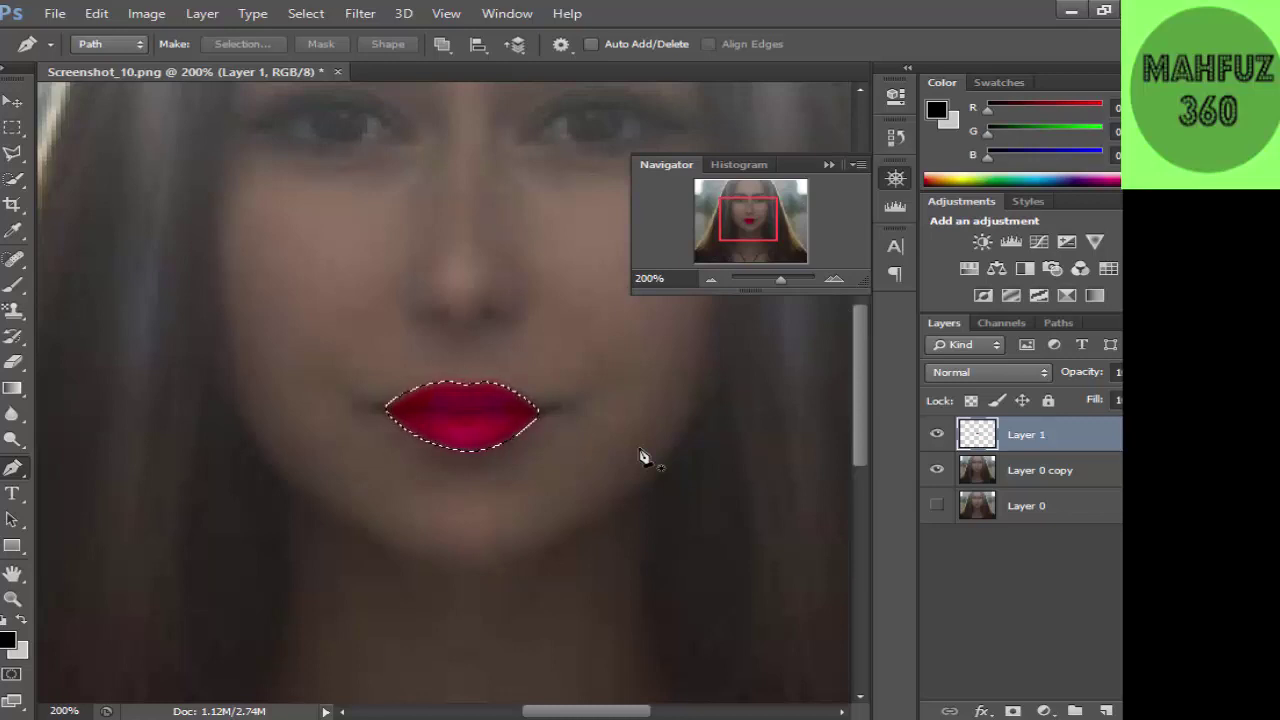
{"action": "key", "text": "ctrl+d"}
Draw closed Pen paths around the outlines of both eyebrows
{"action": "left_click_drag", "start_coordinate": [735, 231], "coordinate": [746, 213]}
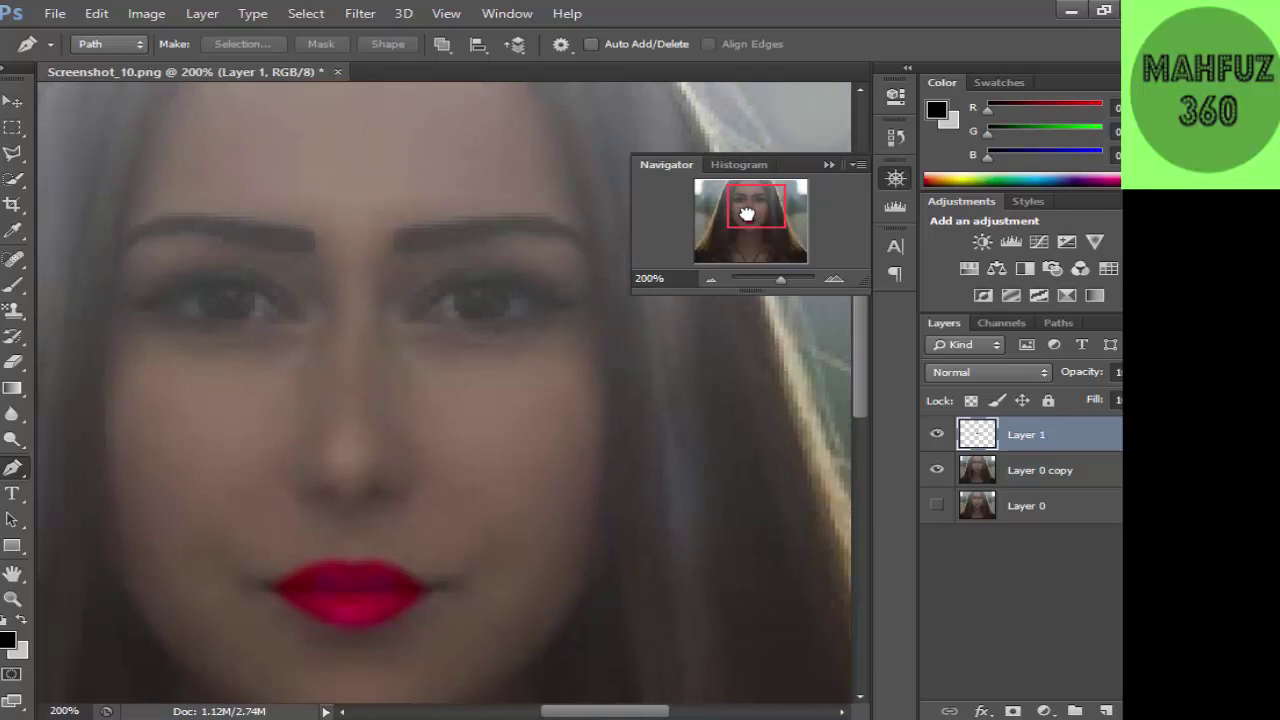
{"action": "left_click", "coordinate": [396, 233]}
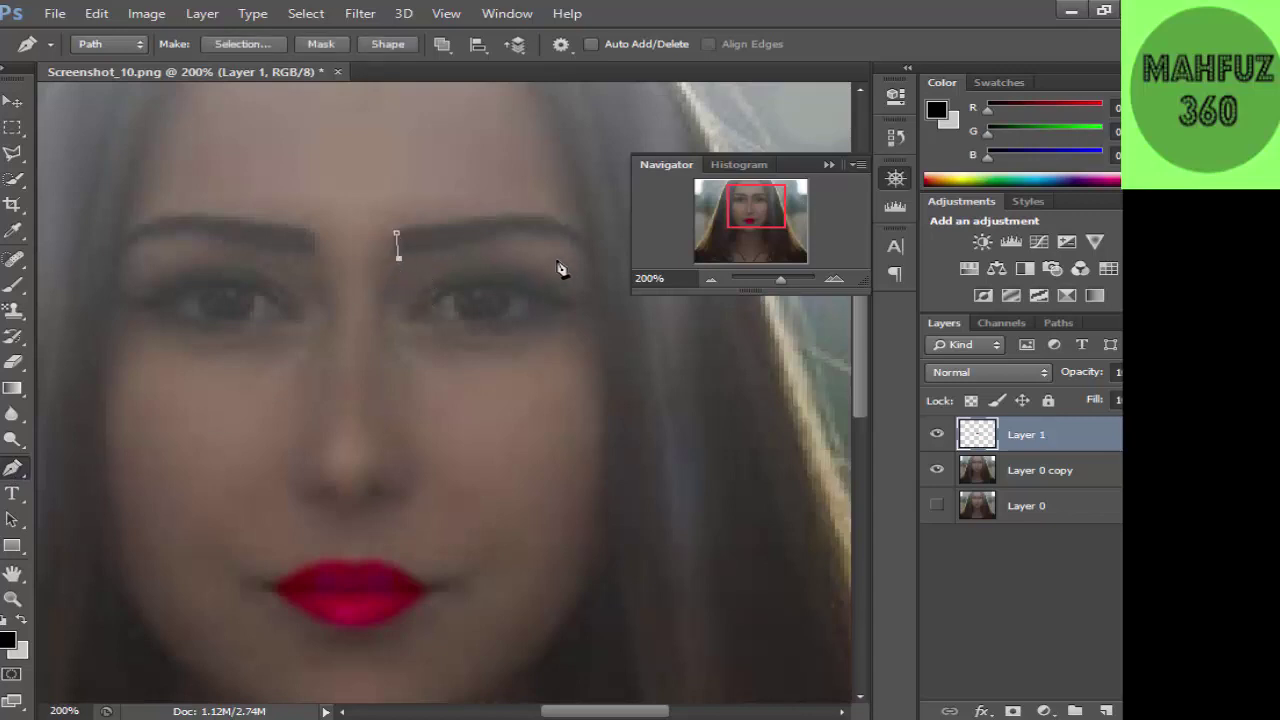
{"action": "left_click_drag", "start_coordinate": [580, 244], "coordinate": [610, 281]}
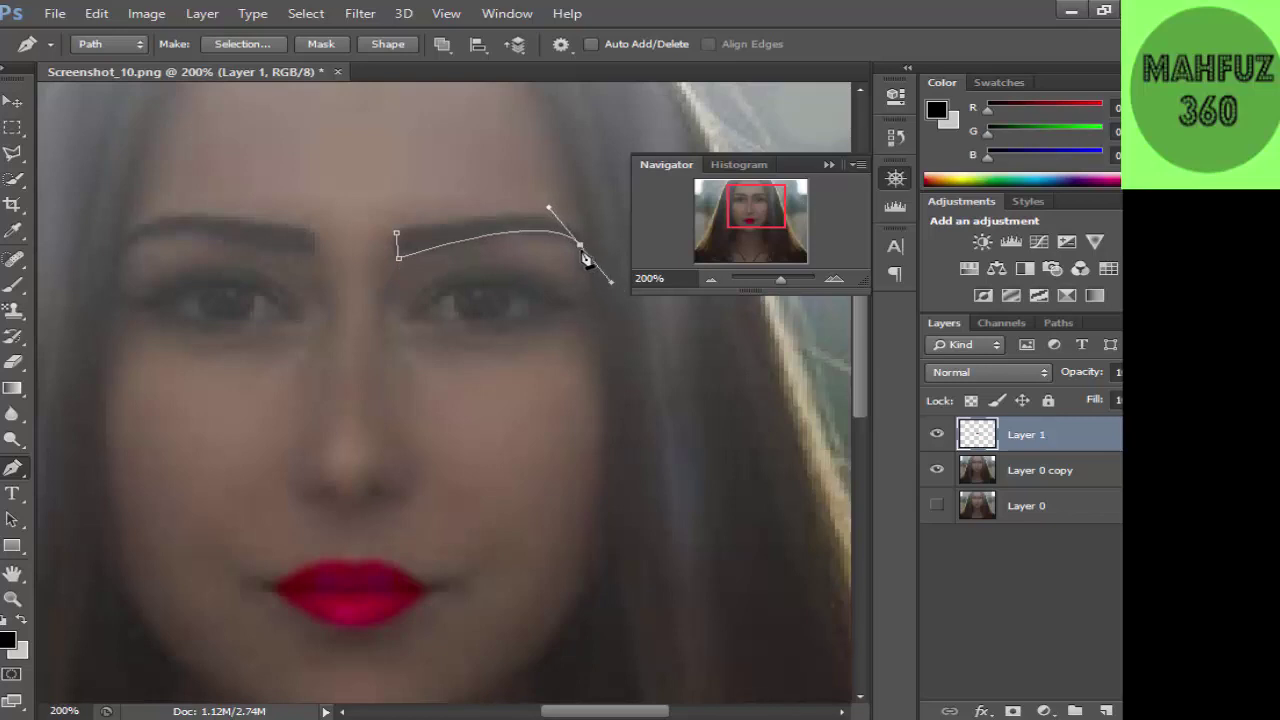
{"action": "left_click", "coordinate": [580, 245]}
{"action": "left_click_drag", "start_coordinate": [396, 232], "coordinate": [250, 280]}
{"action": "left_click", "coordinate": [315, 231]}
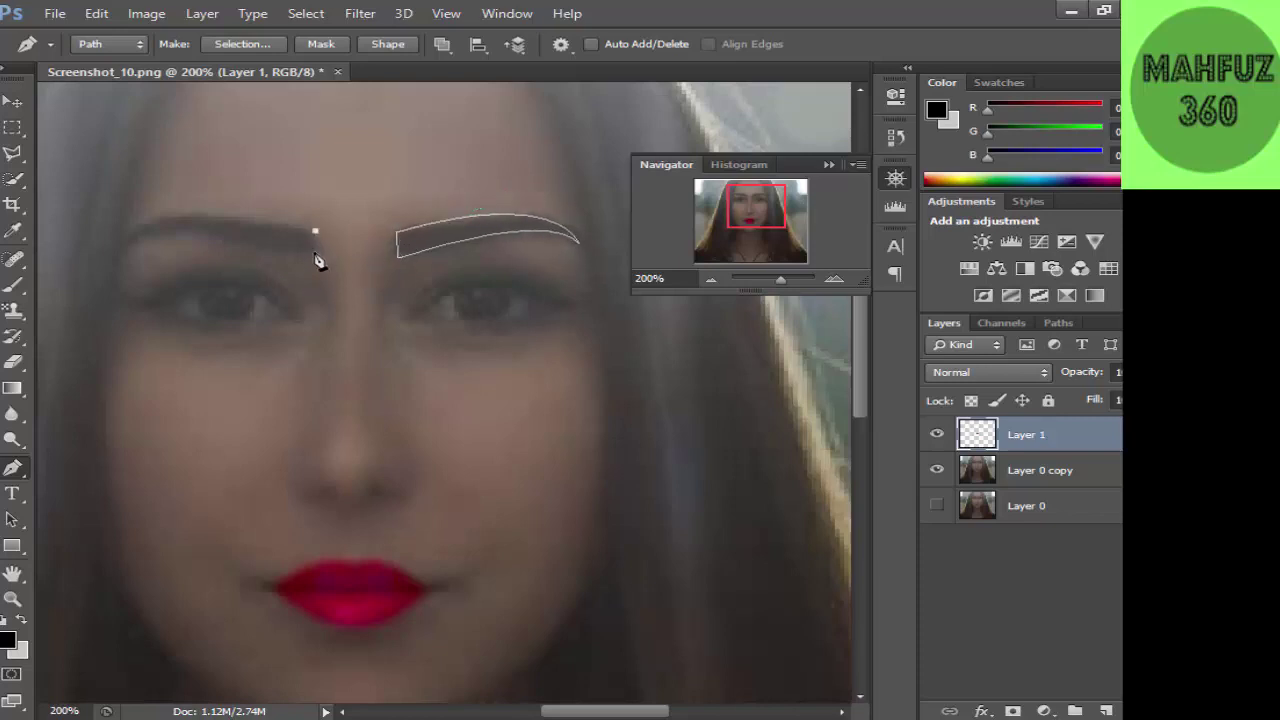
{"action": "left_click_drag", "start_coordinate": [127, 241], "coordinate": [124, 267]}
{"action": "left_click_drag", "start_coordinate": [315, 231], "coordinate": [502, 267]}
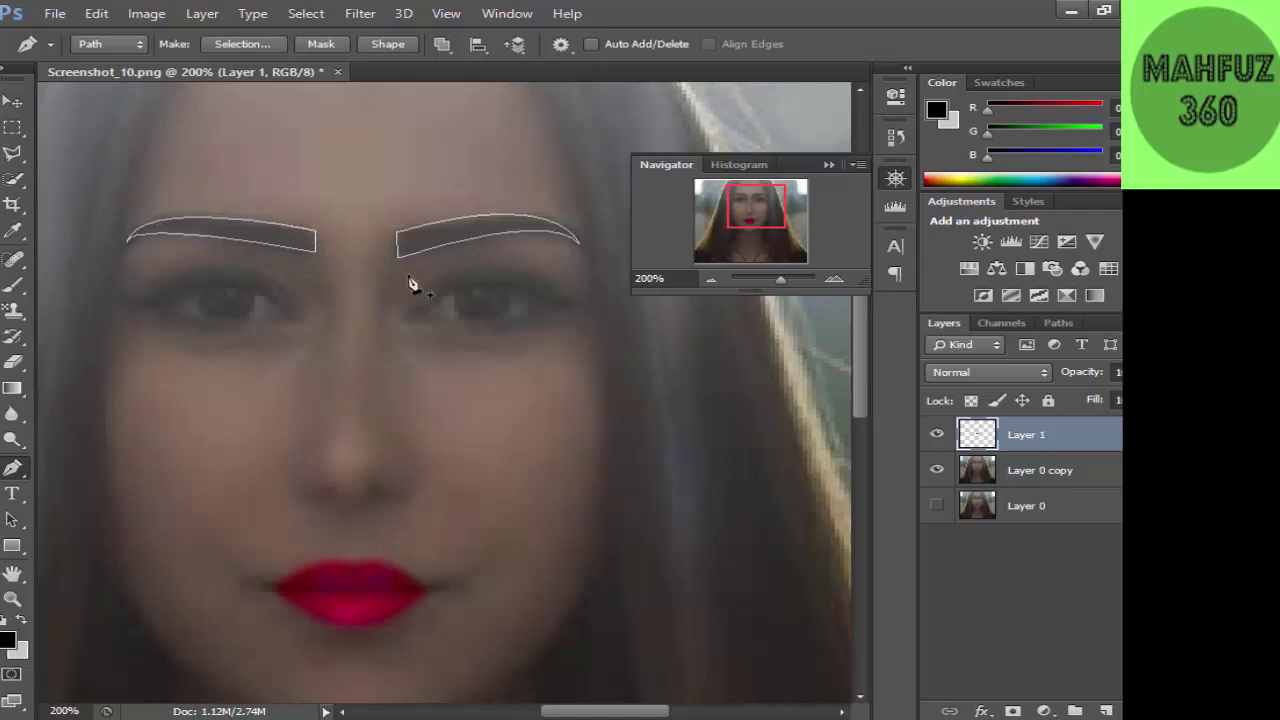
Convert the eyebrow paths into a new selection with a 3 px feather and copy the eyebrows from Layer 0 copy to a new layer
{"action": "right_click", "coordinate": [426, 248]}
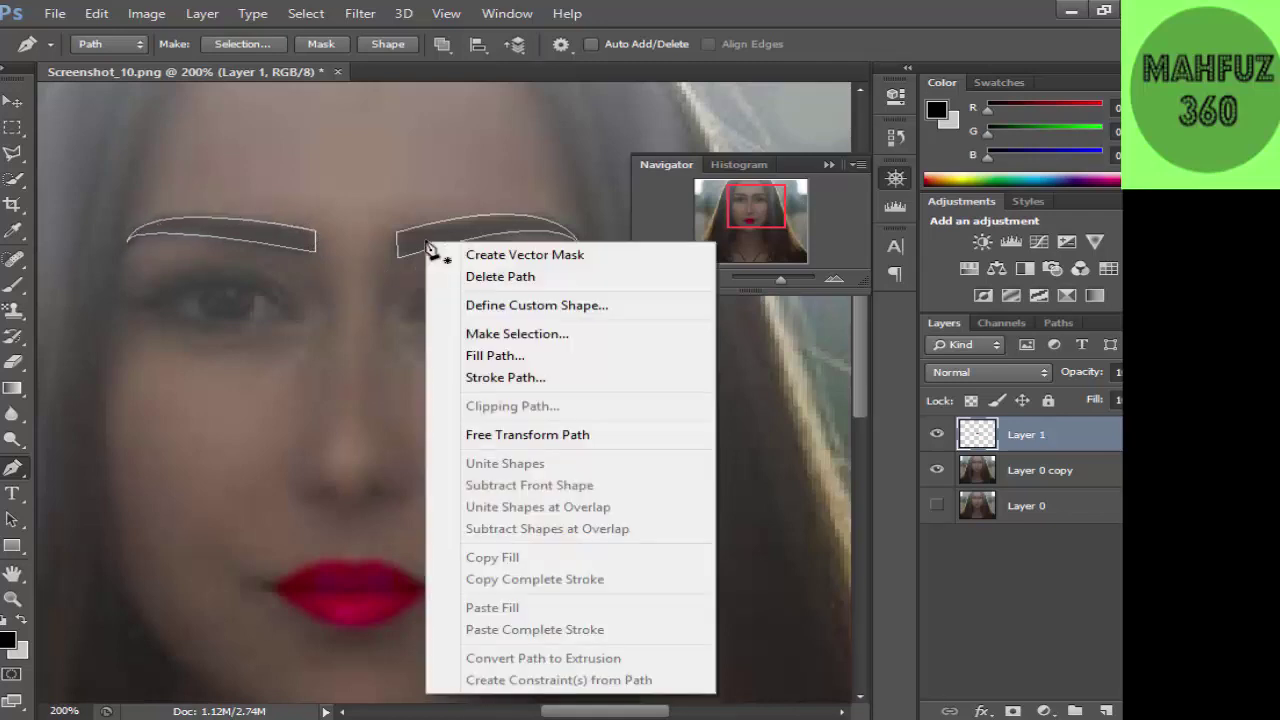
{"action": "left_click", "coordinate": [530, 340]}
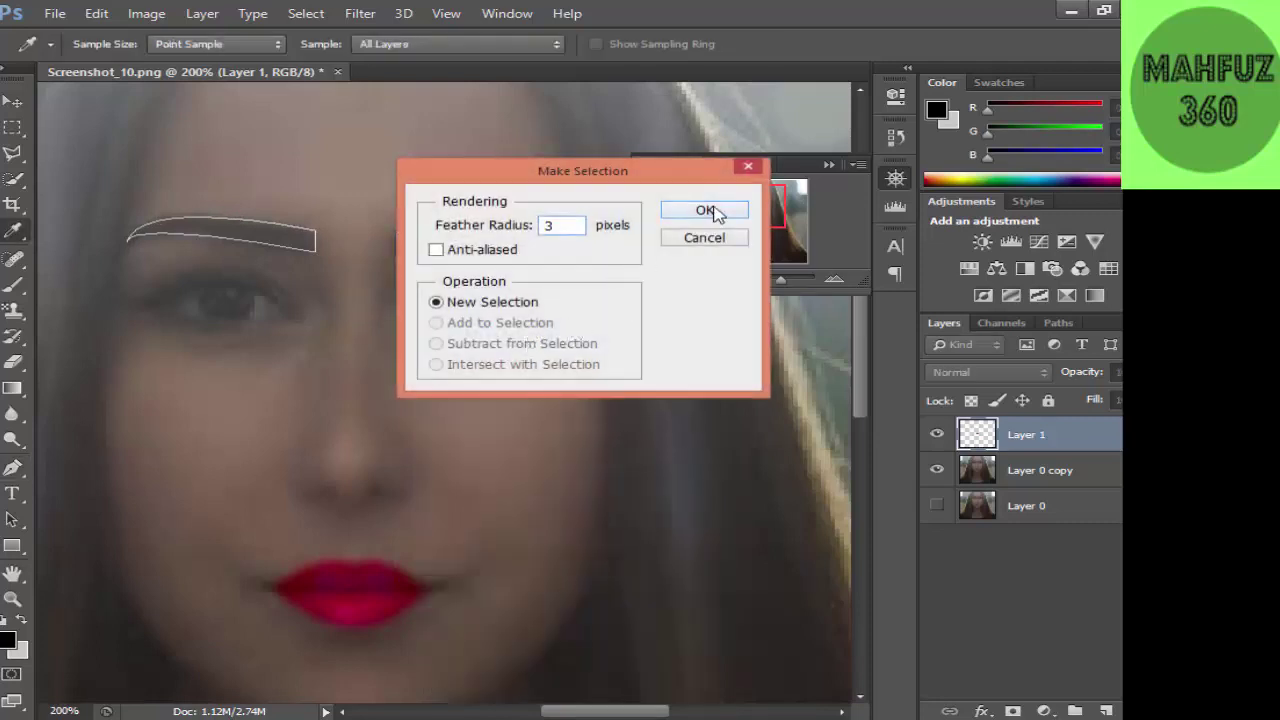
{"action": "left_click", "coordinate": [705, 210]}
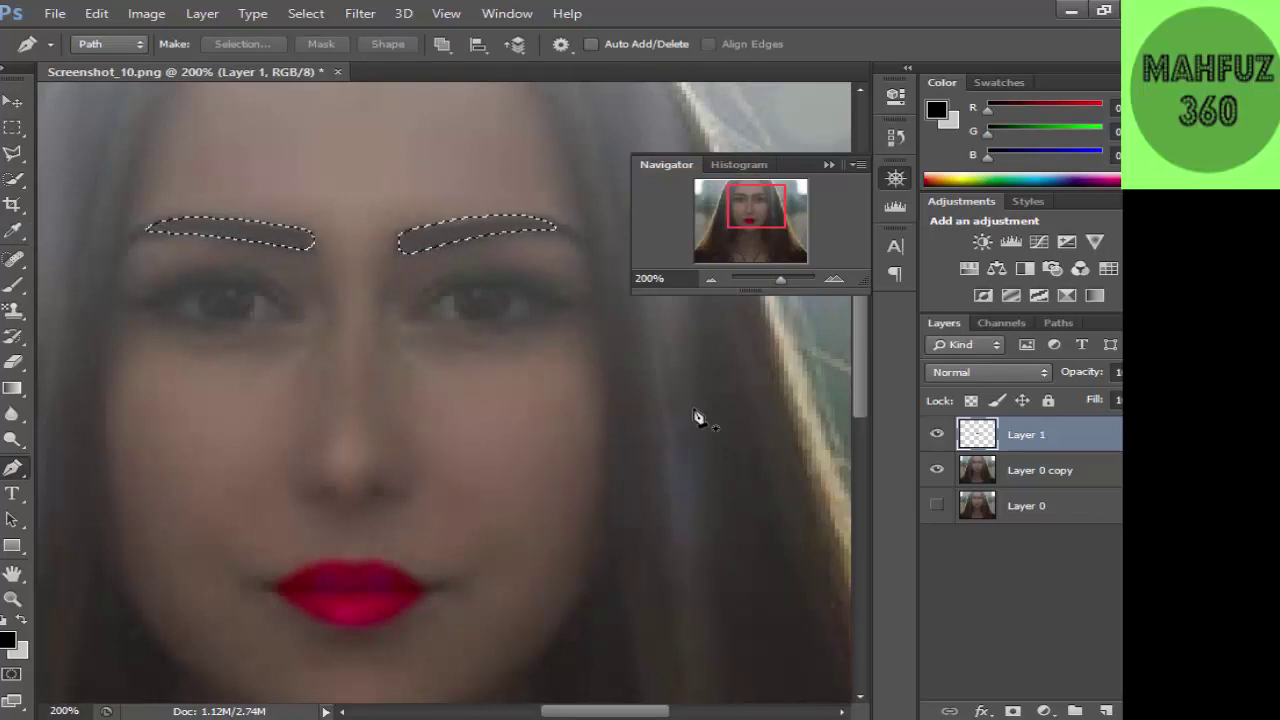
{"action": "key", "text": "ctrl+j"}
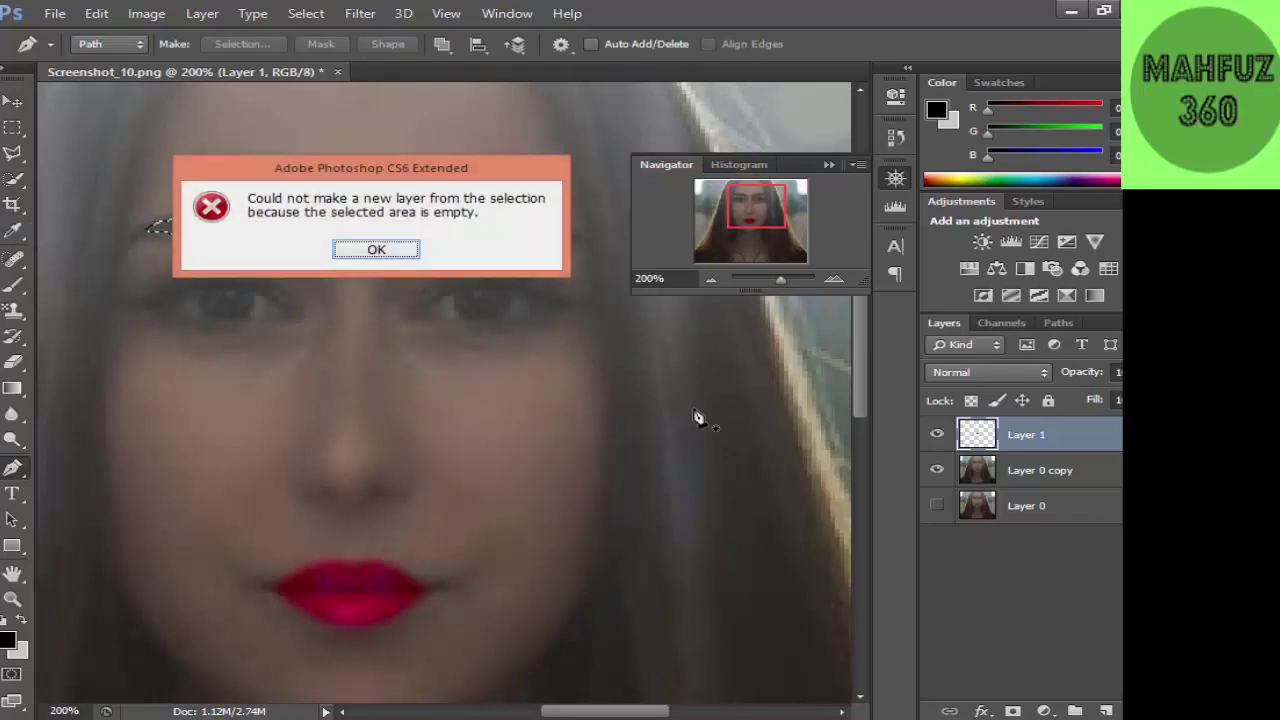
{"action": "left_click", "coordinate": [392, 254]}
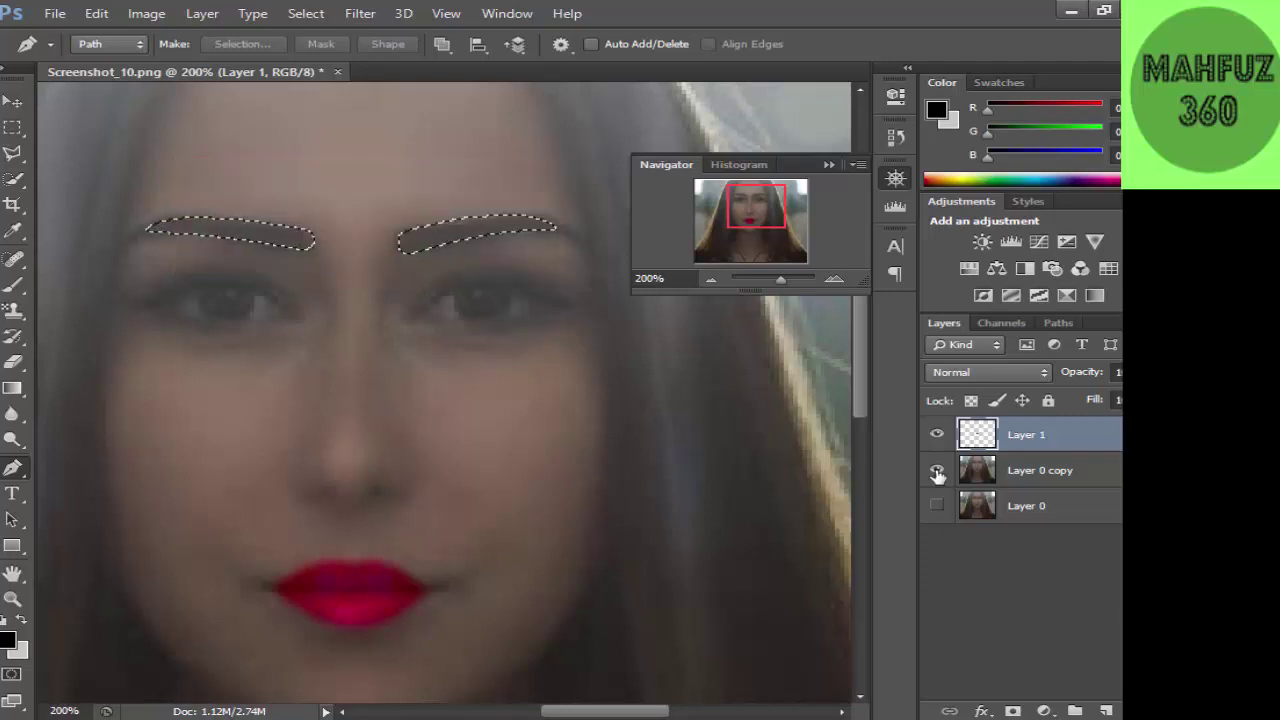
{"action": "left_click", "coordinate": [1016, 476]}
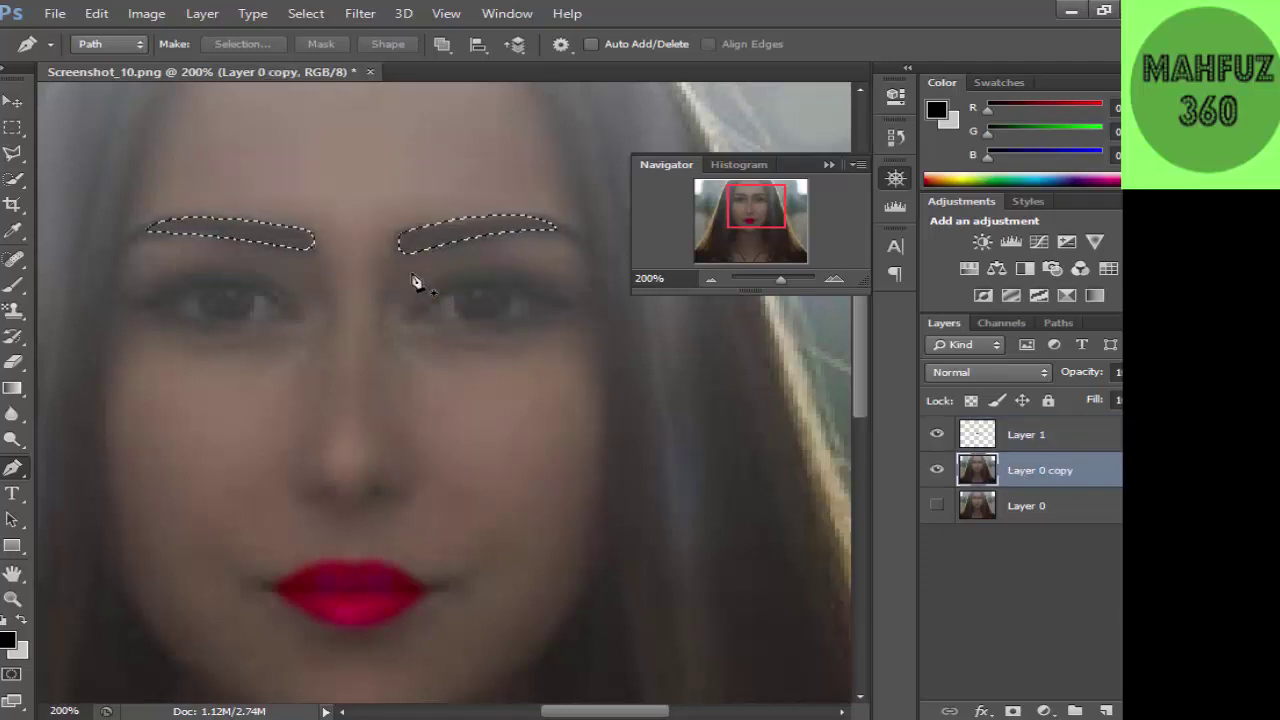
{"action": "key", "text": "ctrl+j"}
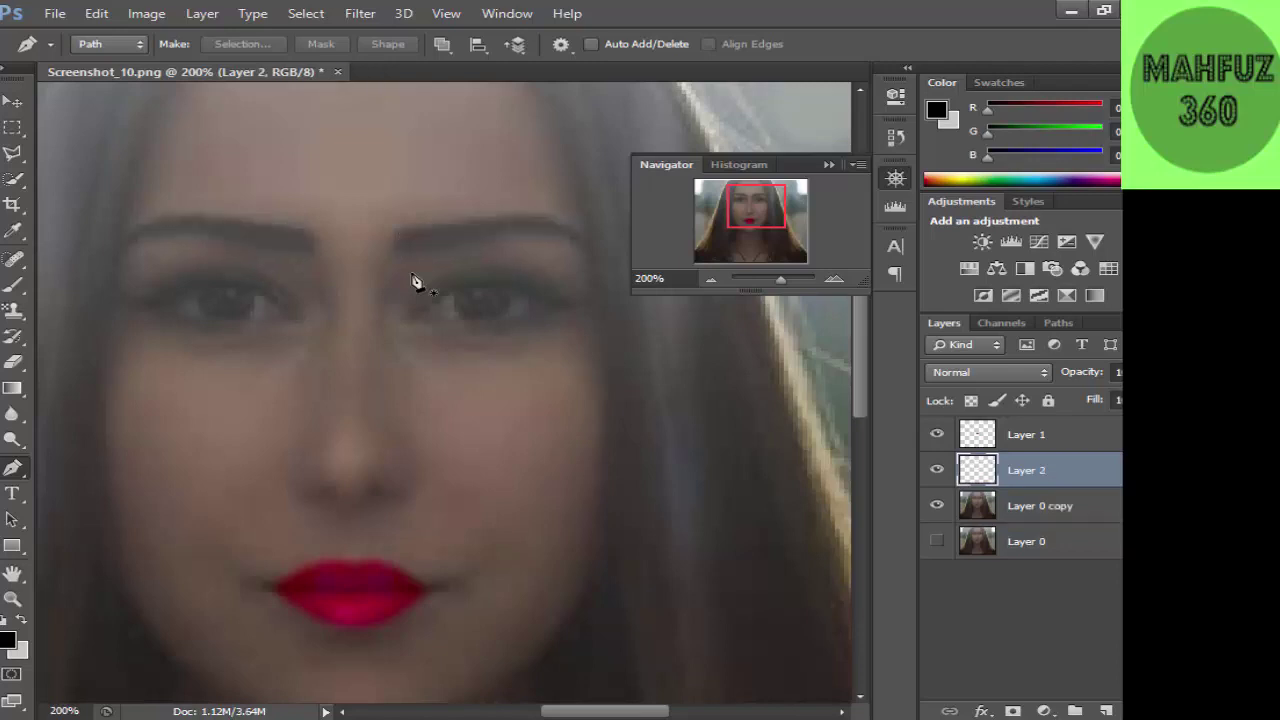
Darken the eyebrows on Layer 2 with Levels at midtone 0.65
{"action": "left_click", "coordinate": [1049, 445]}
{"action": "left_click", "coordinate": [1045, 465]}
{"action": "key", "text": "ctrl+l"}
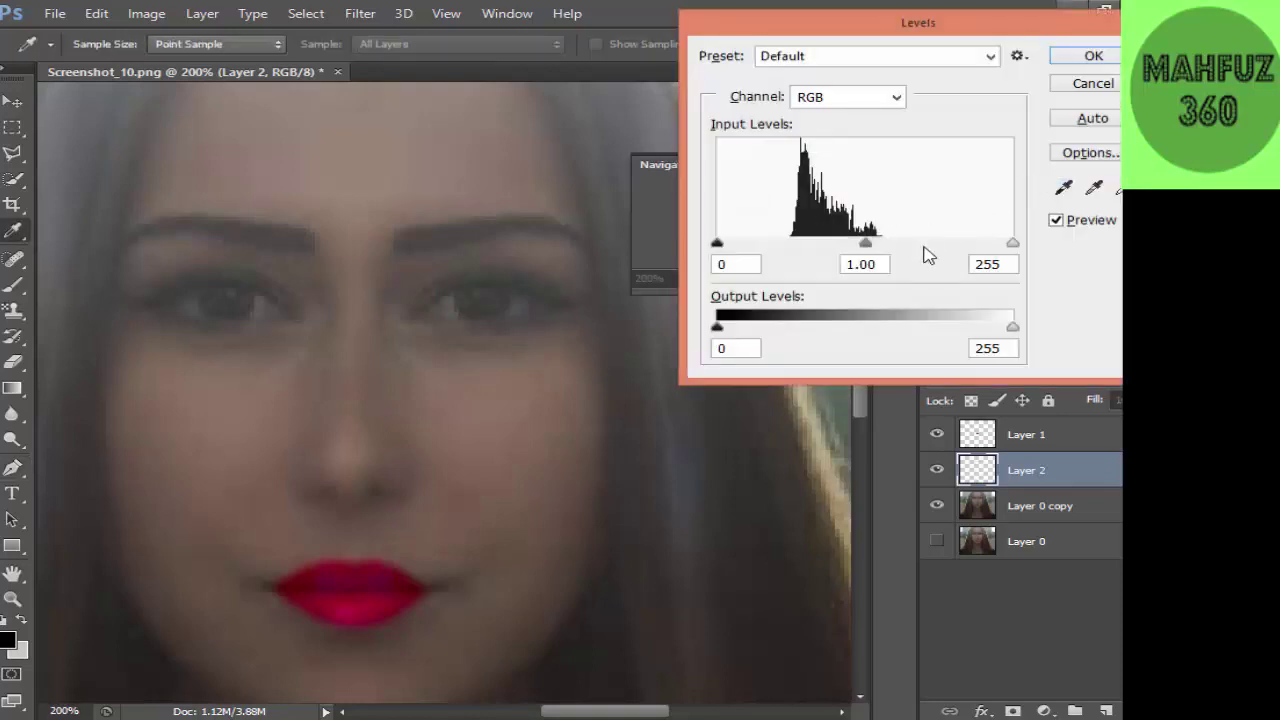
{"action": "left_click_drag", "start_coordinate": [870, 243], "coordinate": [910, 243]}
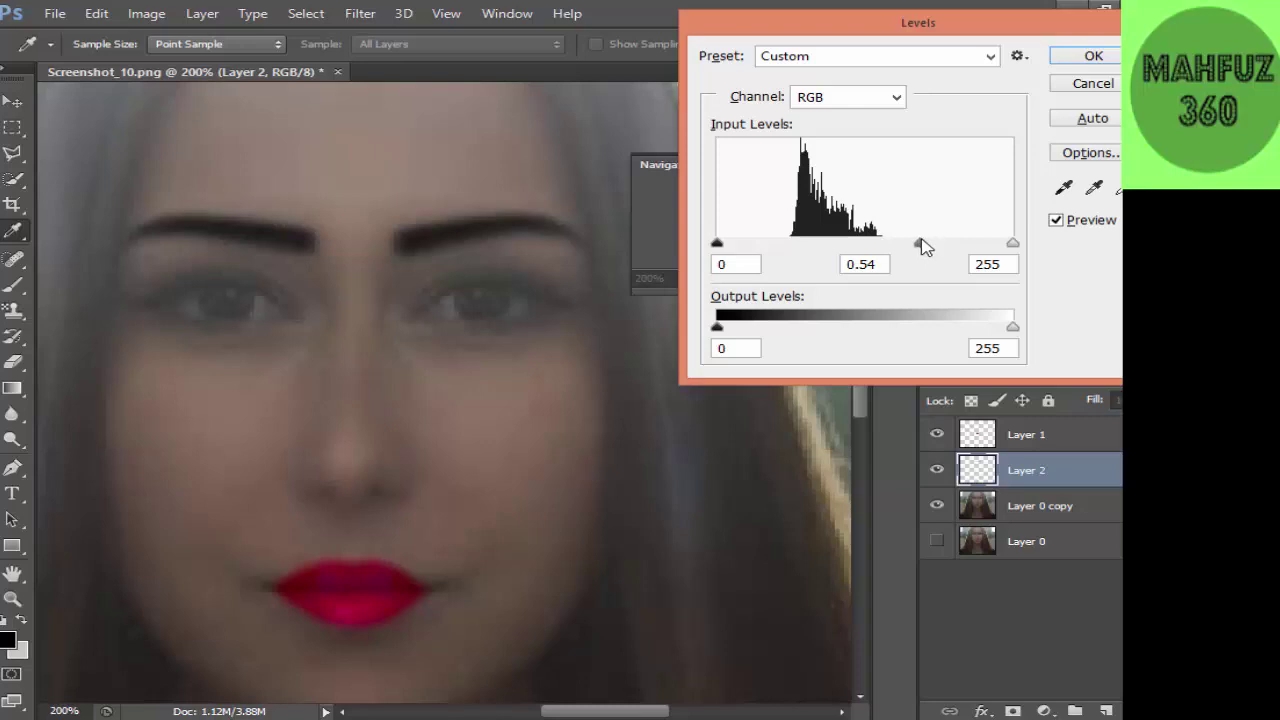
{"action": "left_click_drag", "start_coordinate": [921, 243], "coordinate": [906, 243]}
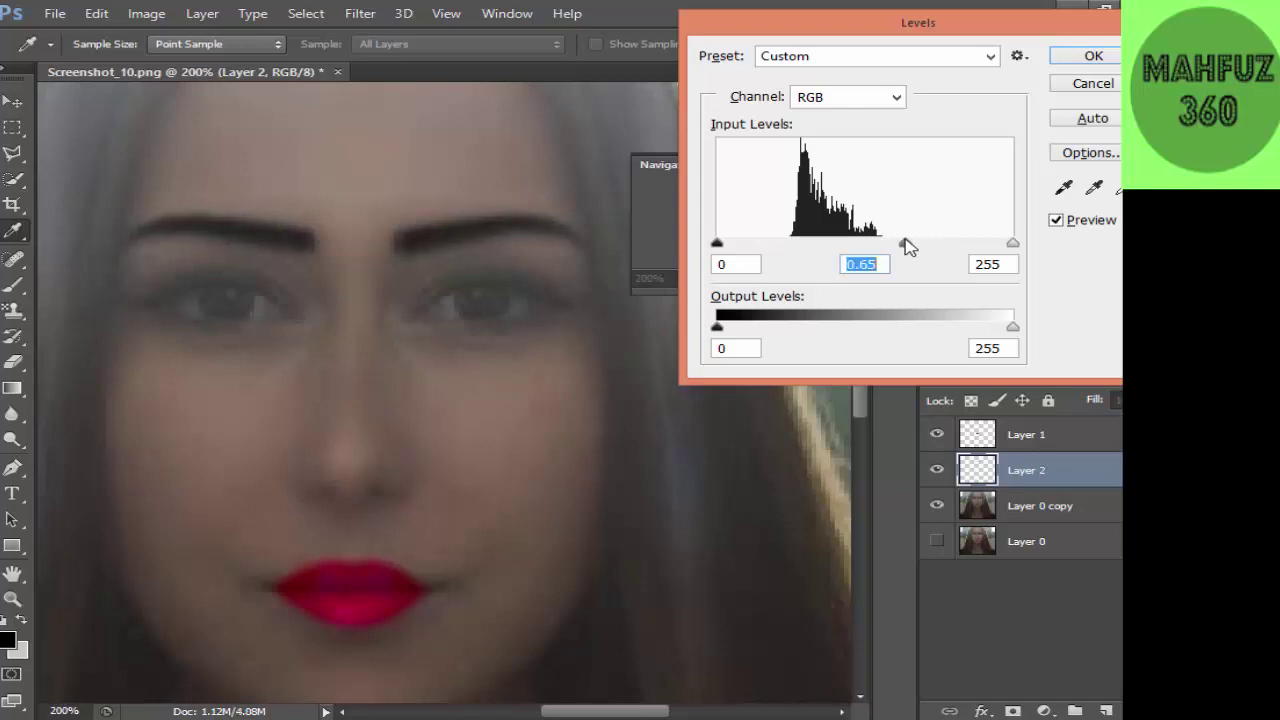
{"action": "left_click", "coordinate": [1093, 57]}
{"action": "key", "text": "p"}
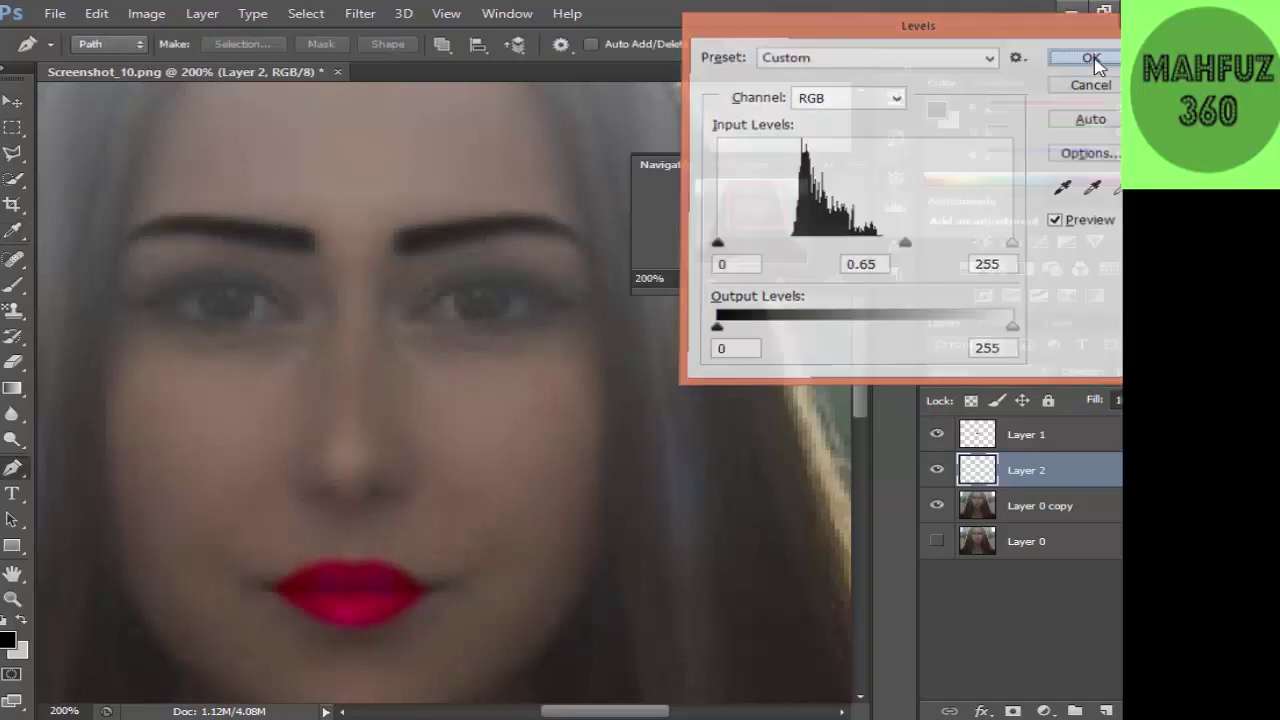
Set the foreground colour to the near-black 0d0c0c
{"action": "left_click", "coordinate": [710, 280]}
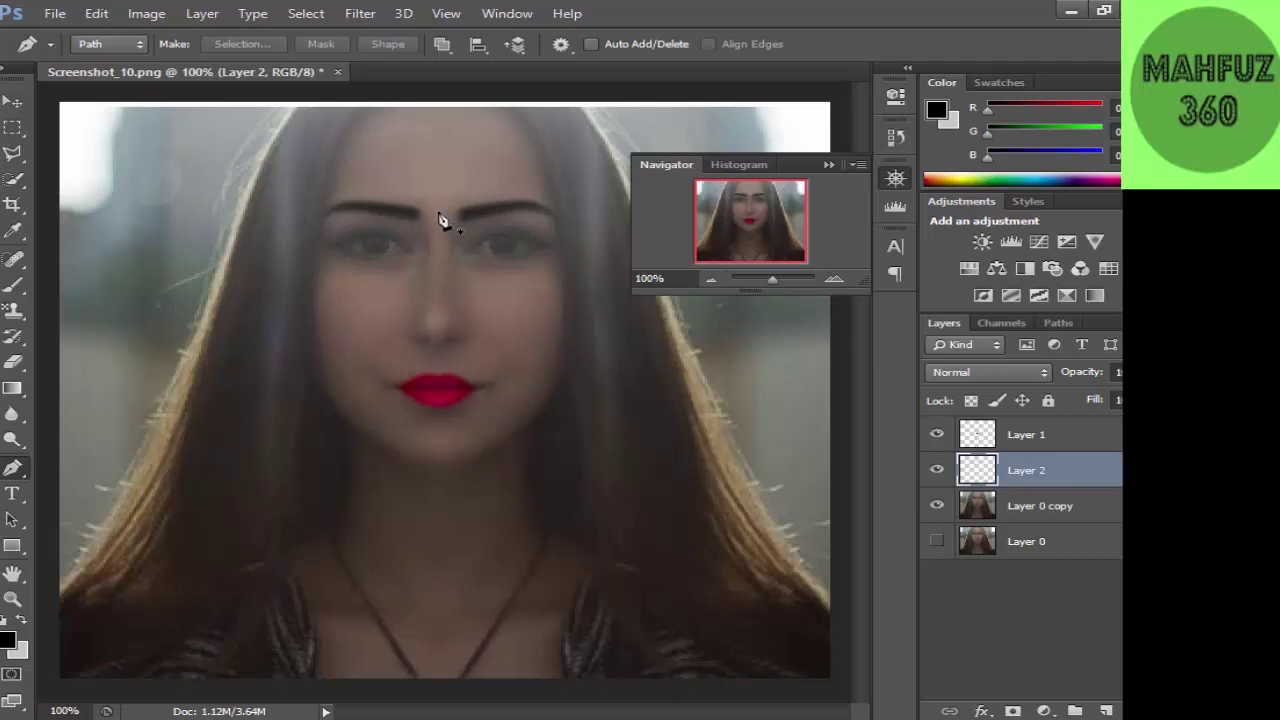
{"action": "left_click", "coordinate": [10, 640]}
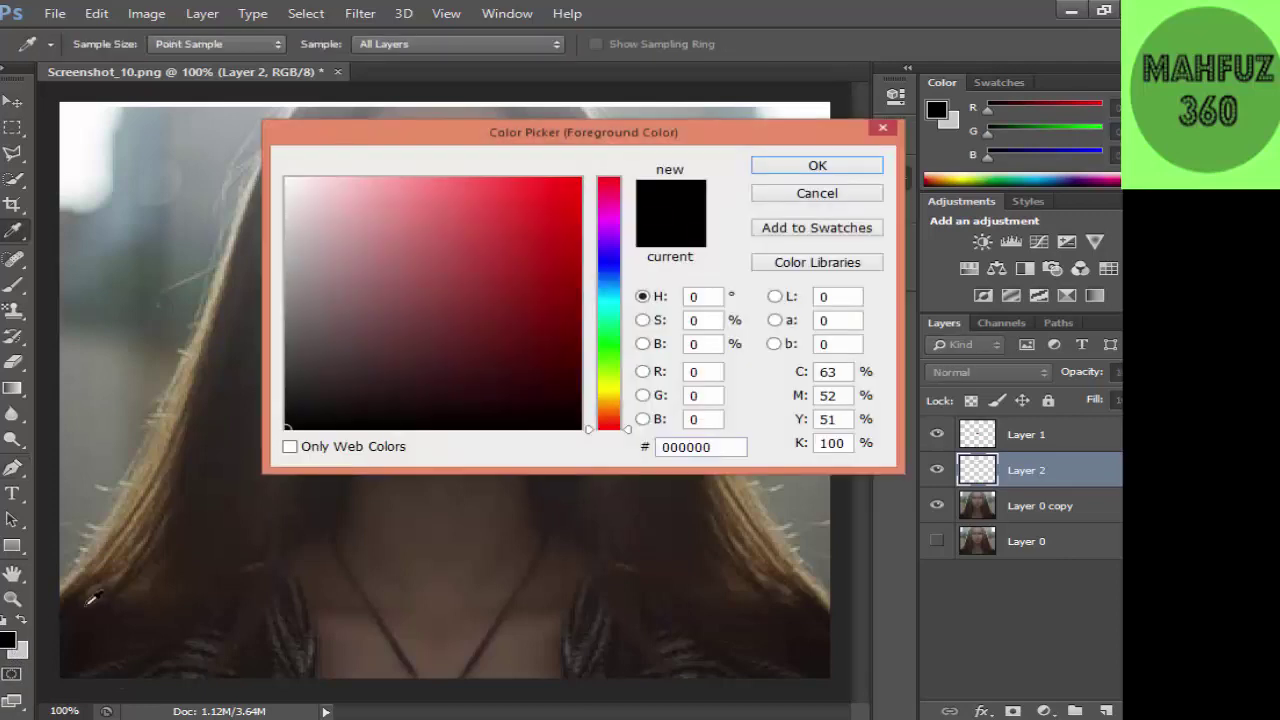
{"action": "left_click", "coordinate": [572, 183]}
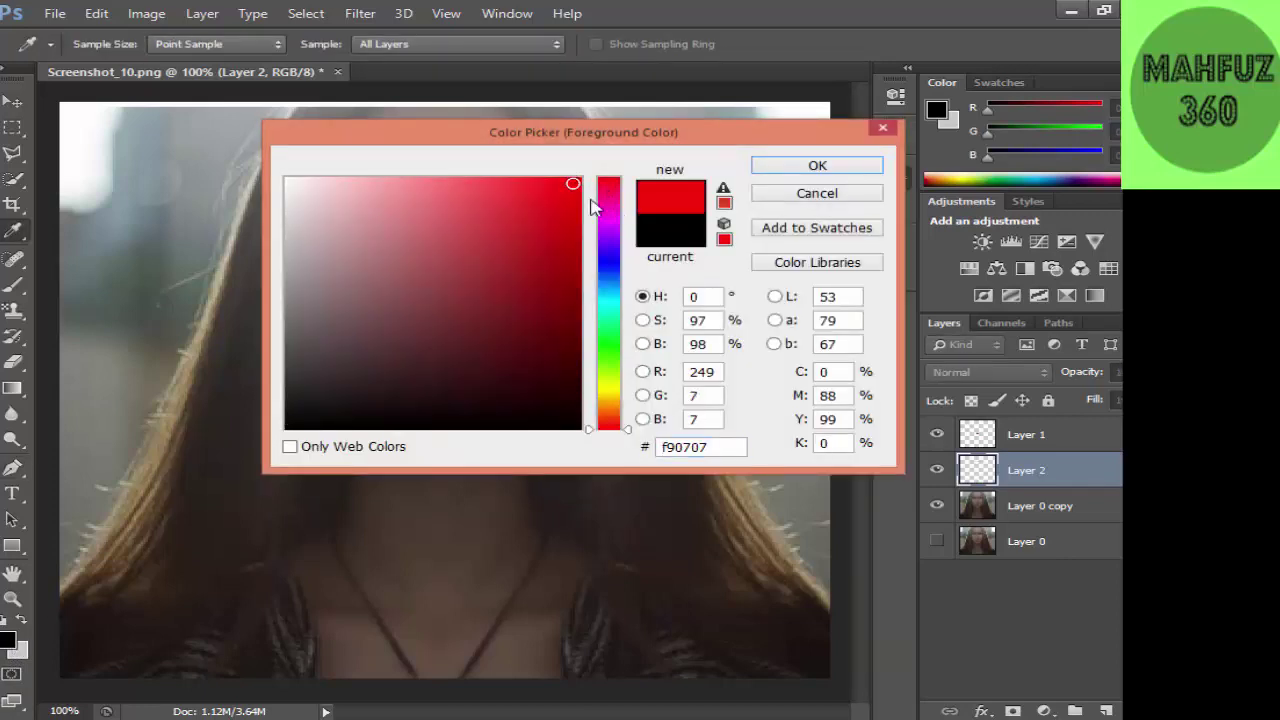
{"action": "left_click", "coordinate": [567, 181]}
{"action": "left_click", "coordinate": [570, 181]}
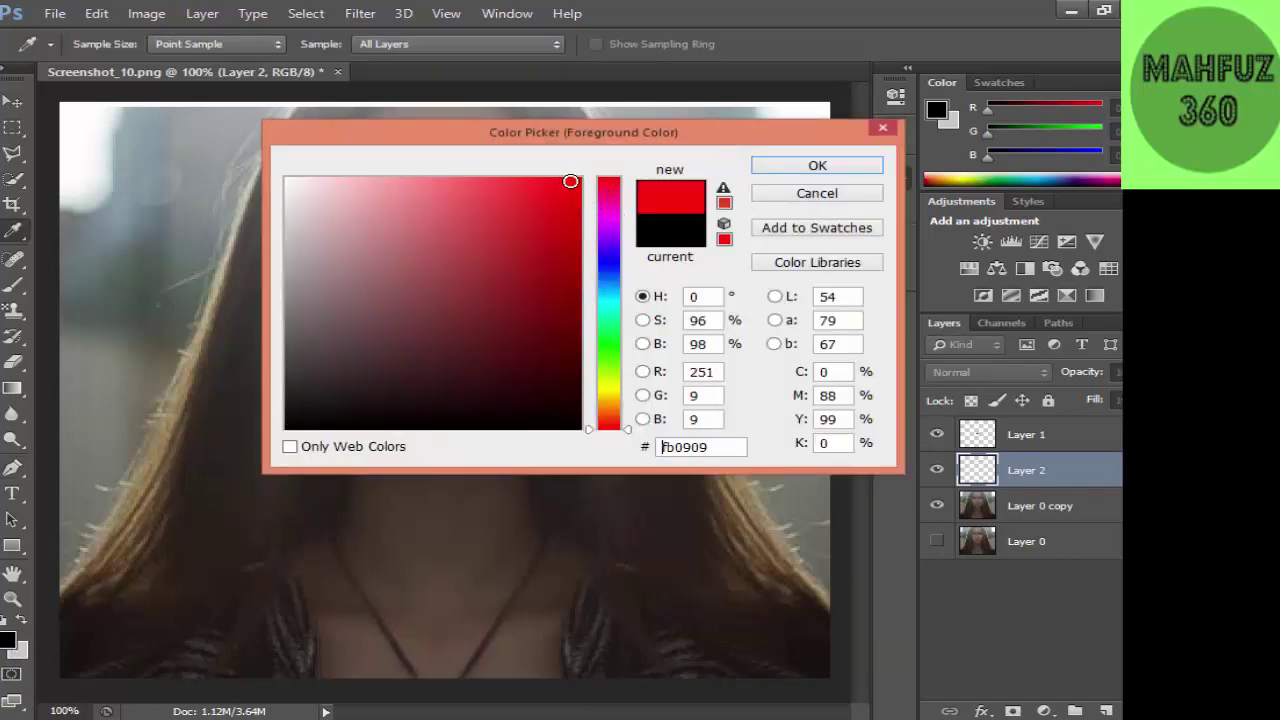
{"action": "mouse_move", "coordinate": [570, 181]}
{"action": "left_mouse_down"}
{"action": "mouse_move", "coordinate": [506, 271]}
{"action": "mouse_move", "coordinate": [309, 416]}
{"action": "left_mouse_up"}
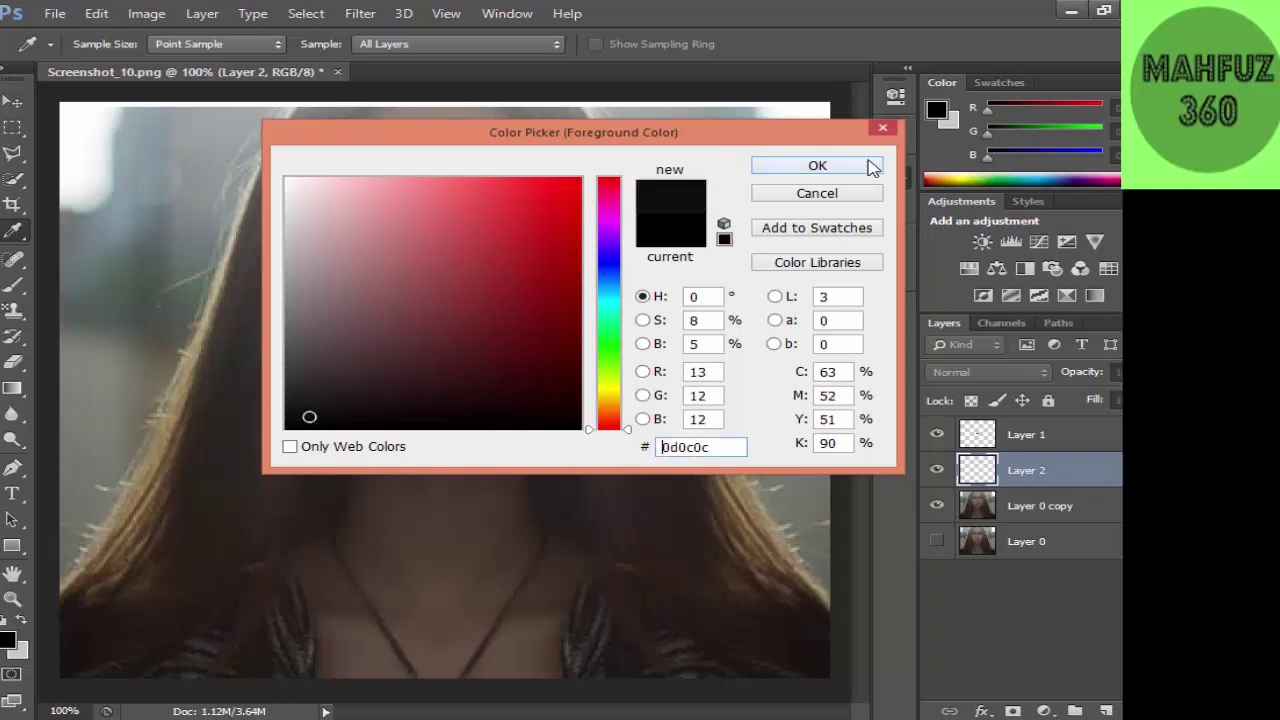
{"action": "left_click", "coordinate": [872, 165]}
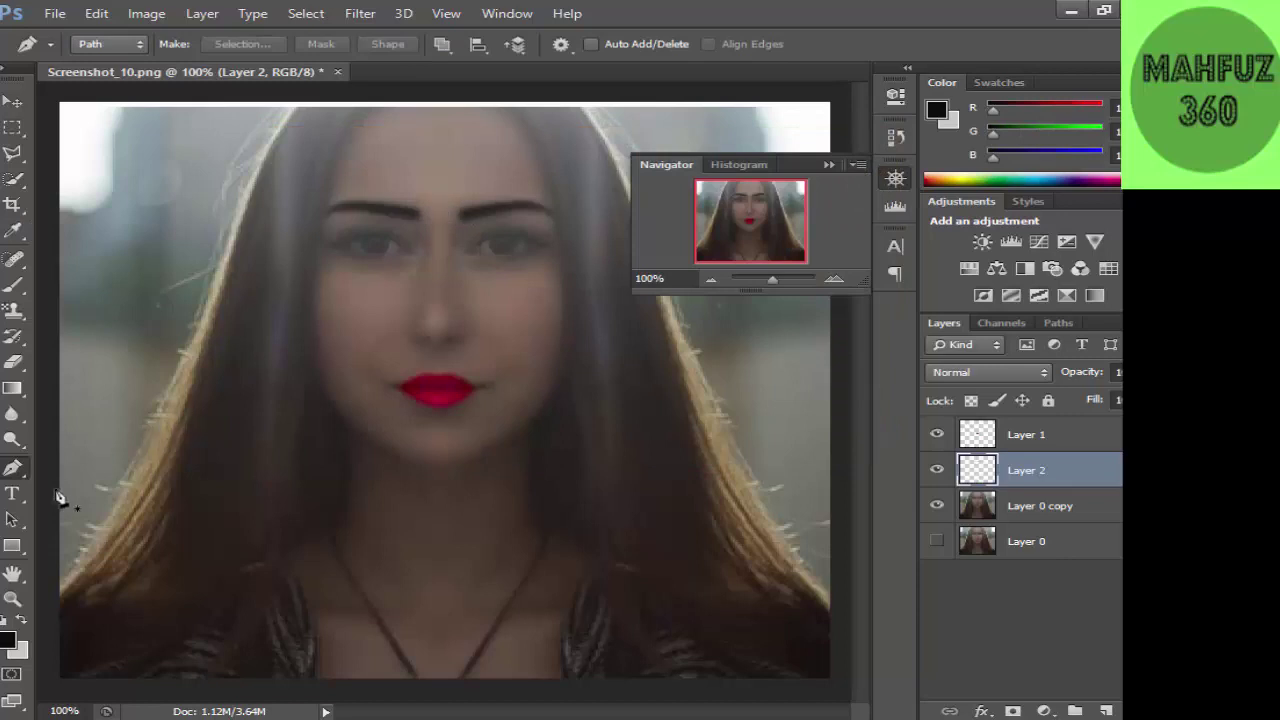
Paint a single dot between the eyebrows on Layer 2 with a 12 px Brush
{"action": "left_click", "coordinate": [15, 286]}
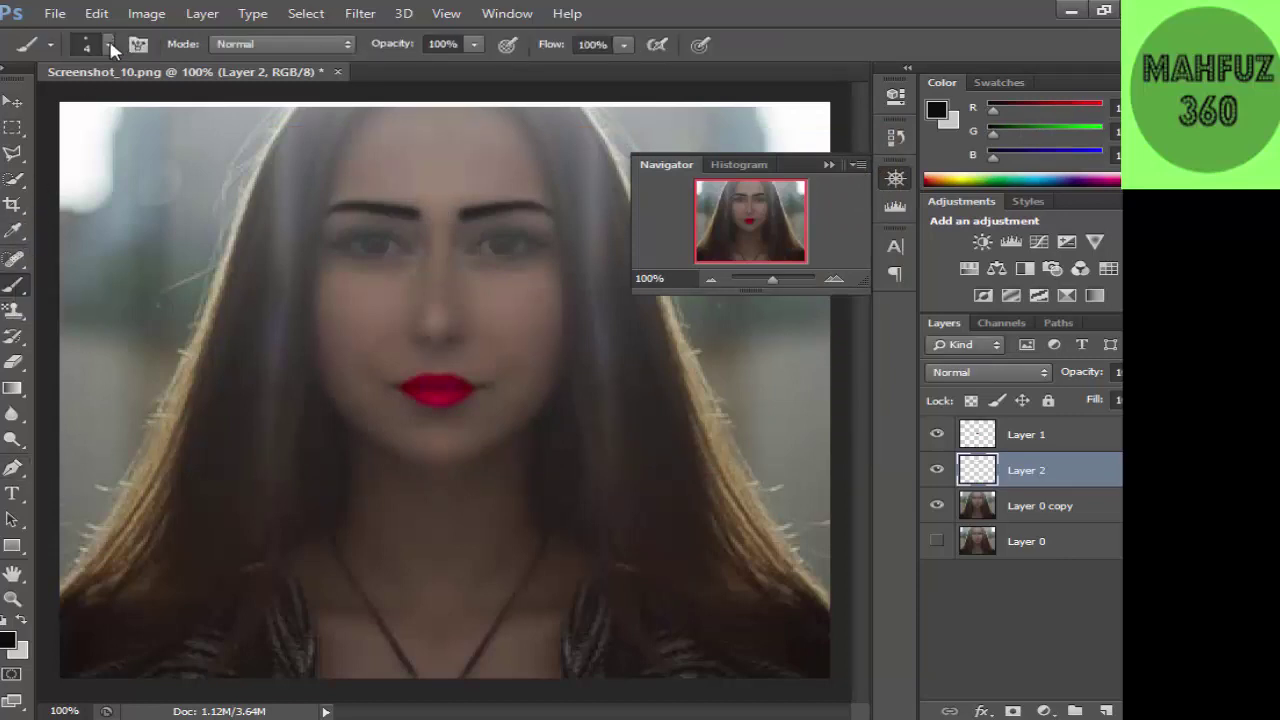
{"action": "left_click", "coordinate": [109, 46]}
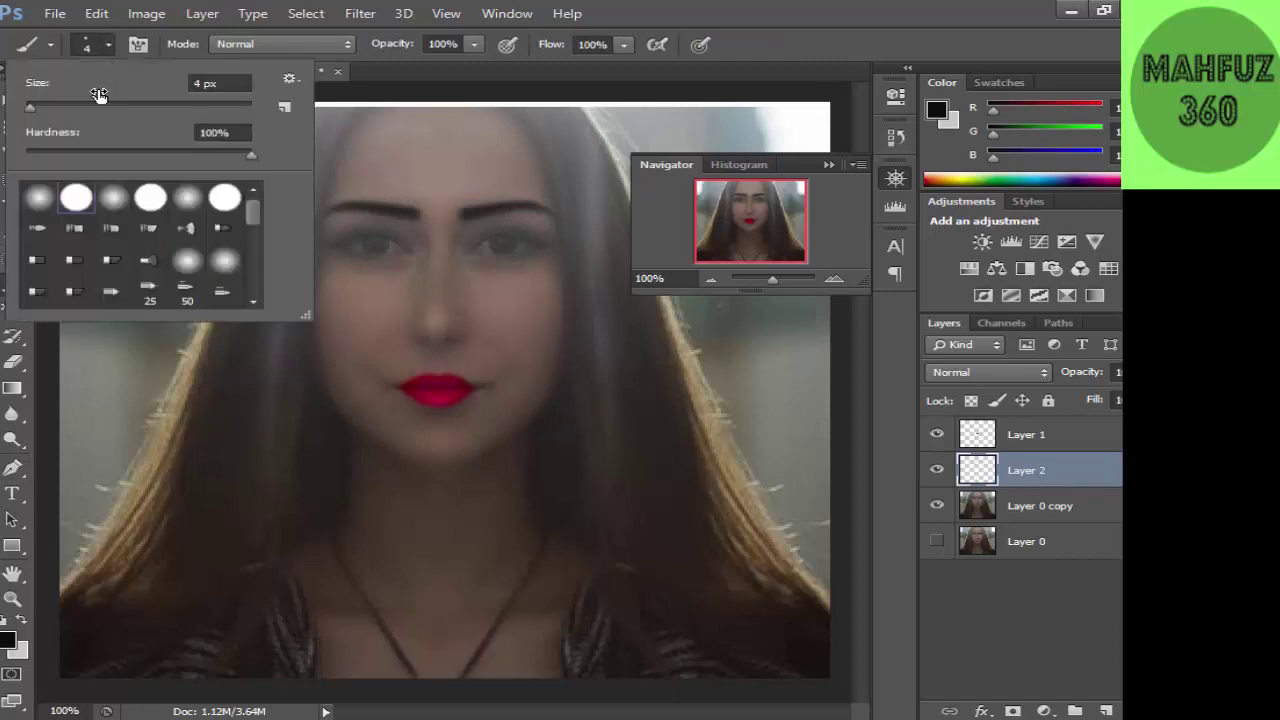
{"action": "left_click", "coordinate": [37, 108]}
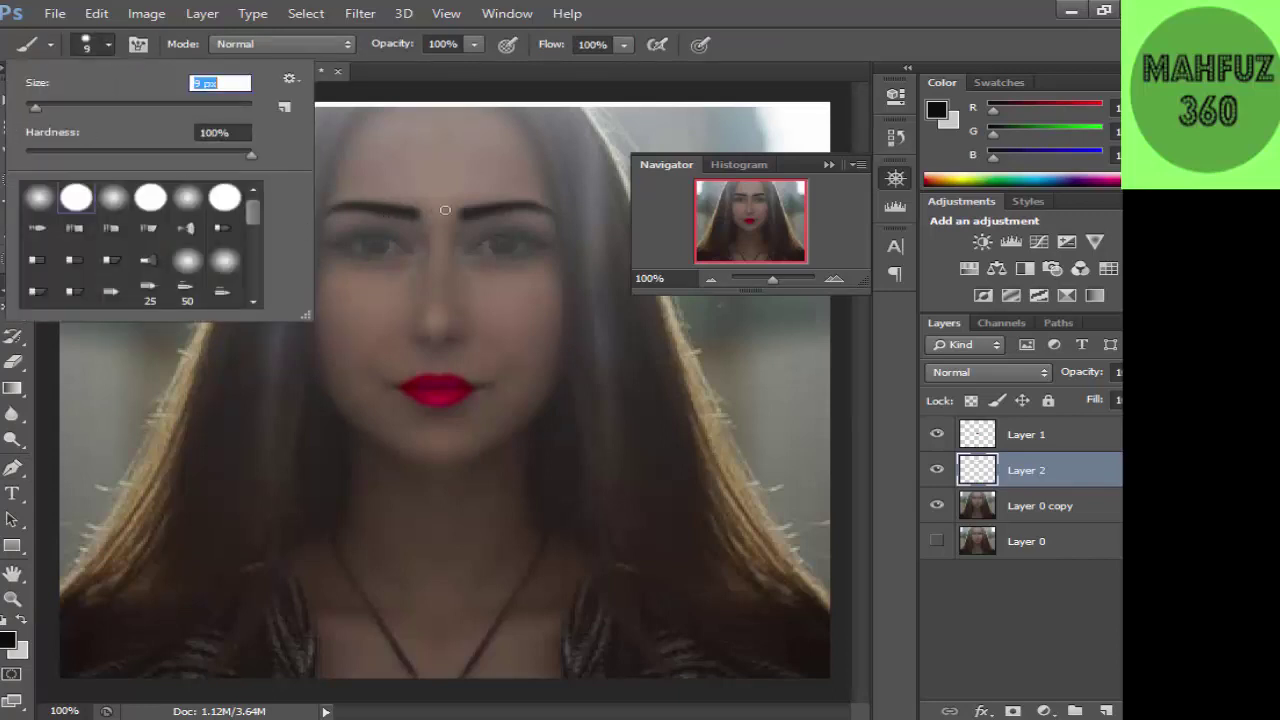
{"action": "left_click_drag", "start_coordinate": [36, 108], "coordinate": [39, 108]}
{"action": "left_click", "coordinate": [440, 209]}
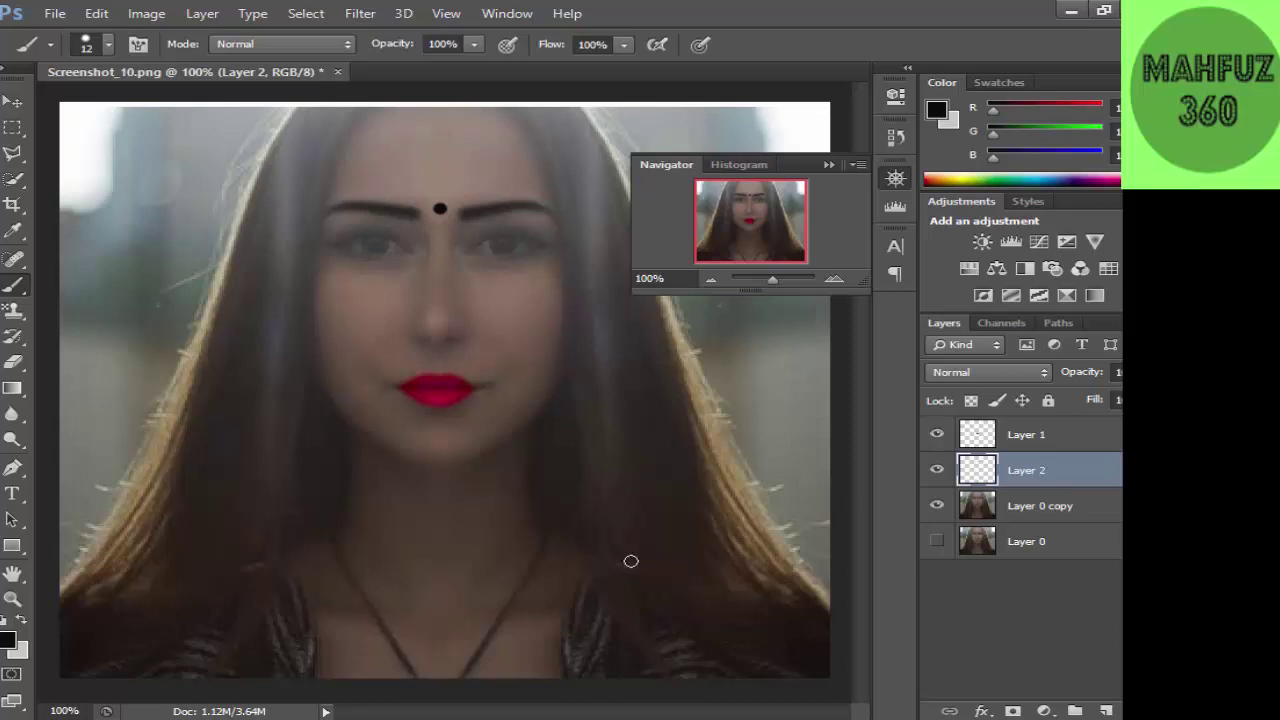
Add a Levels adjustment layer above Layer 2 and set its Red channel midtone to 1.10
{"action": "left_click", "coordinate": [836, 164]}
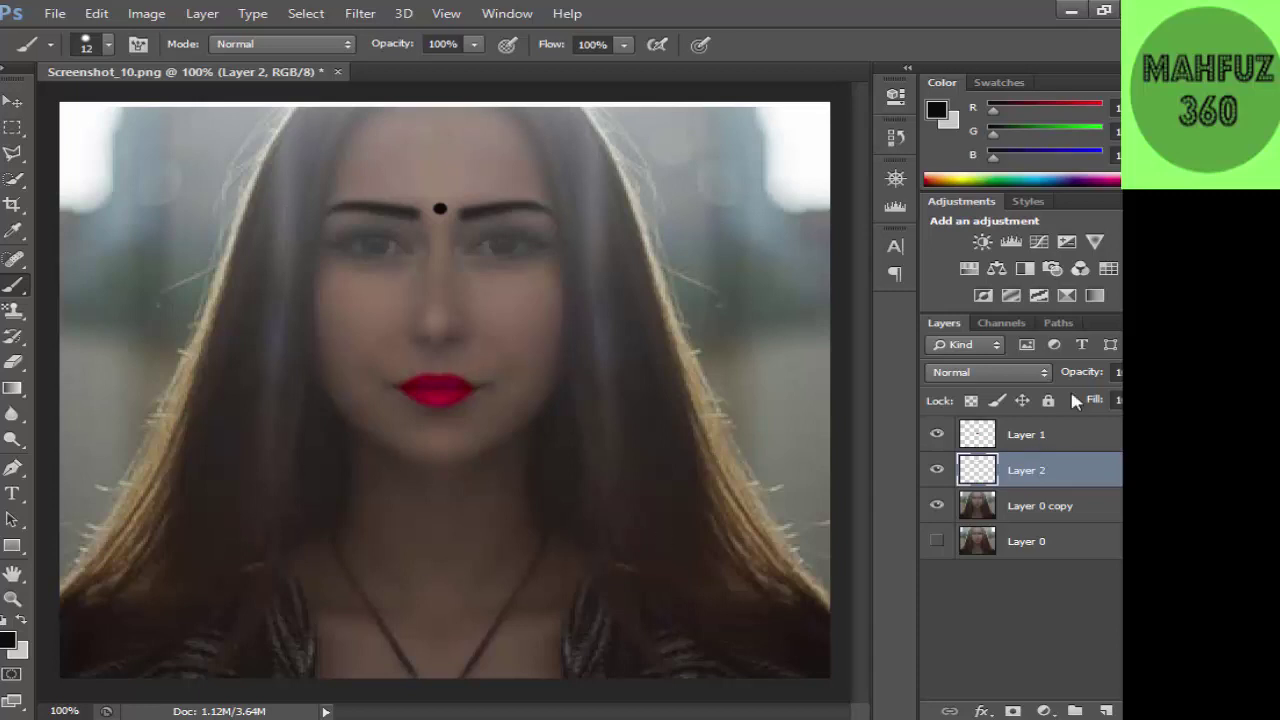
{"action": "left_click", "coordinate": [1010, 242]}
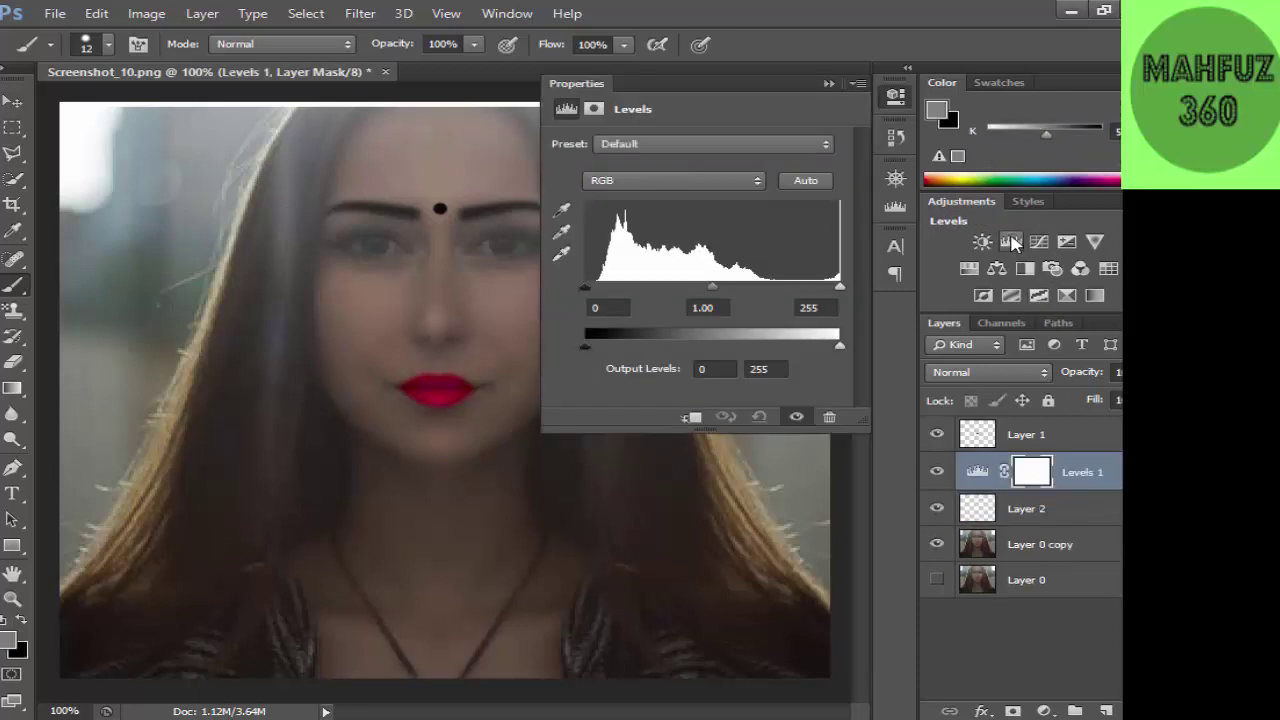
{"action": "left_click", "coordinate": [762, 181]}
{"action": "left_click", "coordinate": [636, 217]}
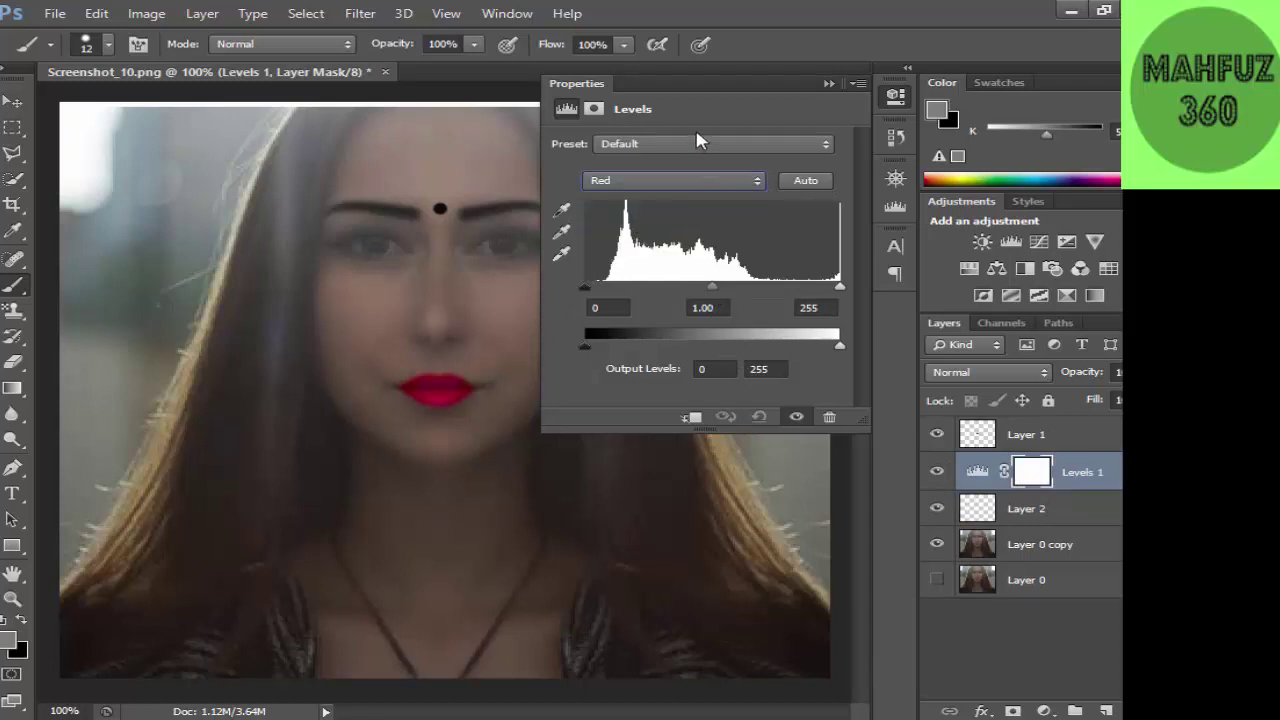
{"action": "left_click_drag", "start_coordinate": [800, 90], "coordinate": [874, 120]}
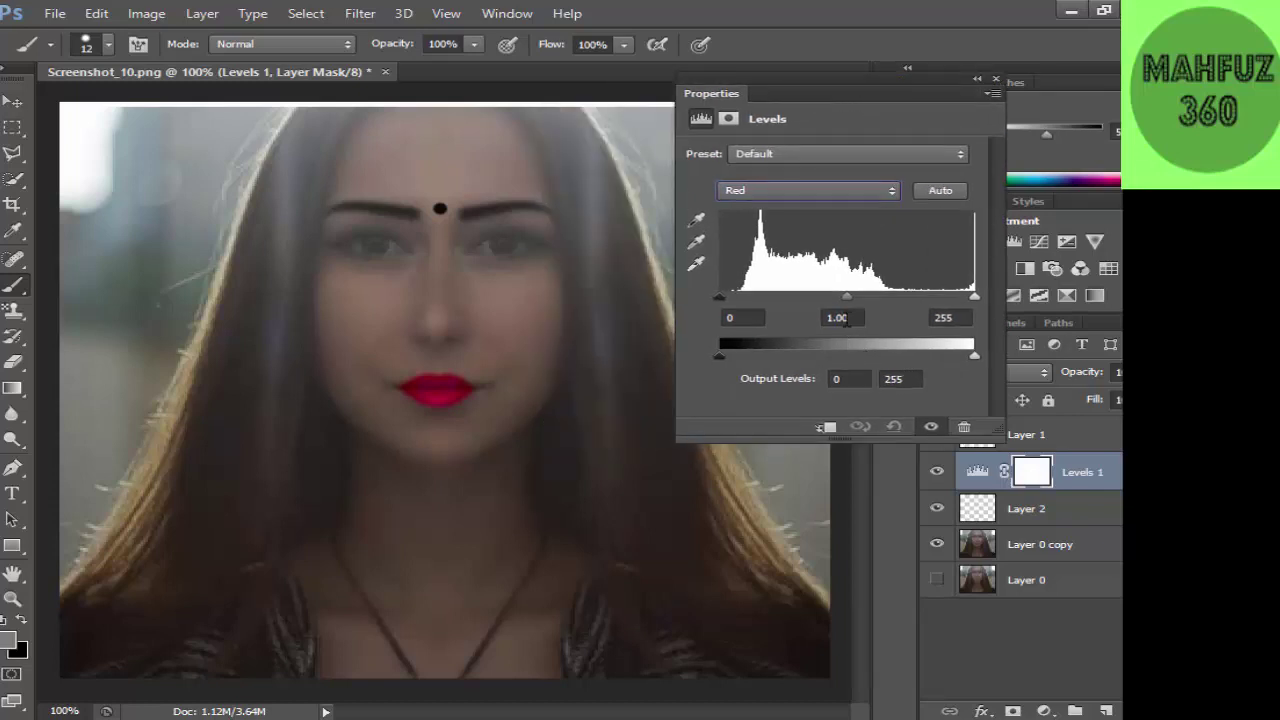
{"action": "left_click_drag", "start_coordinate": [849, 297], "coordinate": [844, 297]}
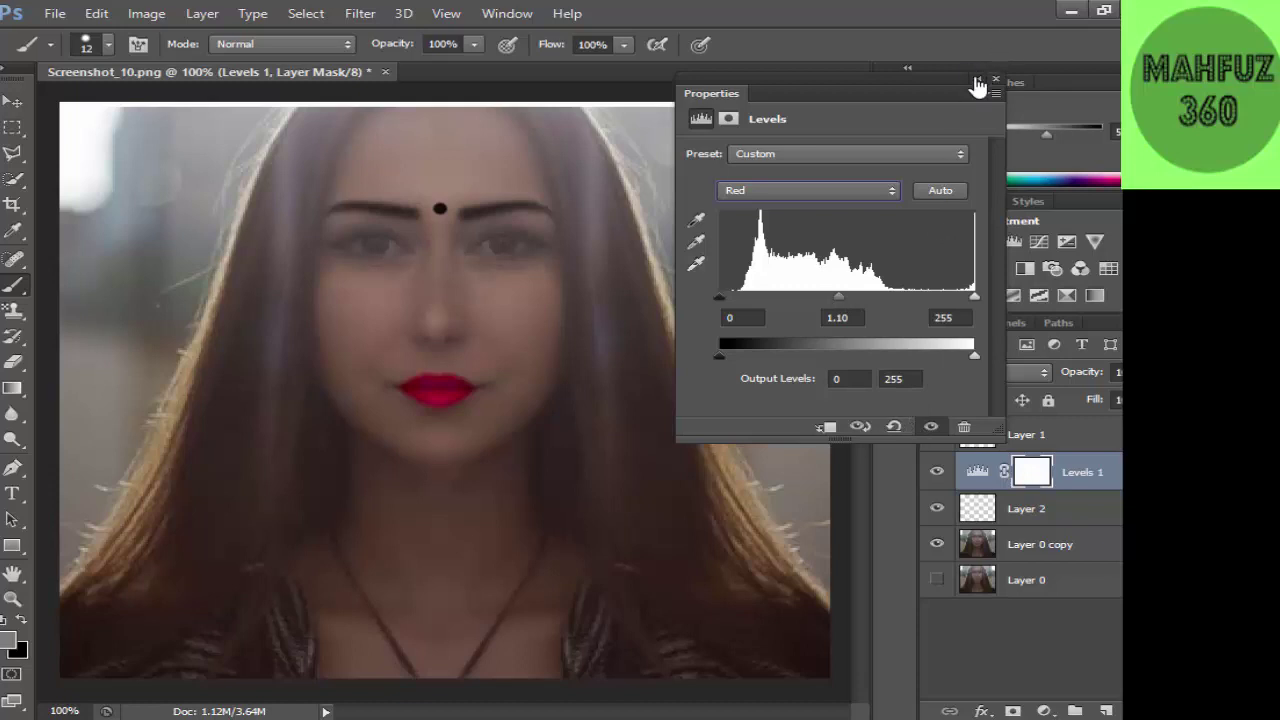
Close the Levels properties and apply Levels to the Levels 1 layer mask, shifting its midtone and raising its black output level
{"action": "left_click", "coordinate": [977, 78]}
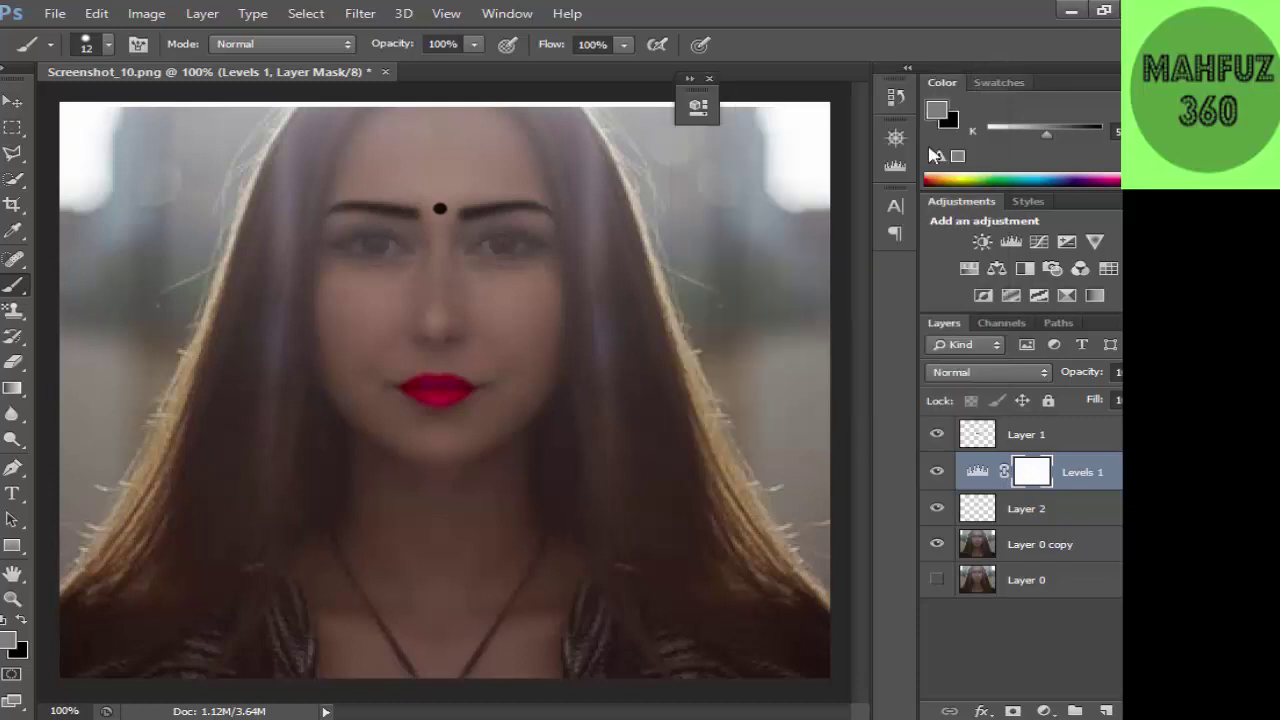
{"action": "left_click", "coordinate": [708, 78]}
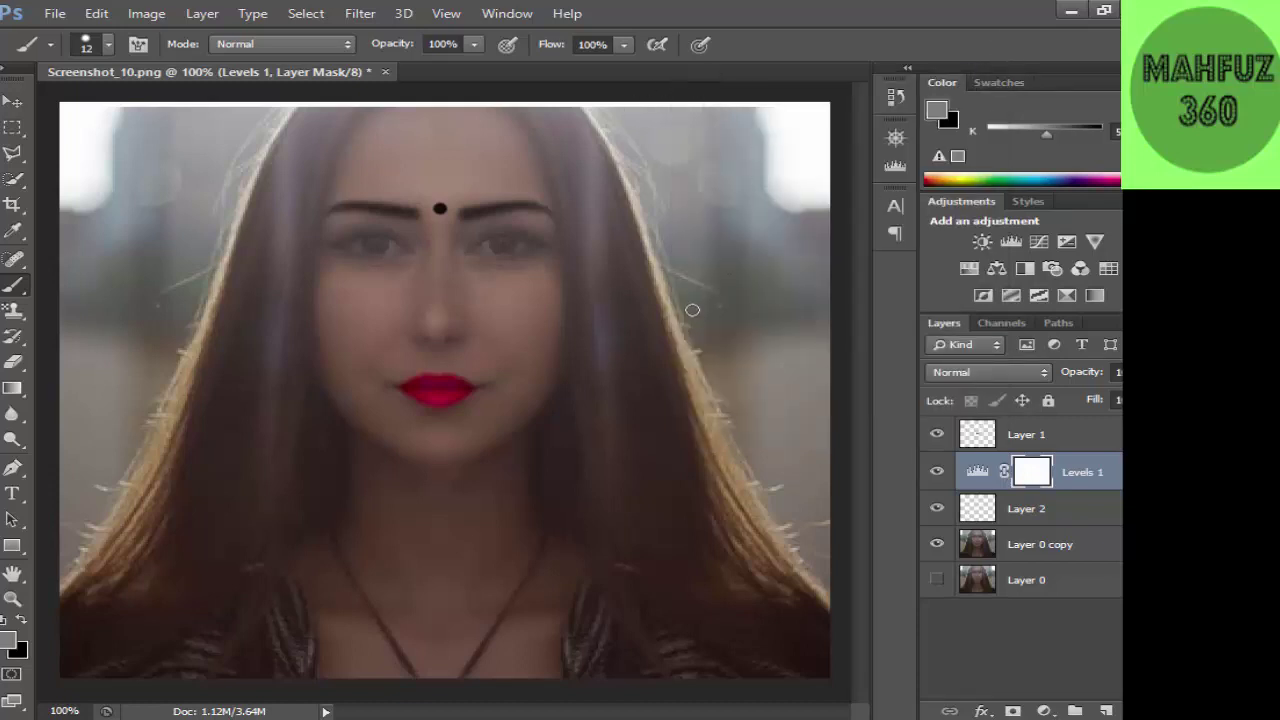
{"action": "key", "text": "ctrl+l"}
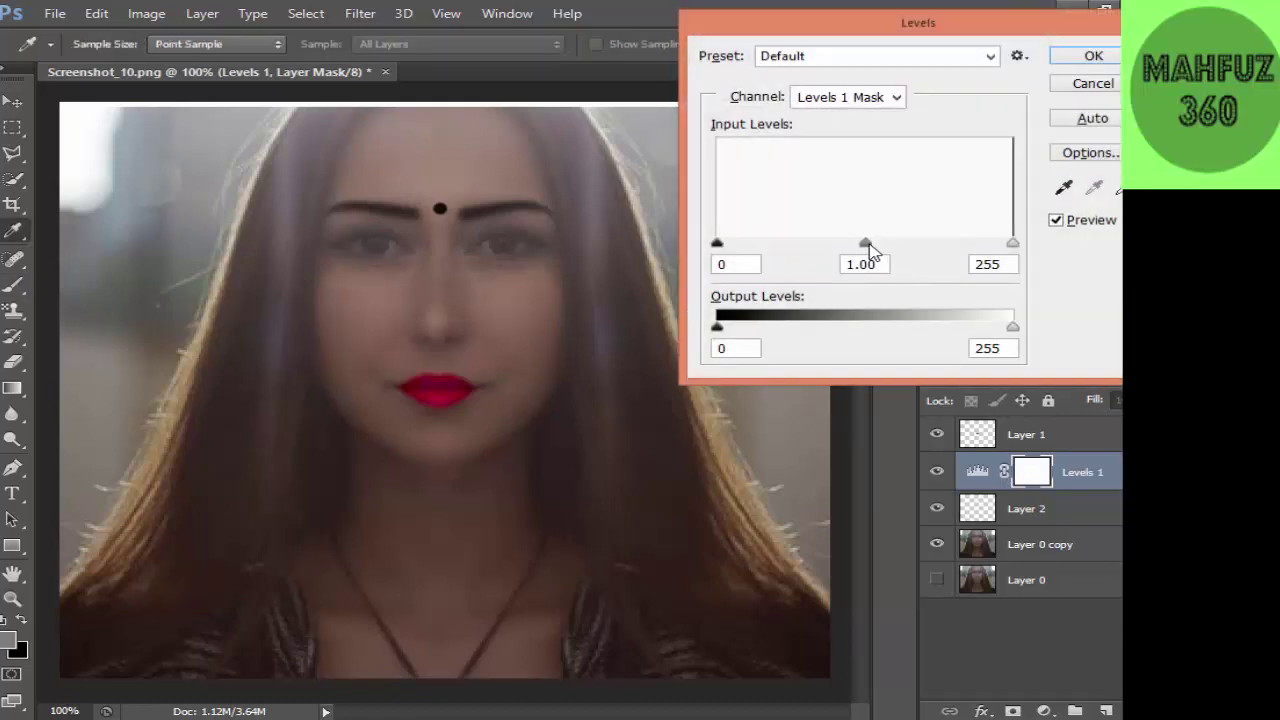
{"action": "left_click_drag", "start_coordinate": [868, 244], "coordinate": [809, 244]}
{"action": "left_click_drag", "start_coordinate": [716, 330], "coordinate": [838, 330]}
{"action": "left_click", "coordinate": [1094, 55]}
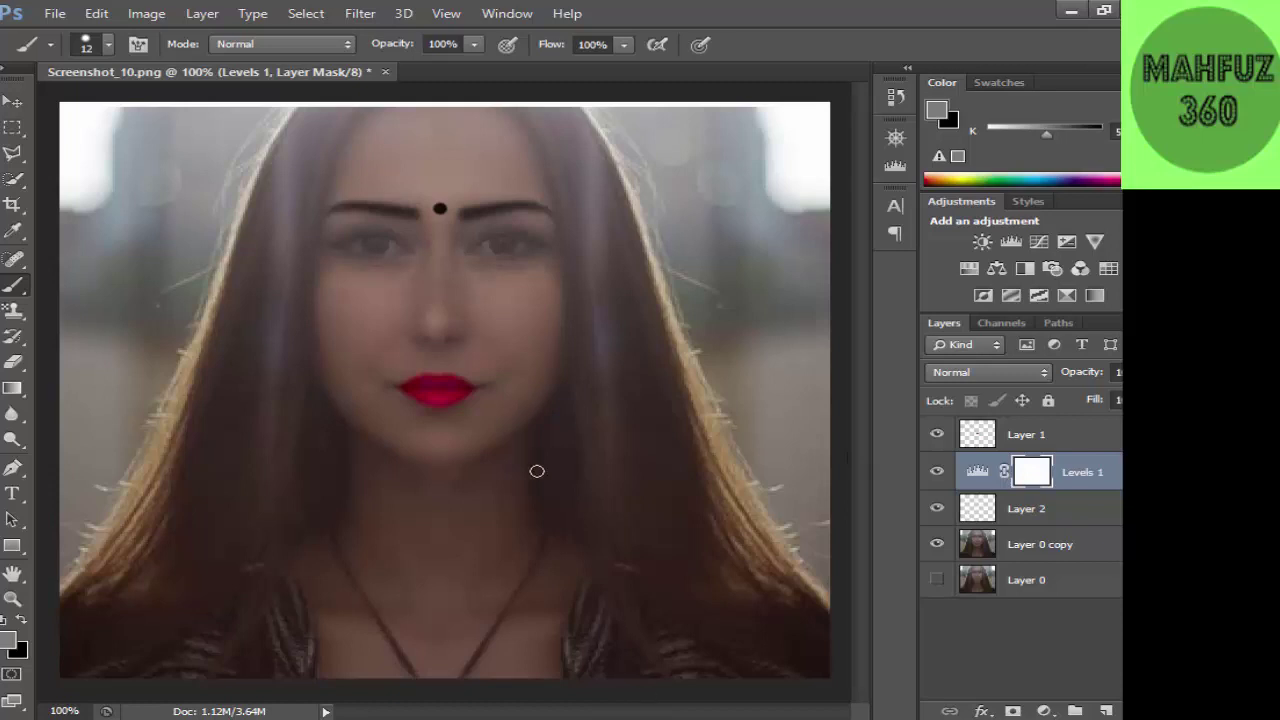
Apply a Surface Blur to Layer 0 copy with a 3-pixel radius and a threshold of 10 levels
{"action": "left_click", "coordinate": [1039, 556]}
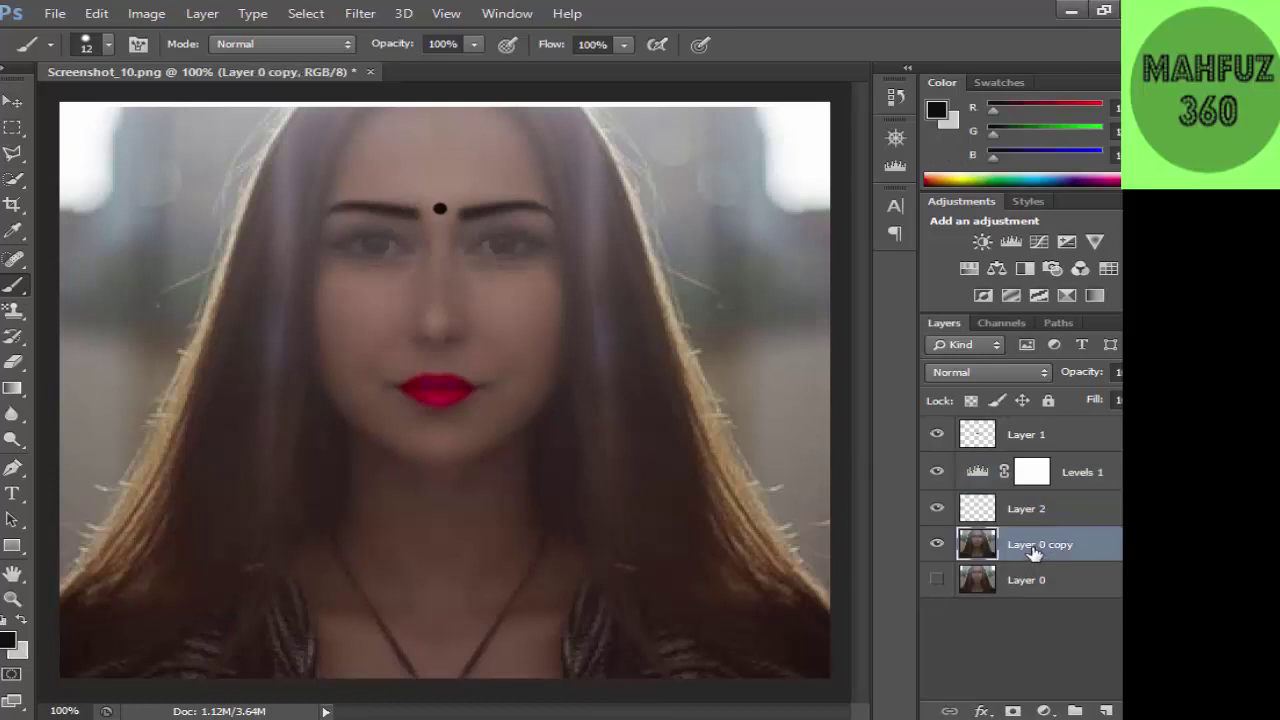
{"action": "left_click", "coordinate": [360, 14]}
{"action": "mouse_move", "coordinate": [428, 220]}
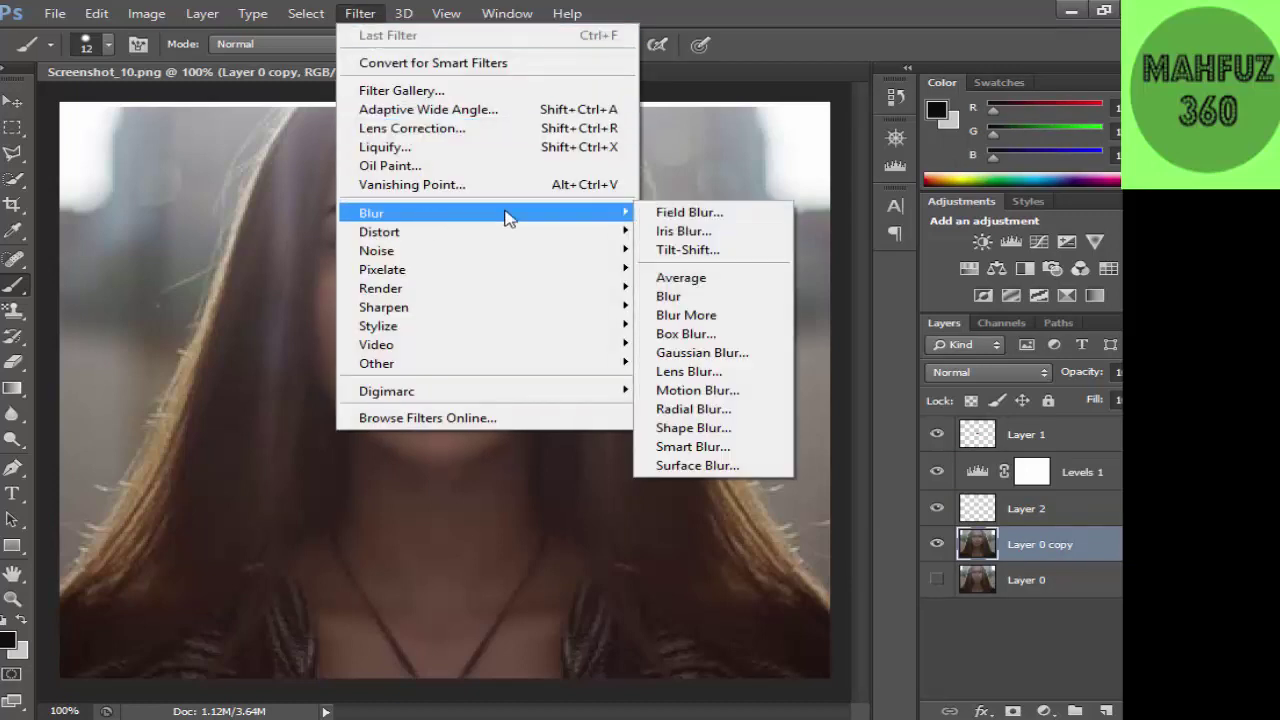
{"action": "left_click", "coordinate": [742, 470]}
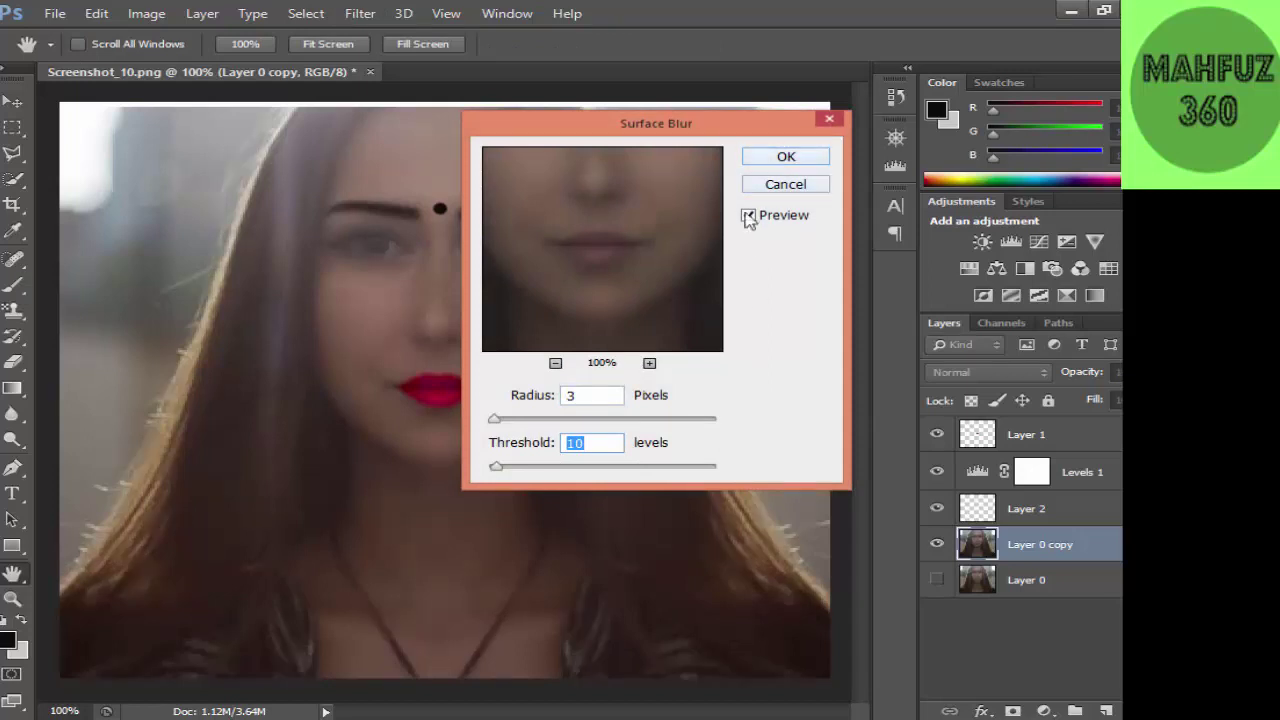
{"action": "left_click", "coordinate": [787, 158]}
{"action": "key", "text": "b"}
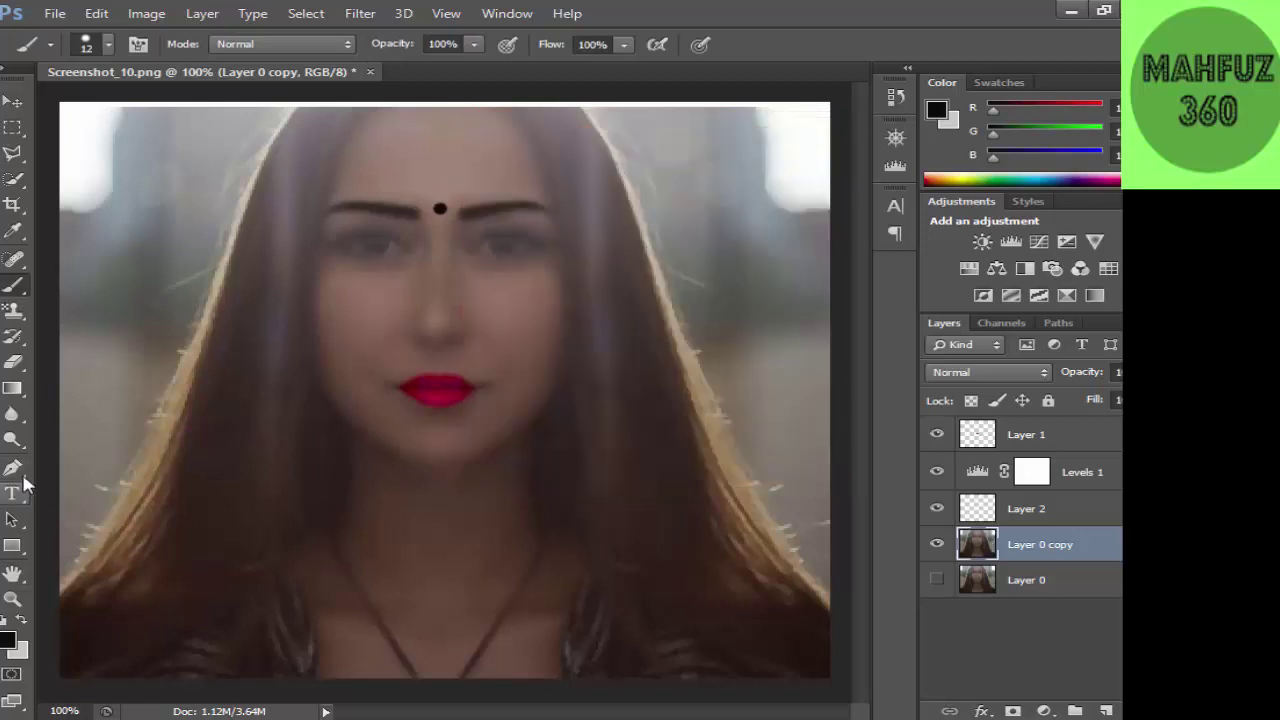
Lighten the forehead and nose on Layer 0 copy with a 38 px Dodge tool set to Highlights and 10% exposure
{"action": "left_click", "coordinate": [13, 440]}
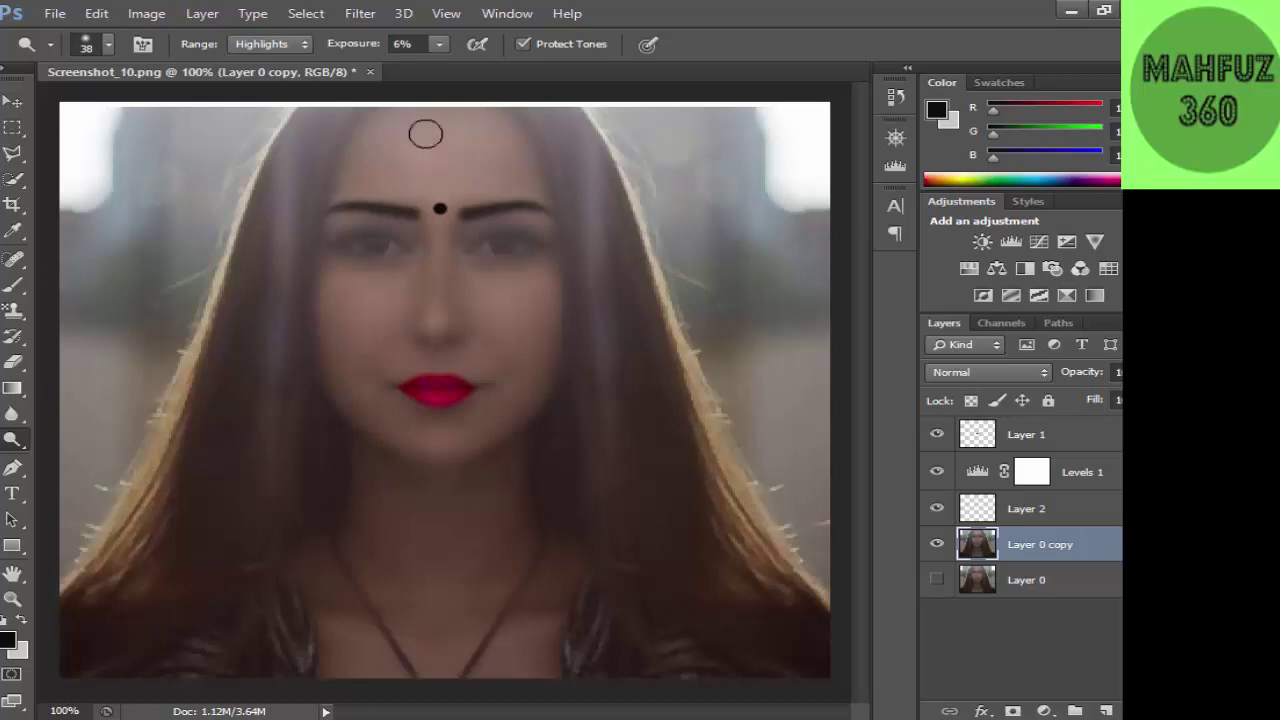
{"action": "left_click", "coordinate": [440, 44]}
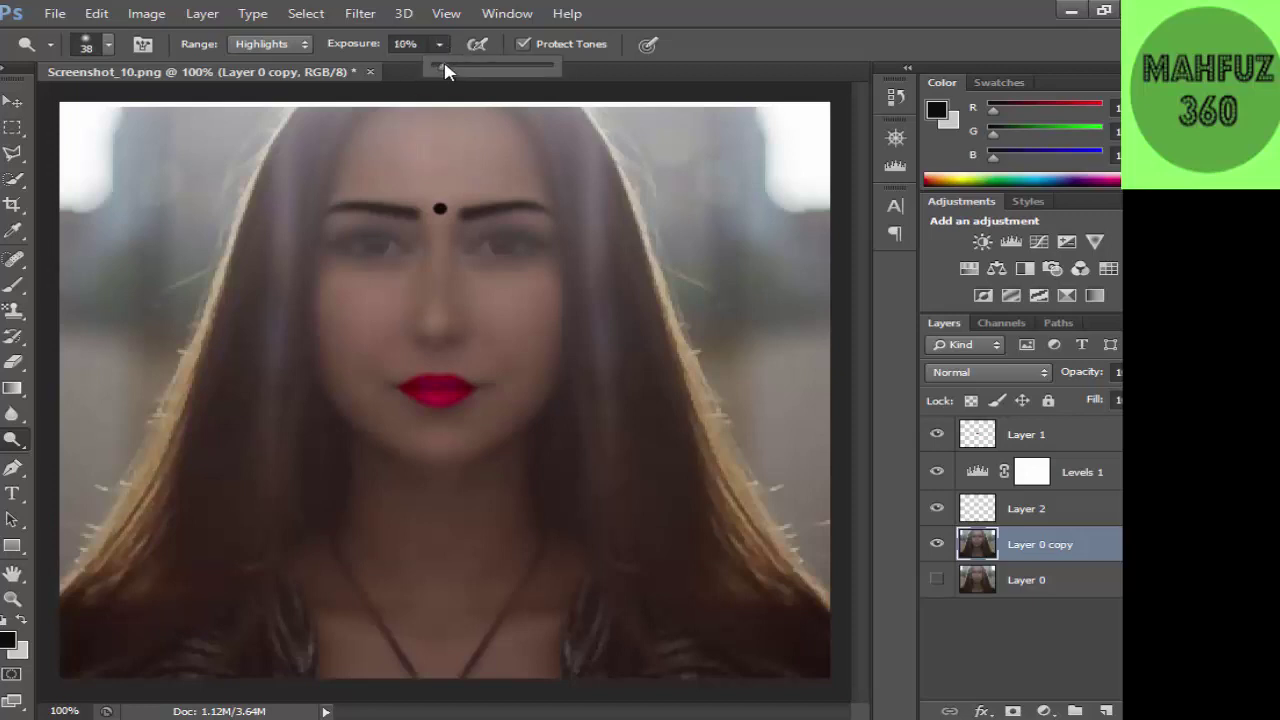
{"action": "left_click", "coordinate": [426, 140]}
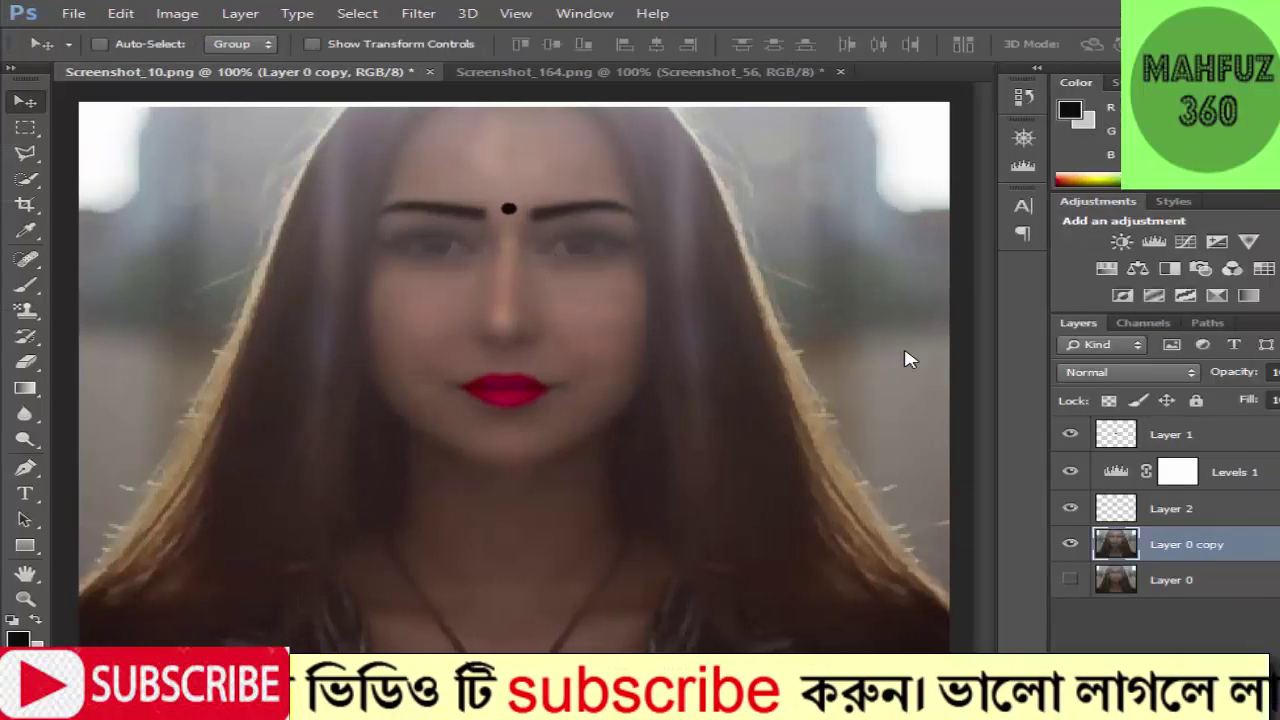
Add a default Levels adjustment layer above Layer 0 copy and dock its properties with the collapsed panels
{"action": "left_click", "coordinate": [1154, 241]}
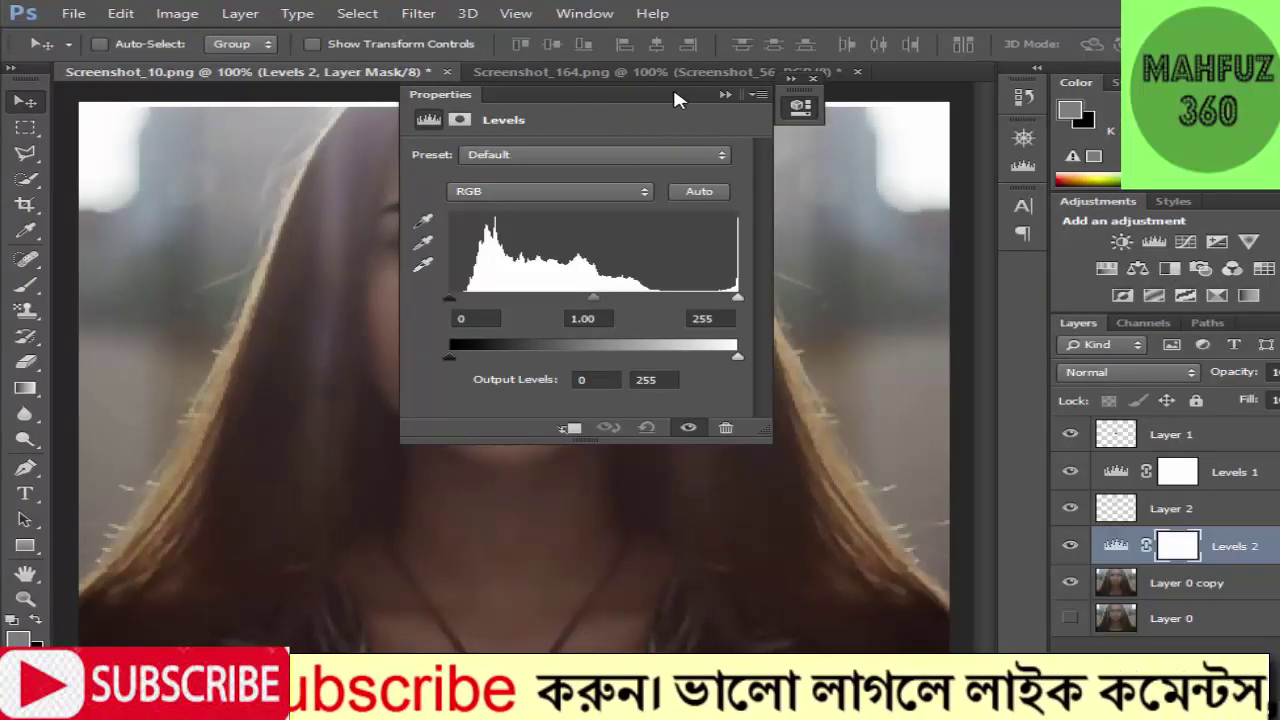
{"action": "left_click_drag", "start_coordinate": [675, 95], "coordinate": [1040, 97]}
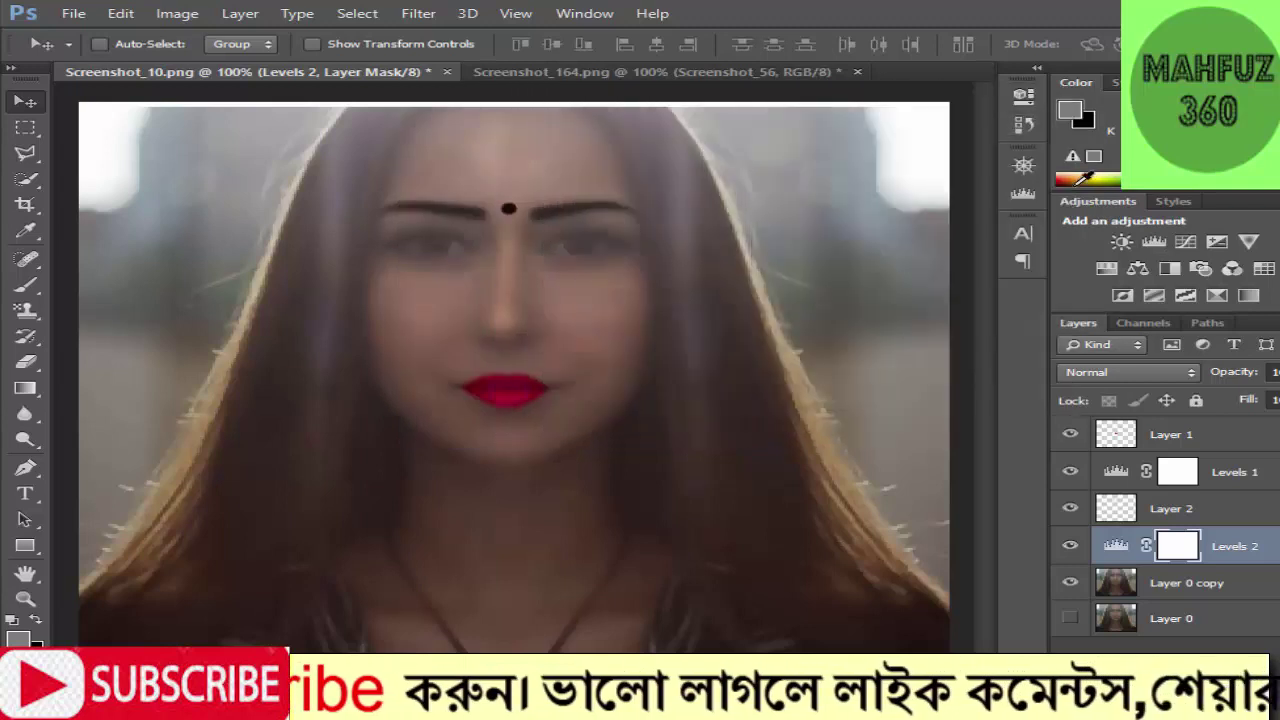
Add another Levels adjustment layer above Levels 2 and set its Red channel midtone to 1.12
{"action": "left_click", "coordinate": [1154, 241]}
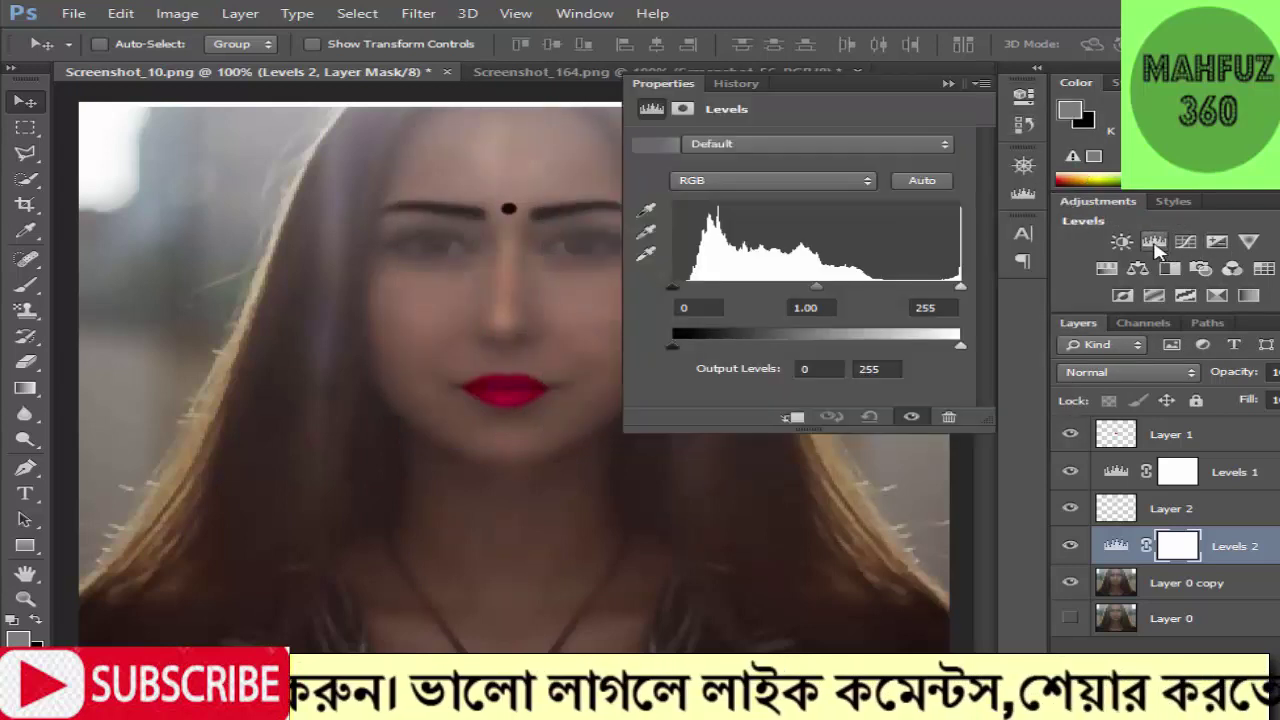
{"action": "left_click", "coordinate": [868, 182]}
{"action": "left_click", "coordinate": [736, 218]}
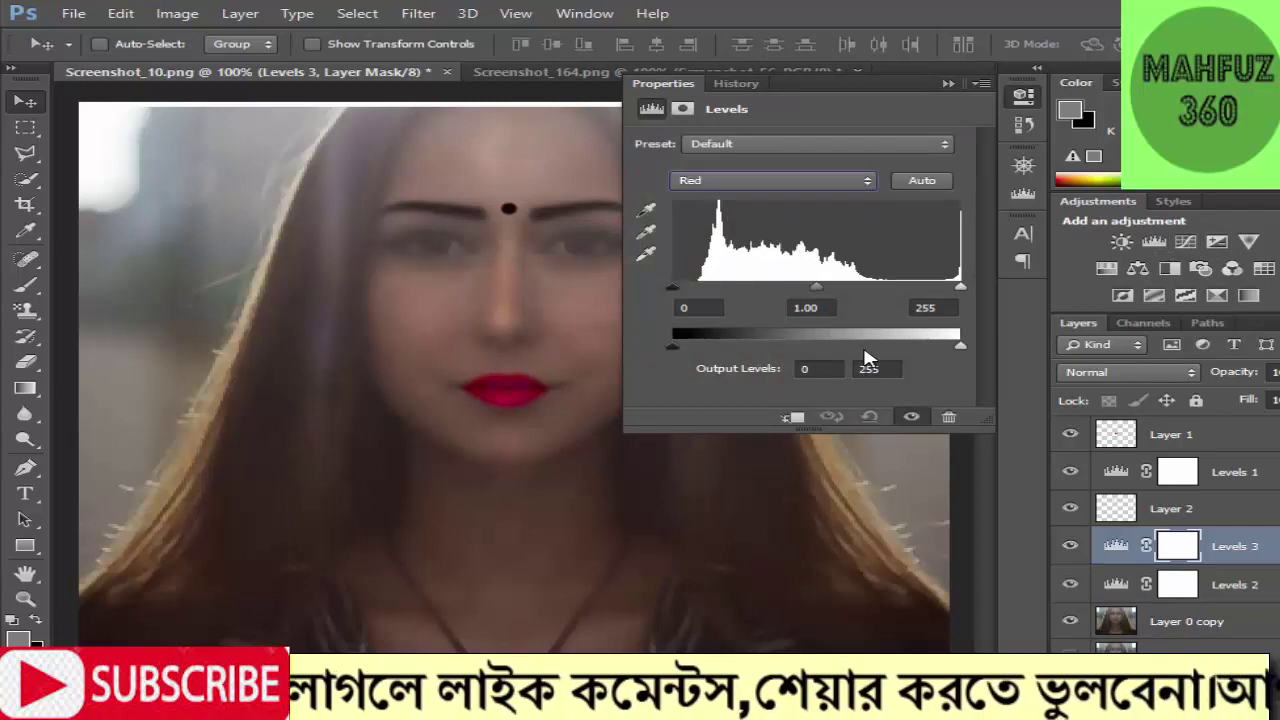
{"action": "left_click_drag", "start_coordinate": [818, 292], "coordinate": [813, 291]}
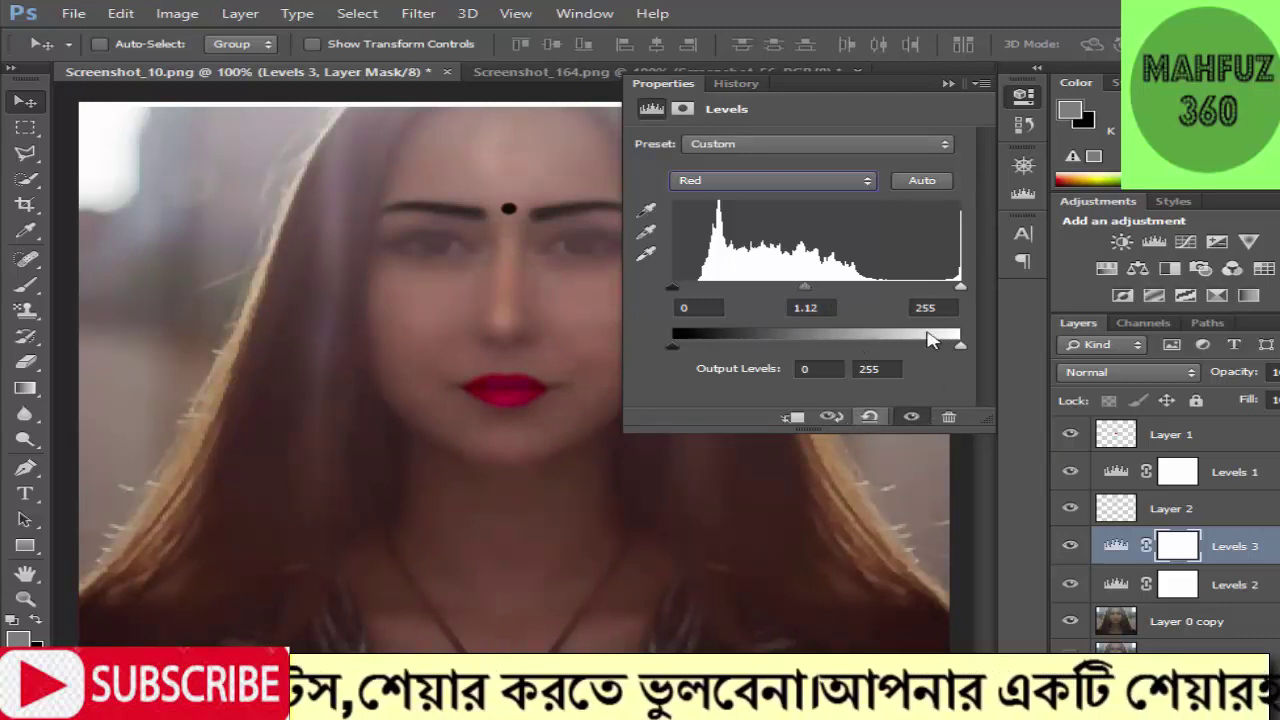
{"action": "left_click", "coordinate": [946, 84]}
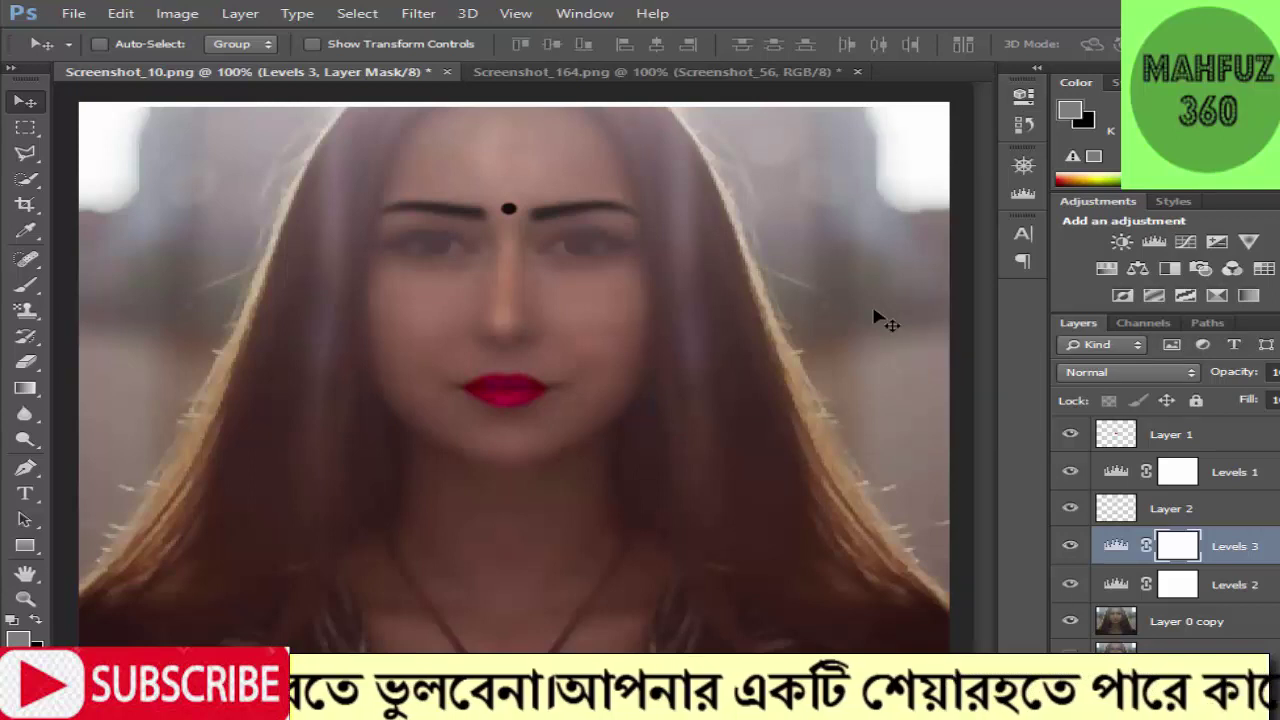
Apply Levels to the Levels 3 layer mask with a midtone of 0.90 and a black output level of 47
{"action": "key", "text": "ctrl+l"}
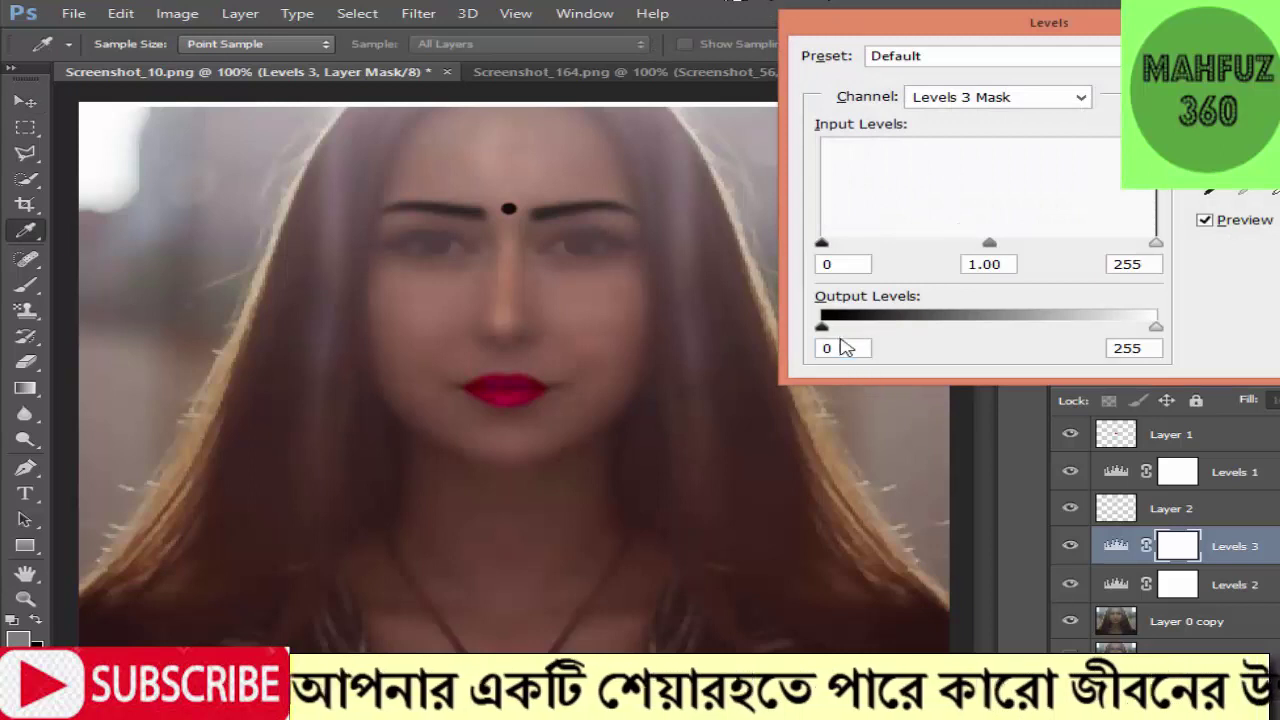
{"action": "left_click_drag", "start_coordinate": [825, 333], "coordinate": [886, 333]}
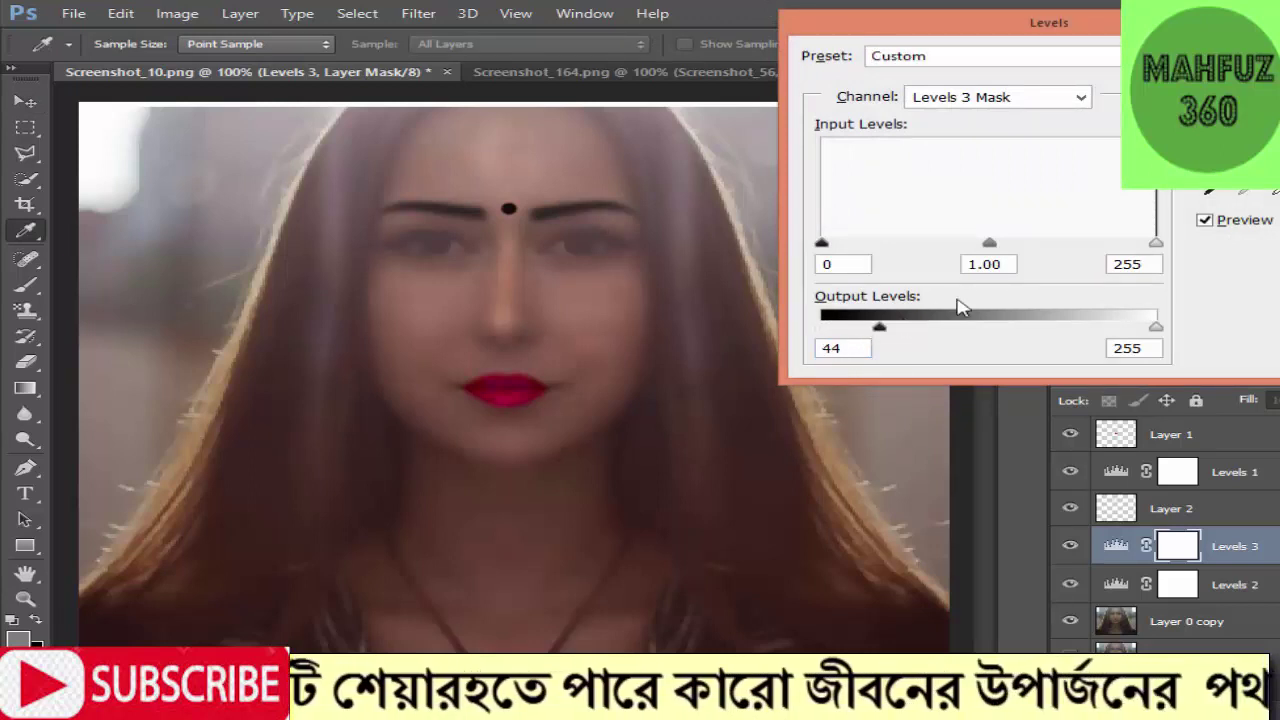
{"action": "left_click_drag", "start_coordinate": [995, 246], "coordinate": [1006, 246]}
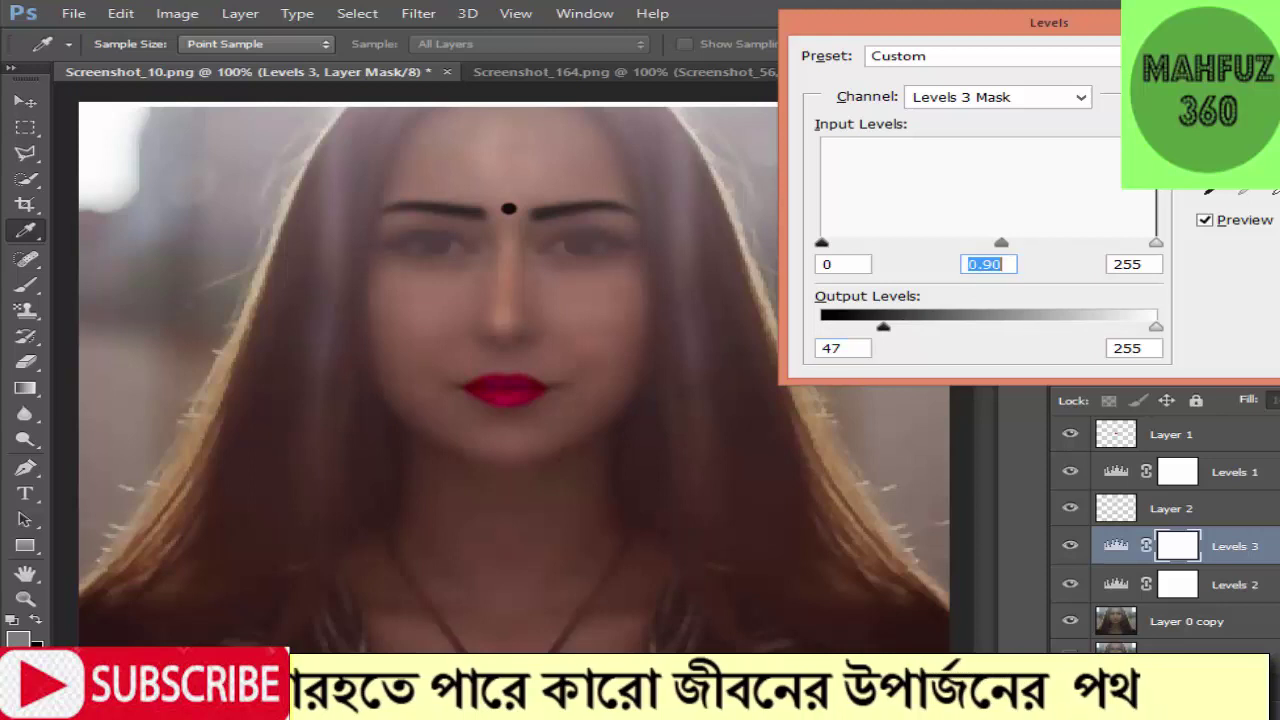
{"action": "key", "text": "Return"}
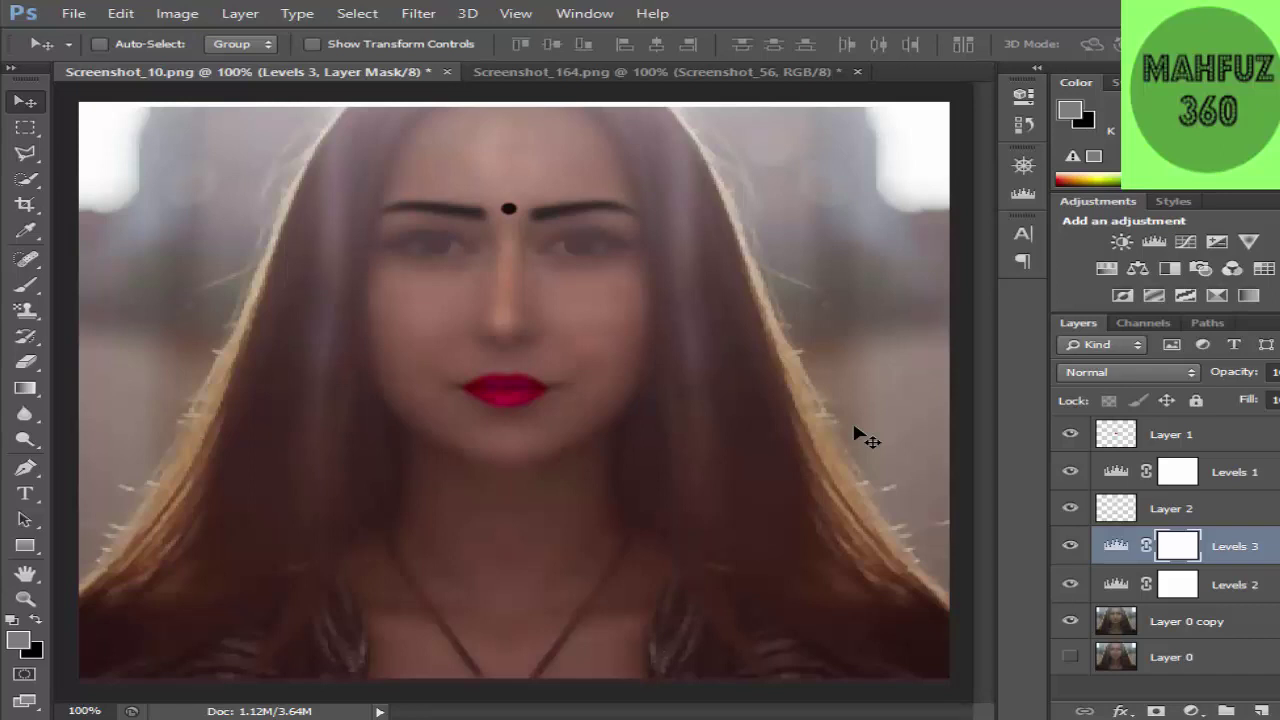
Slightly adjust the colours of Layer 0 copy with Hue/Saturation on the Master range
{"action": "left_click", "coordinate": [1215, 621]}
{"action": "key", "text": "ctrl+u"}
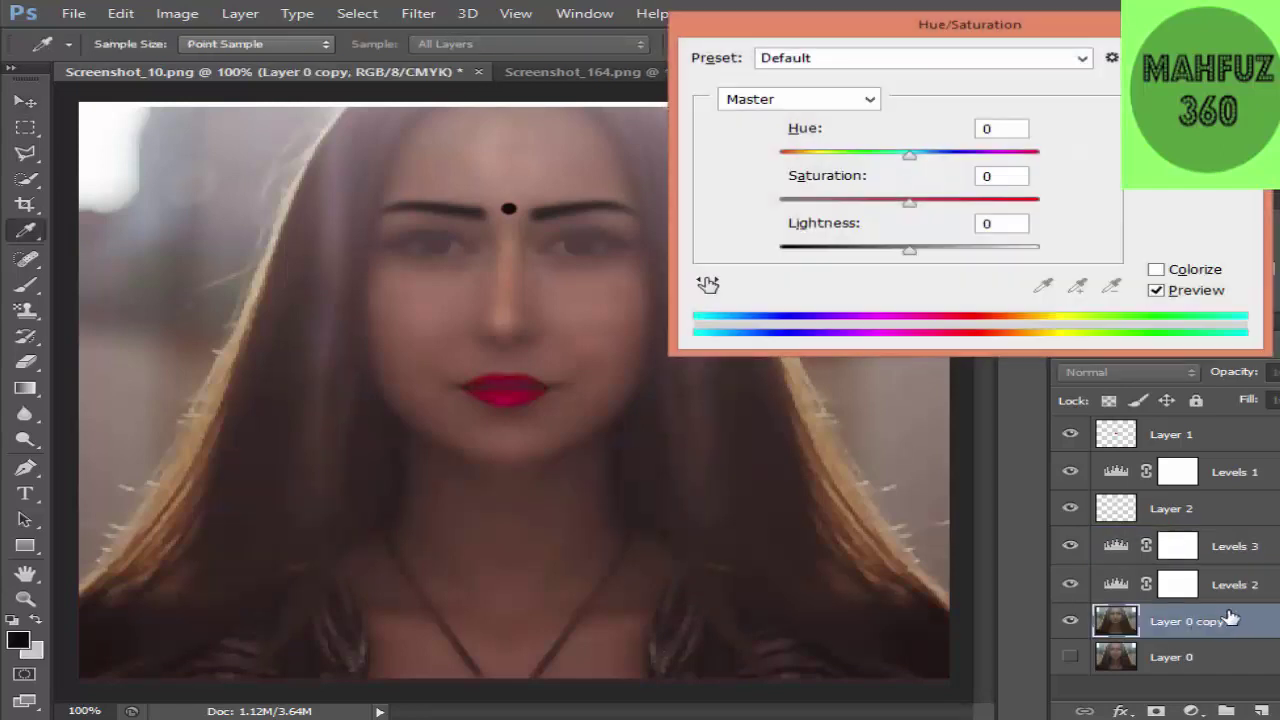
{"action": "left_click_drag", "start_coordinate": [1032, 24], "coordinate": [1172, 8]}
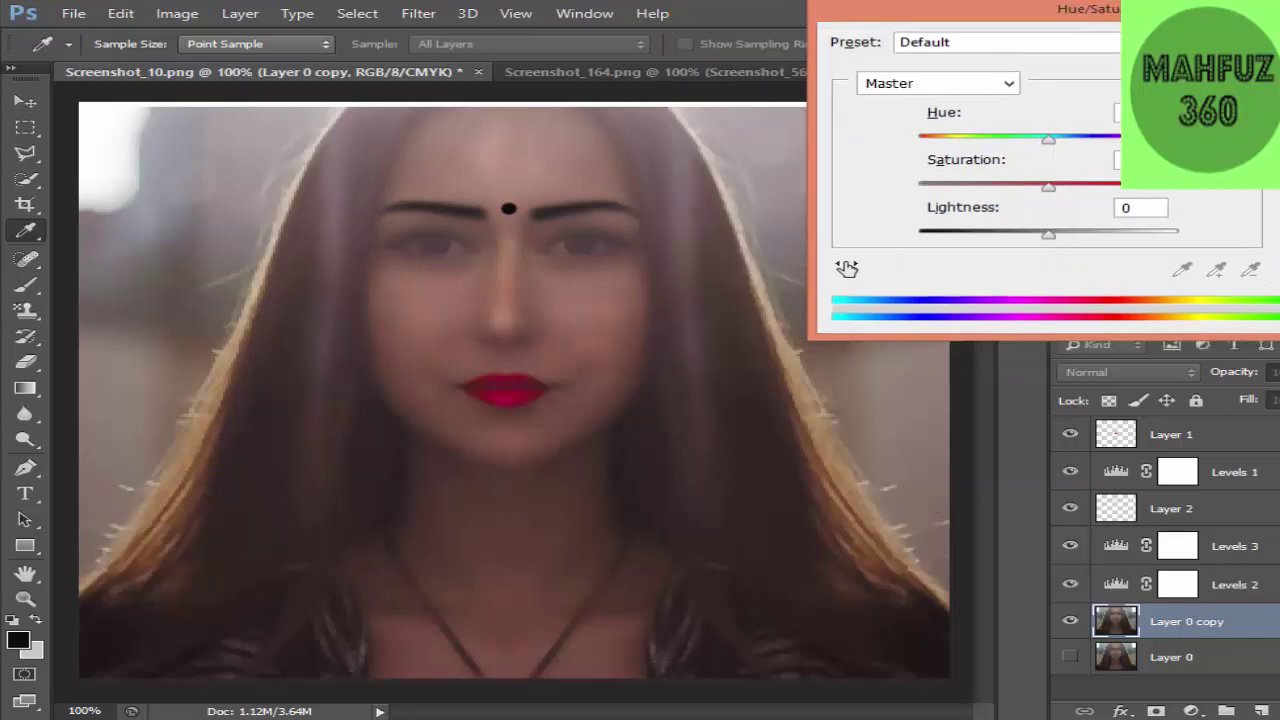
{"action": "left_click_drag", "start_coordinate": [1048, 188], "coordinate": [1052, 150]}
{"action": "key", "text": "Return"}
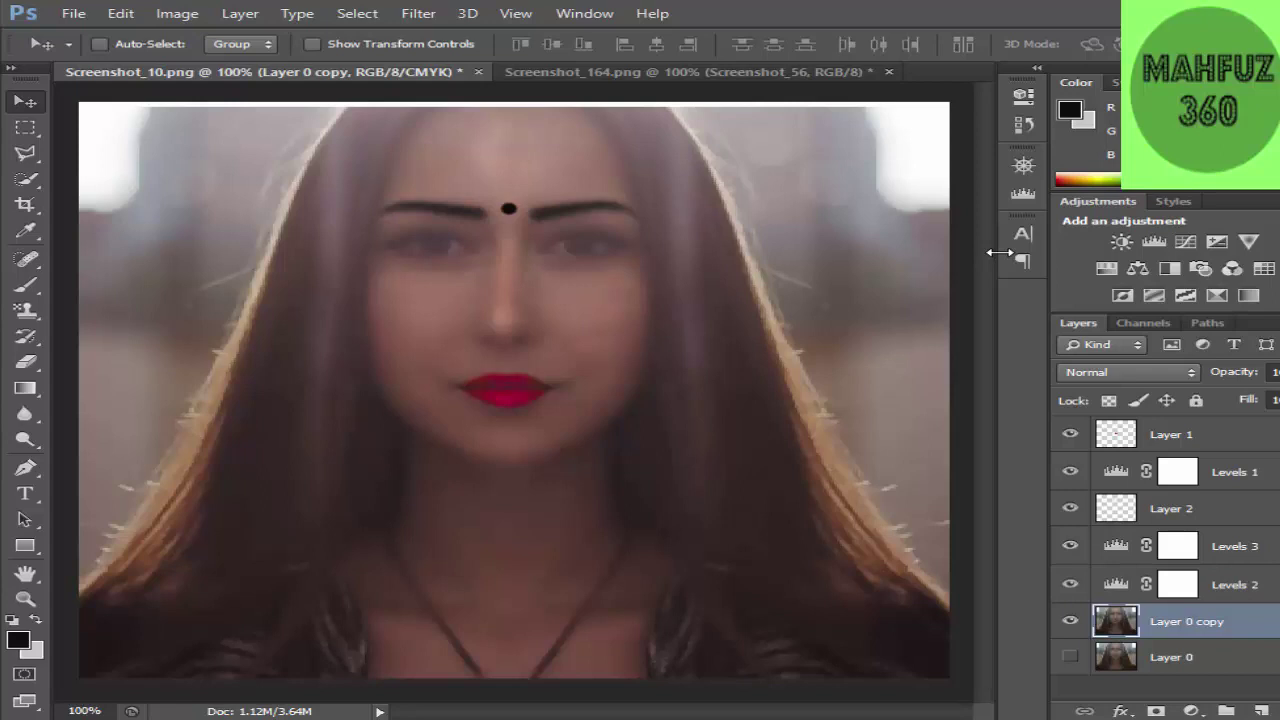
Try to paste the clipboard contents into the portrait as a Smart Object
{"action": "key", "text": "ctrl+v"}
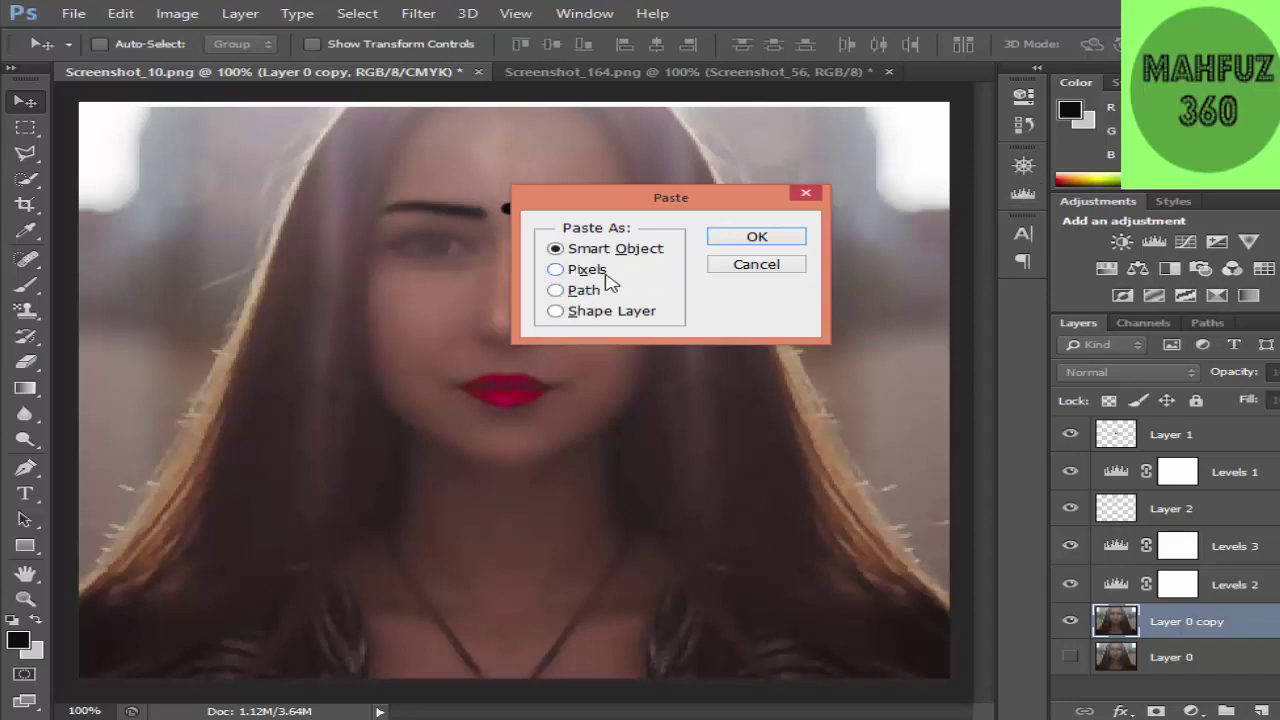
{"action": "left_click", "coordinate": [768, 243]}
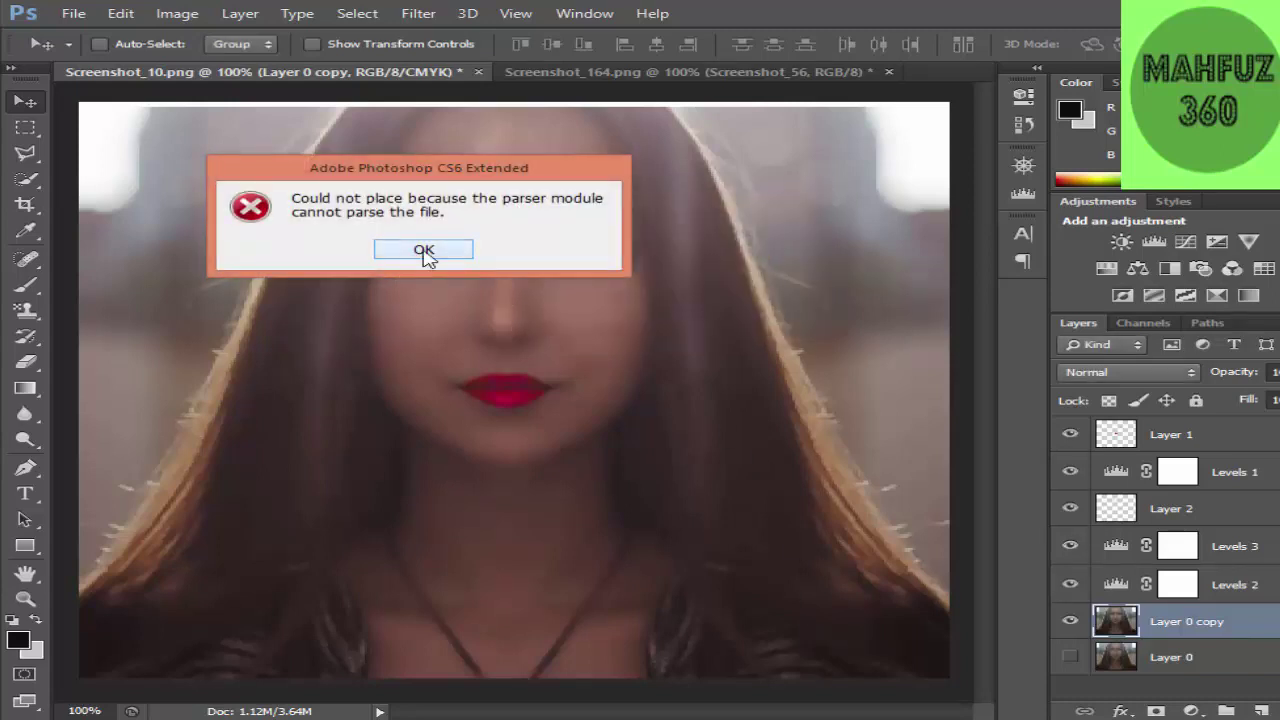
{"action": "left_click", "coordinate": [423, 251]}
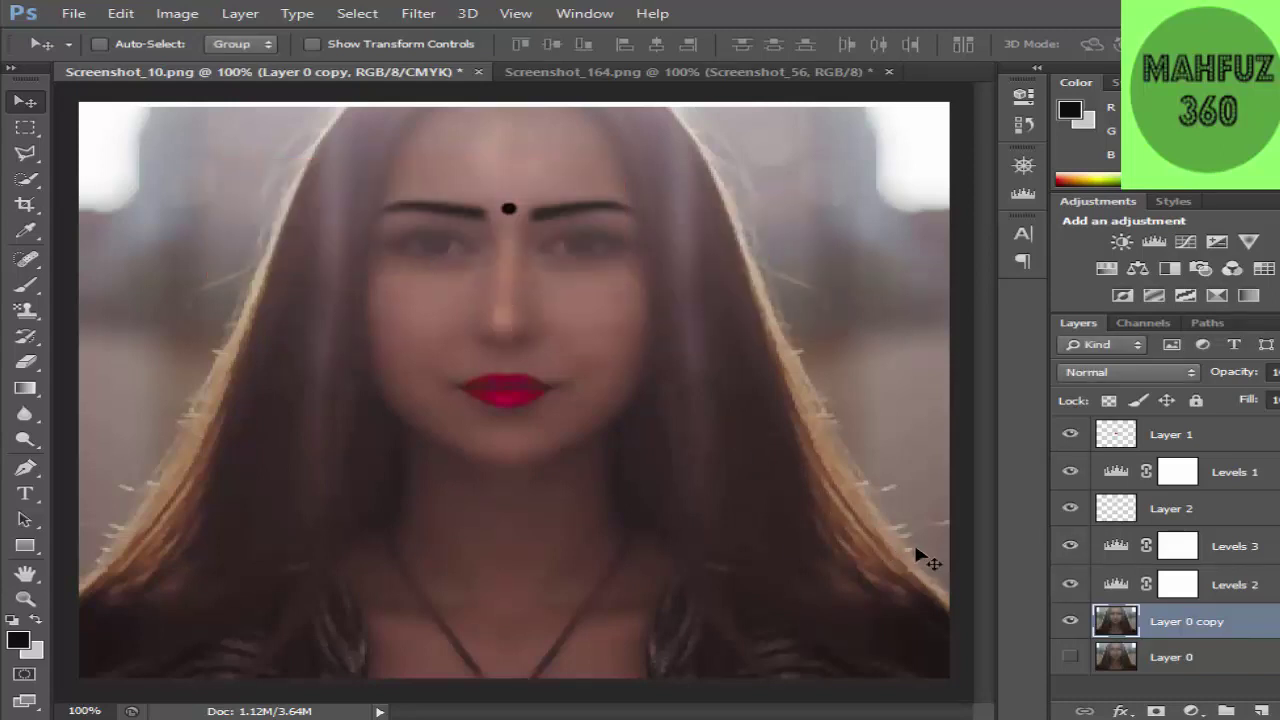